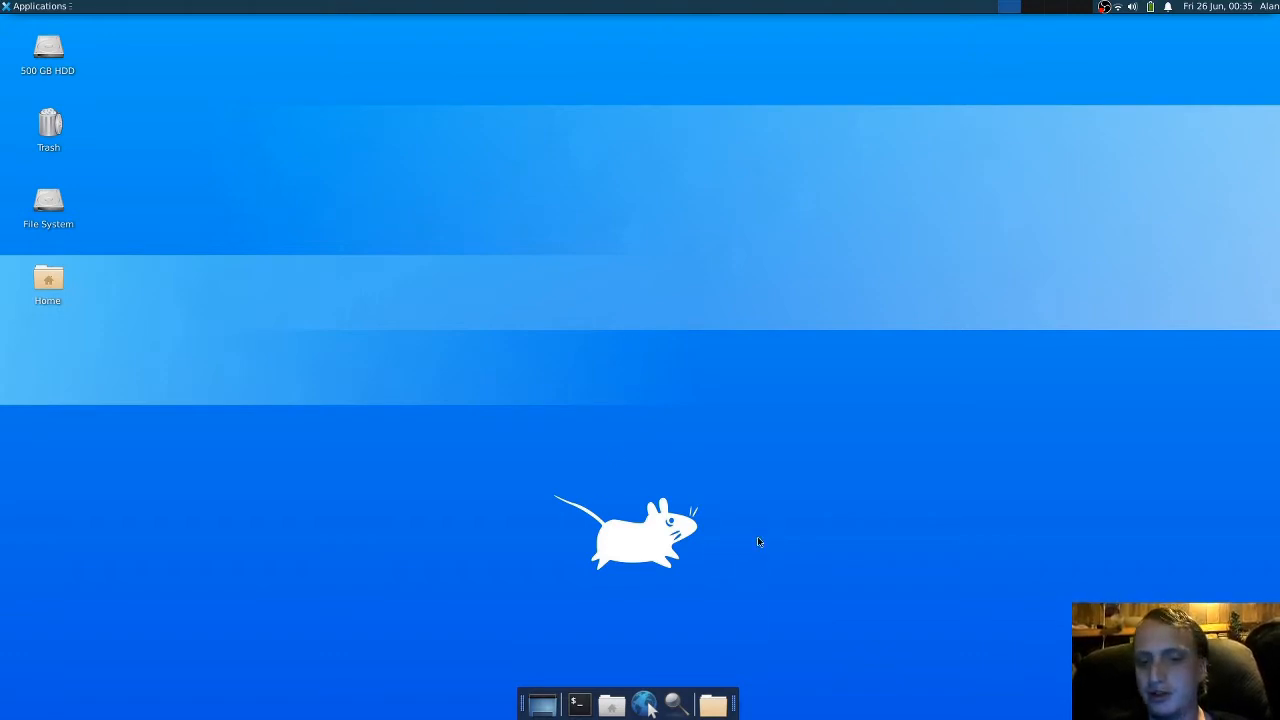
- Open the dock's panel preferences and permanently remove Panel 2
right_click(676, 705)
mouse_move(720, 688)
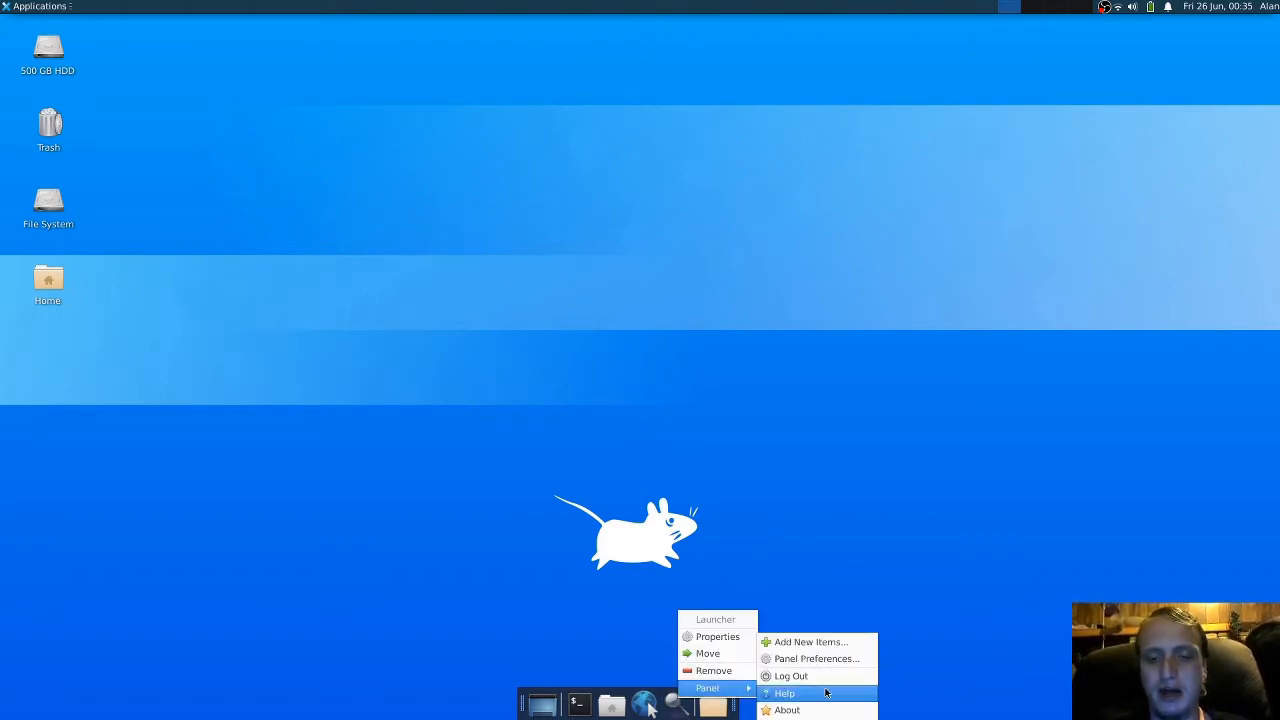
click(826, 658)
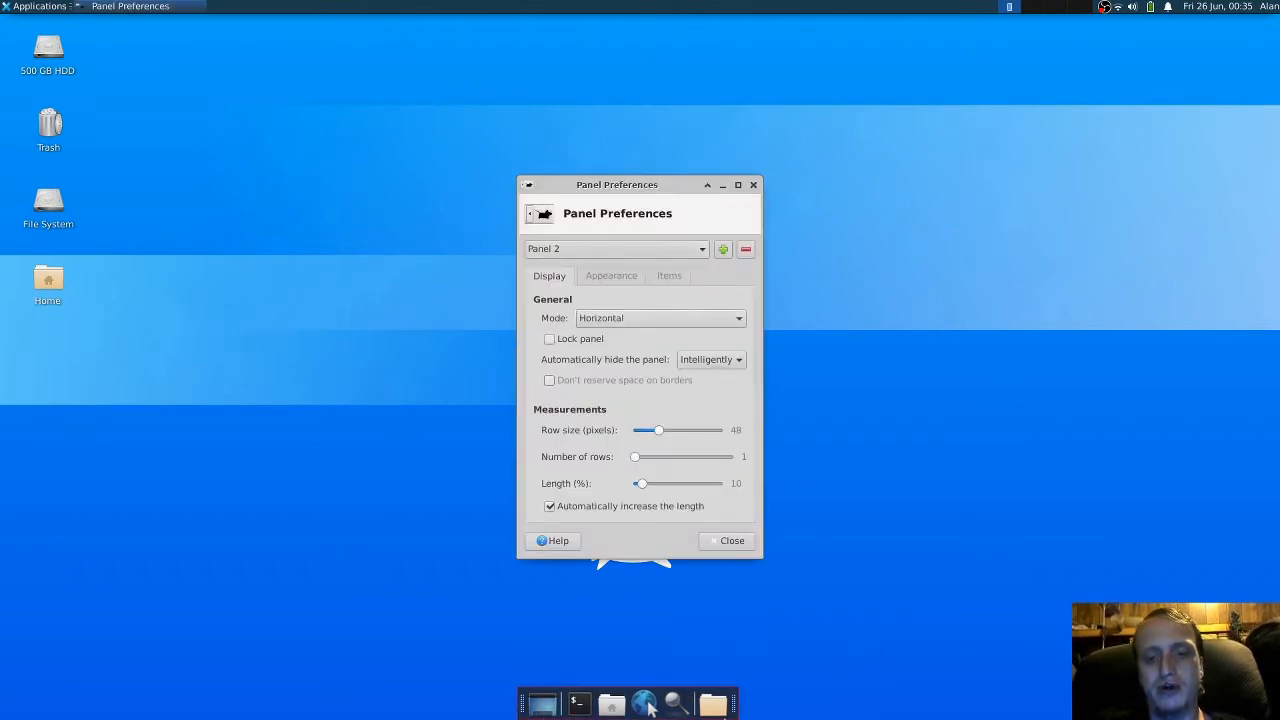
click(746, 249)
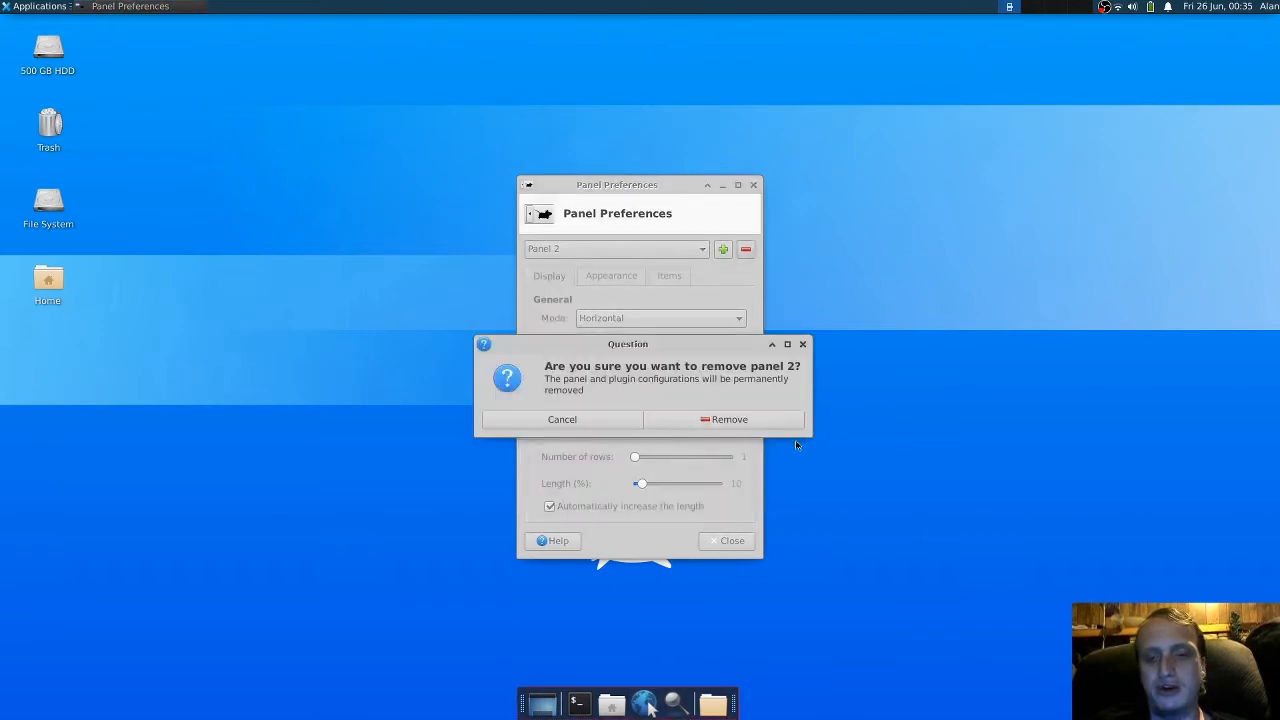
click(766, 424)
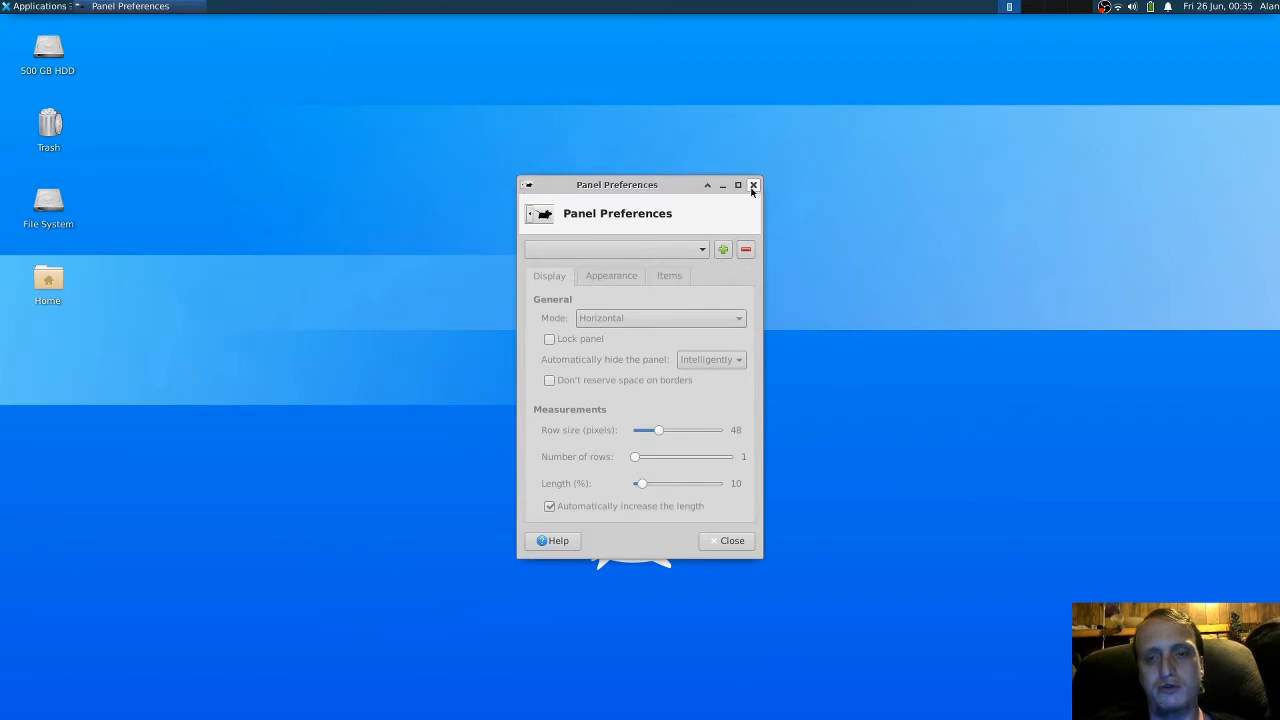
- Unlock Panel 1 and move it from the upper edge of the desktop to the lower edge
click(669, 256)
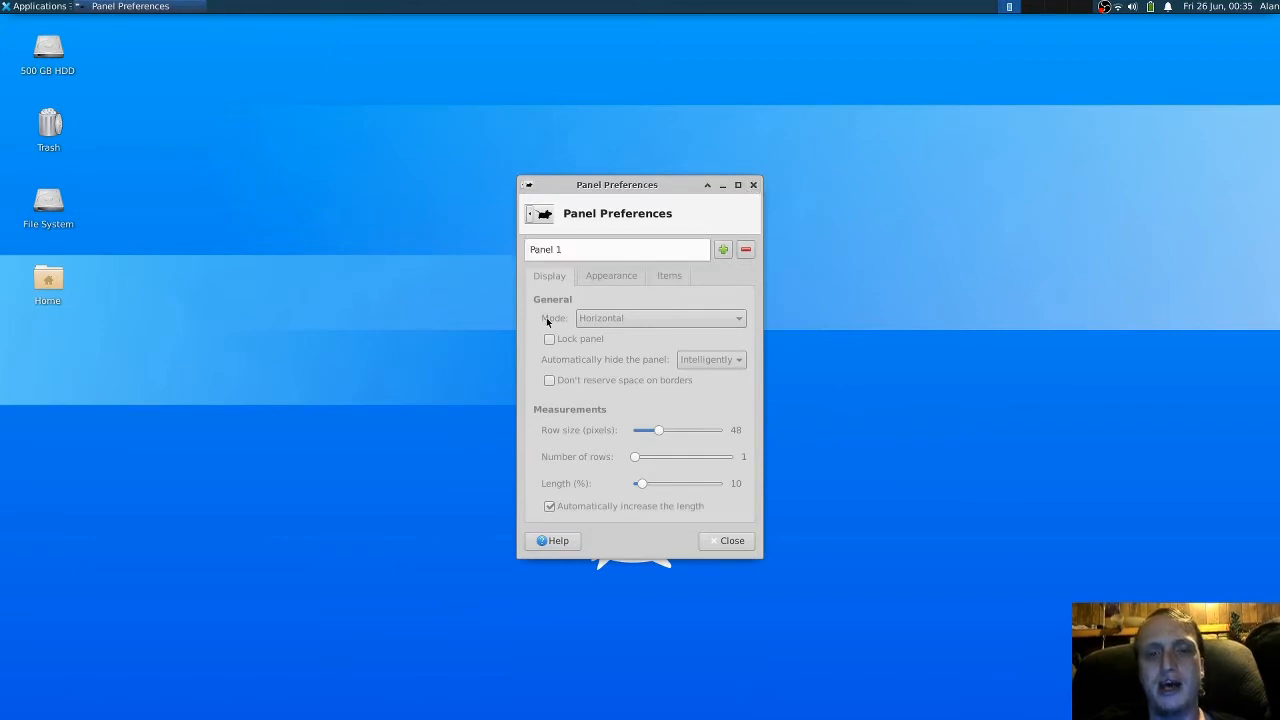
click(612, 250)
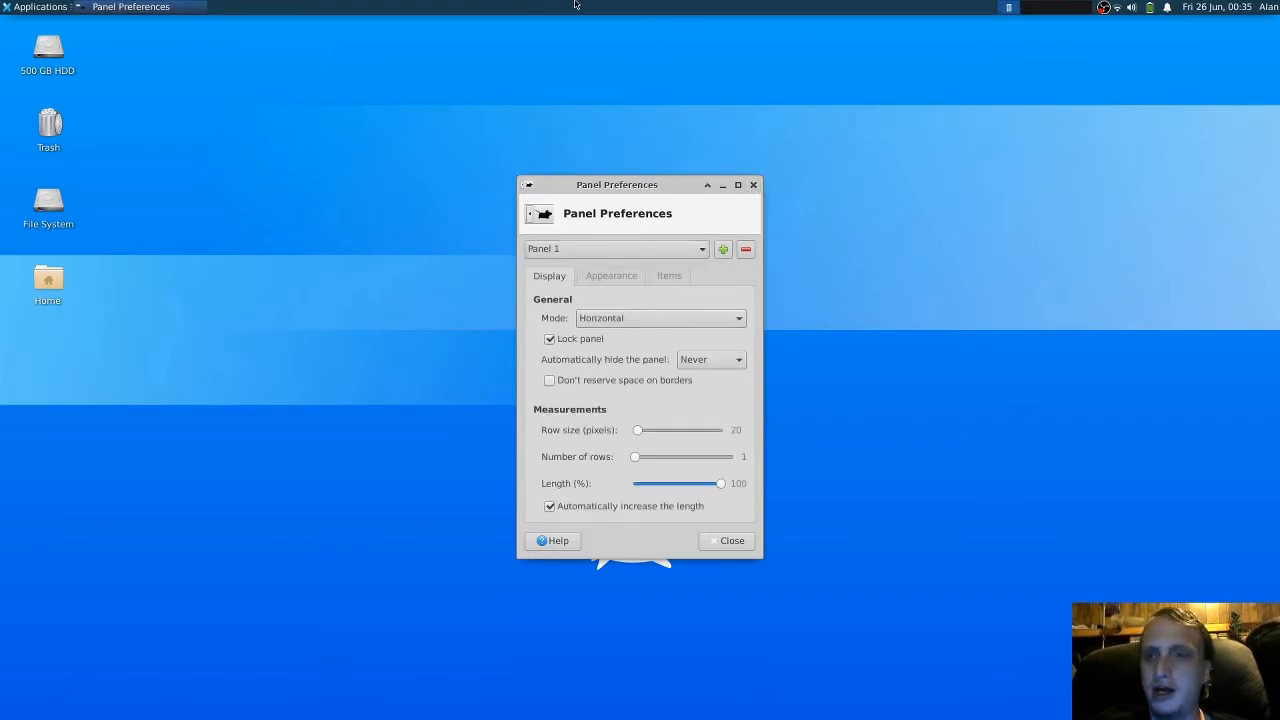
click(585, 338)
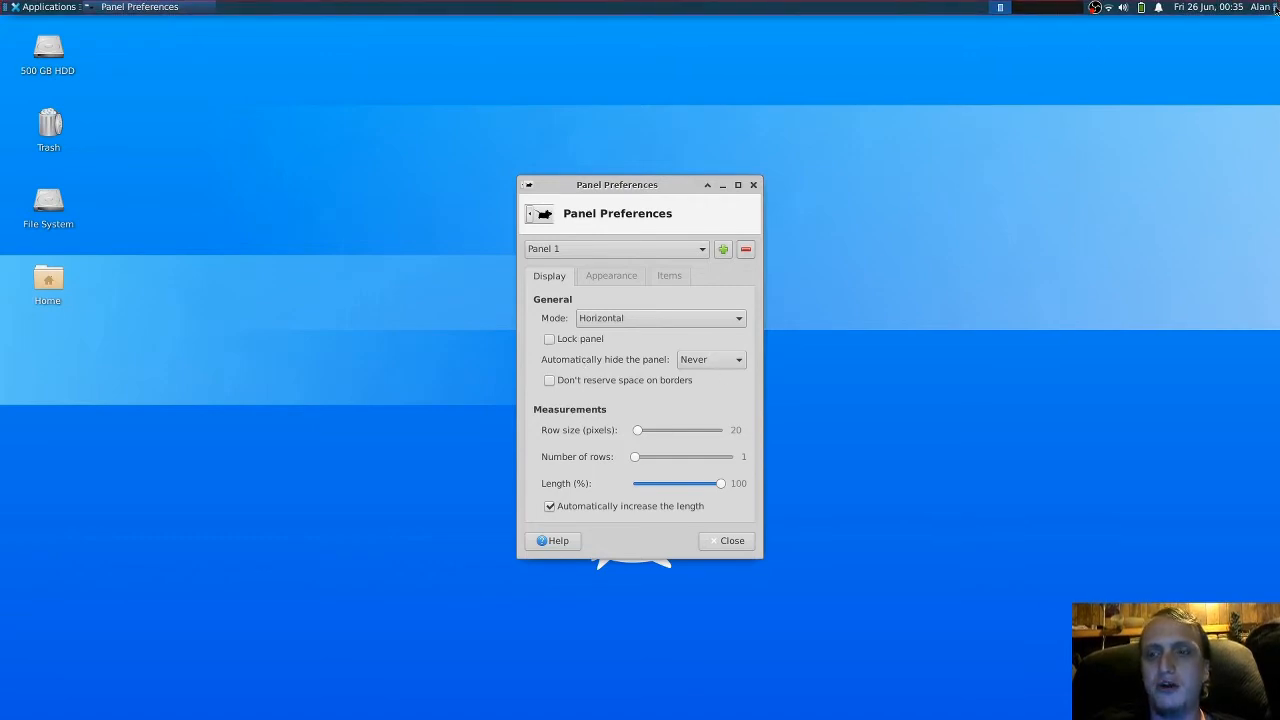
drag(1276, 8, 980, 716)
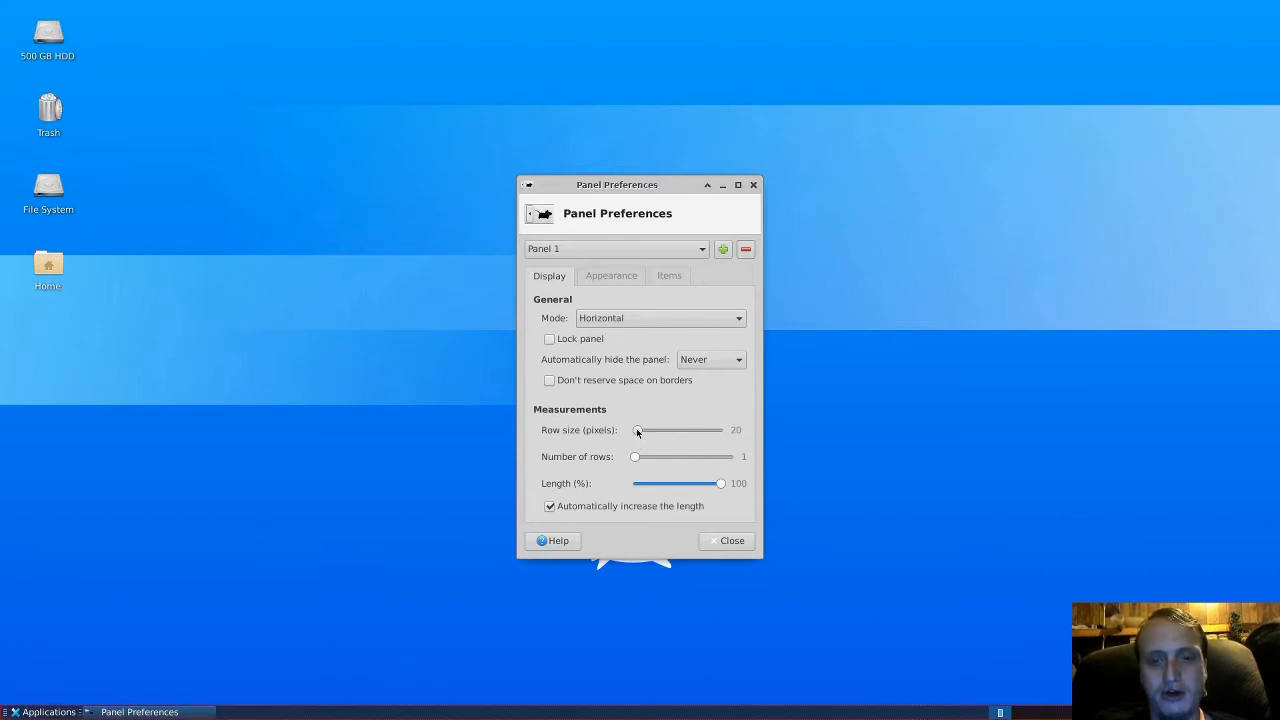
- Set Panel 1's row size to 30 pixels
drag(636, 430, 656, 436)
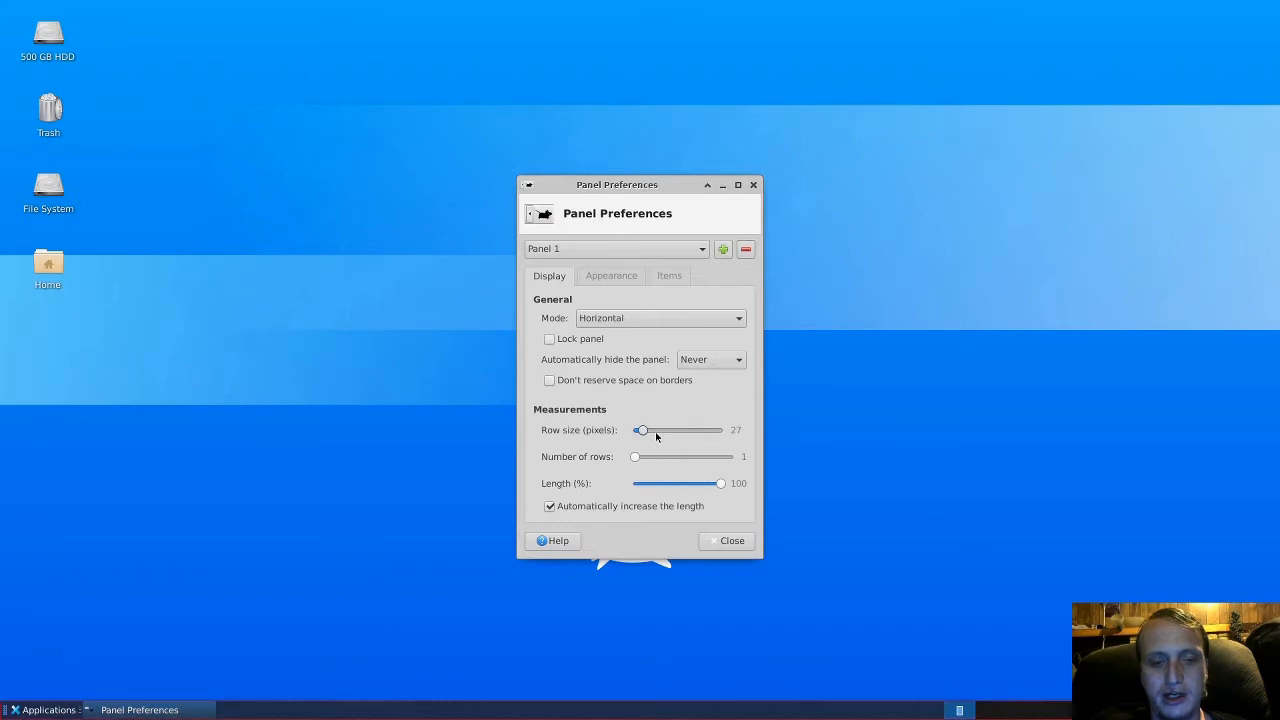
click(656, 436)
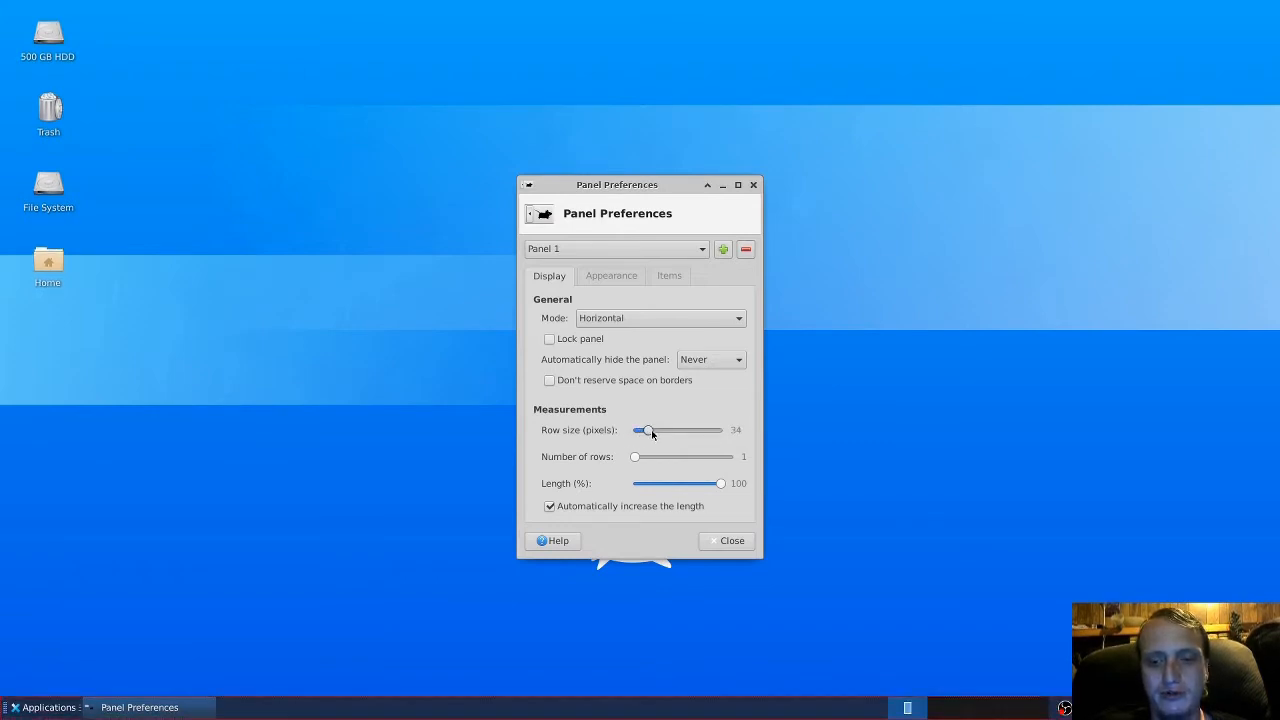
drag(652, 434, 646, 432)
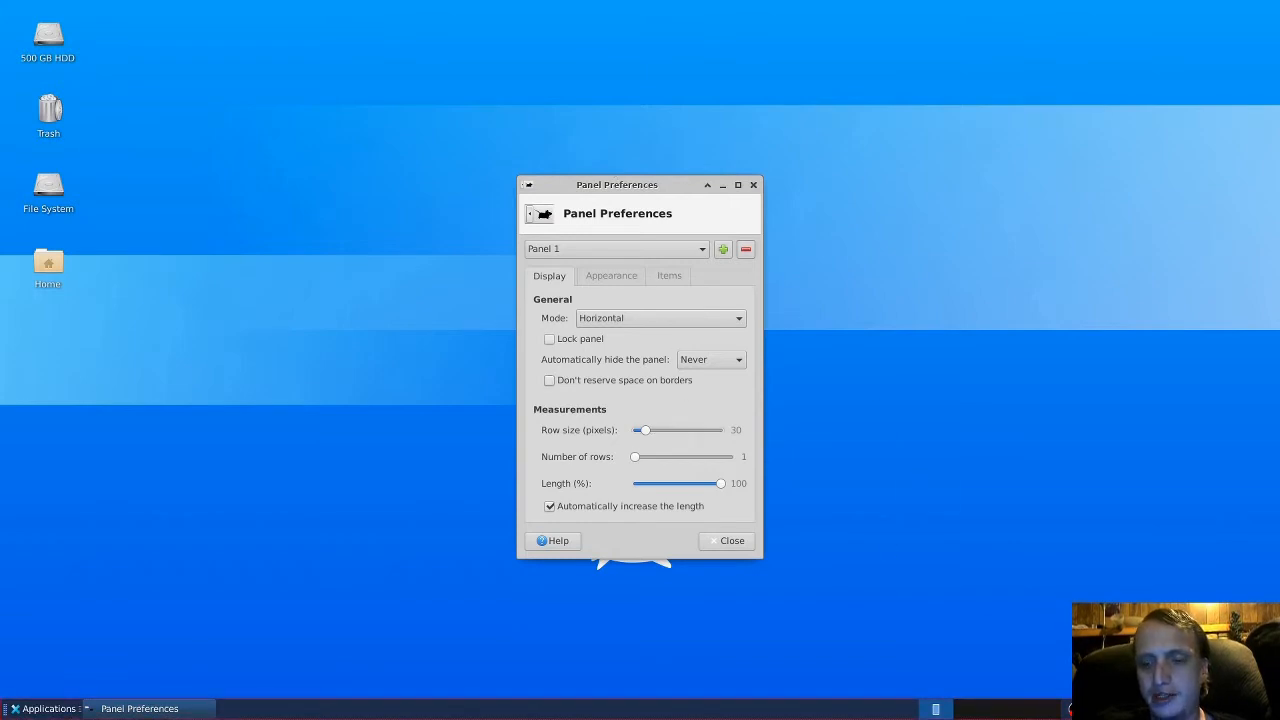
right_click(1150, 709)
click(709, 391)
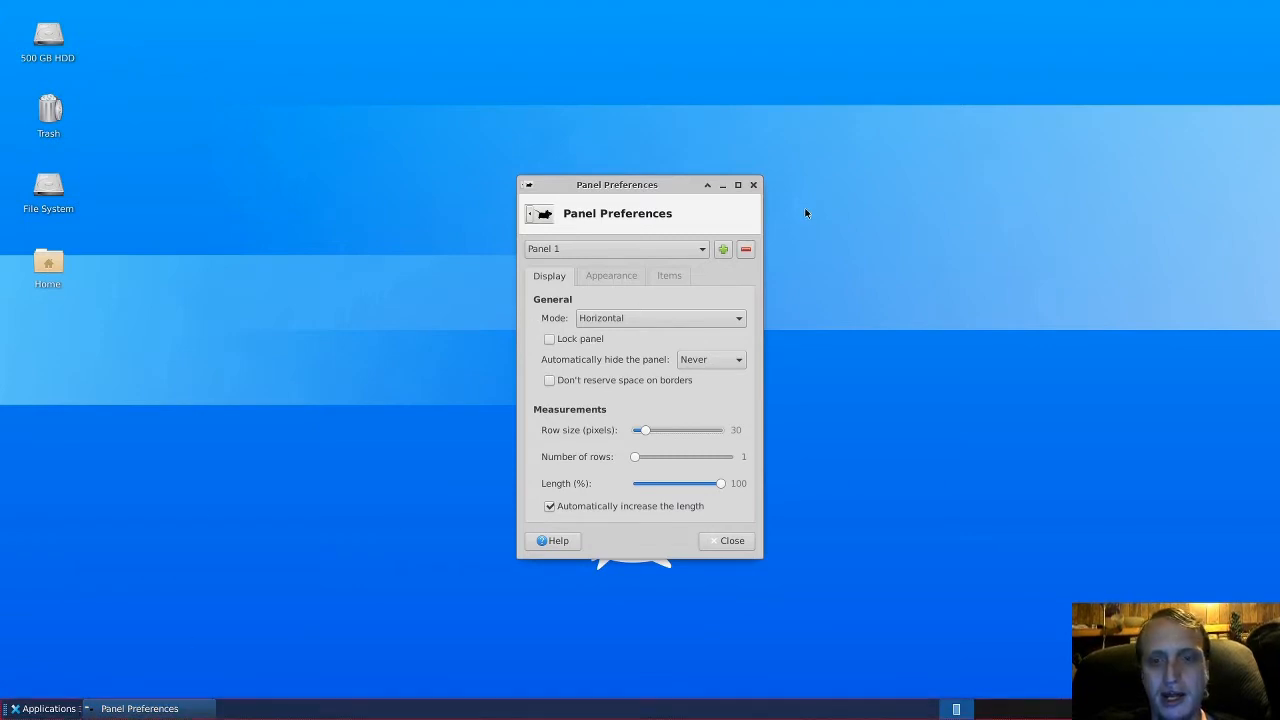
- Add a new empty panel, remove it again, and return to Panel 1's settings
click(724, 252)
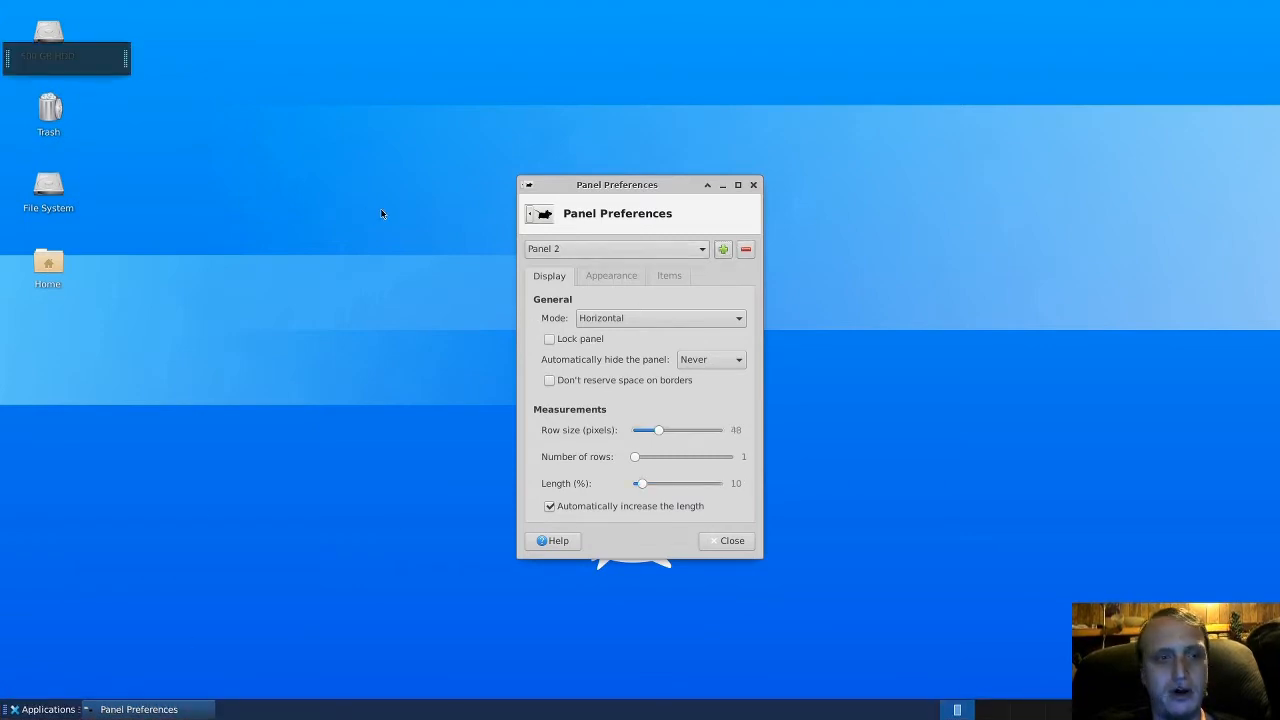
click(745, 249)
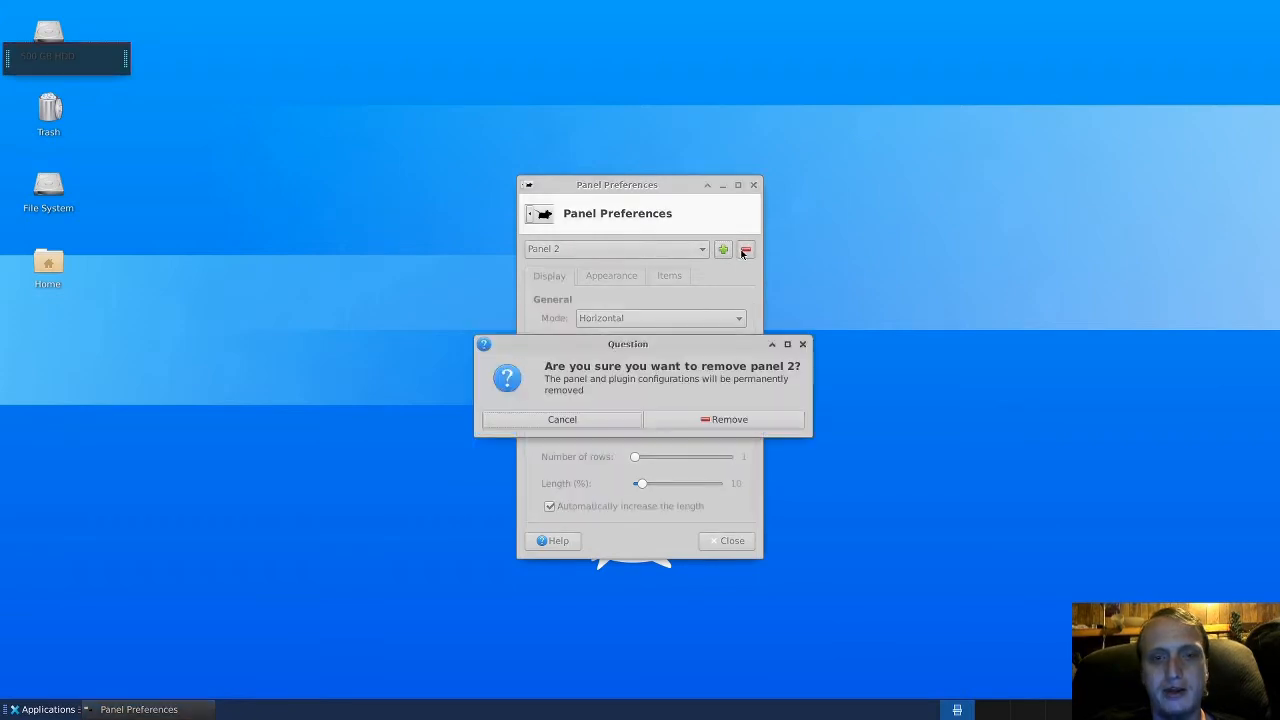
click(667, 427)
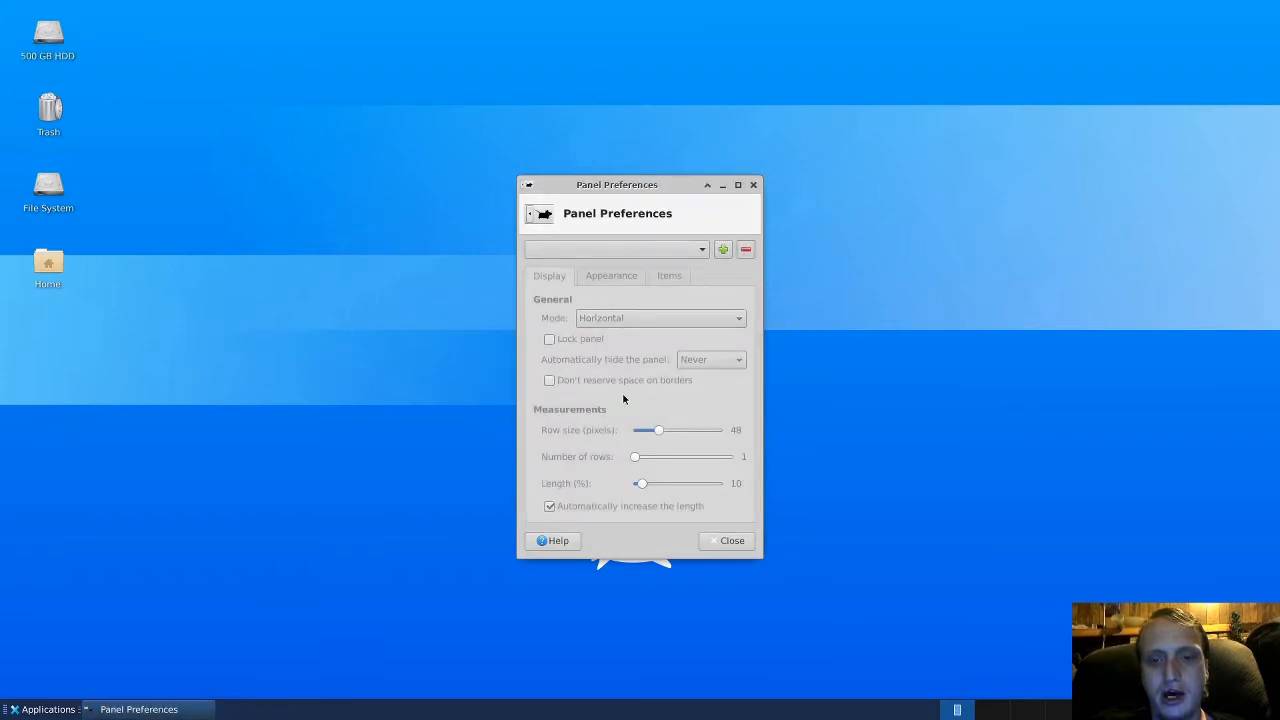
click(660, 250)
click(639, 256)
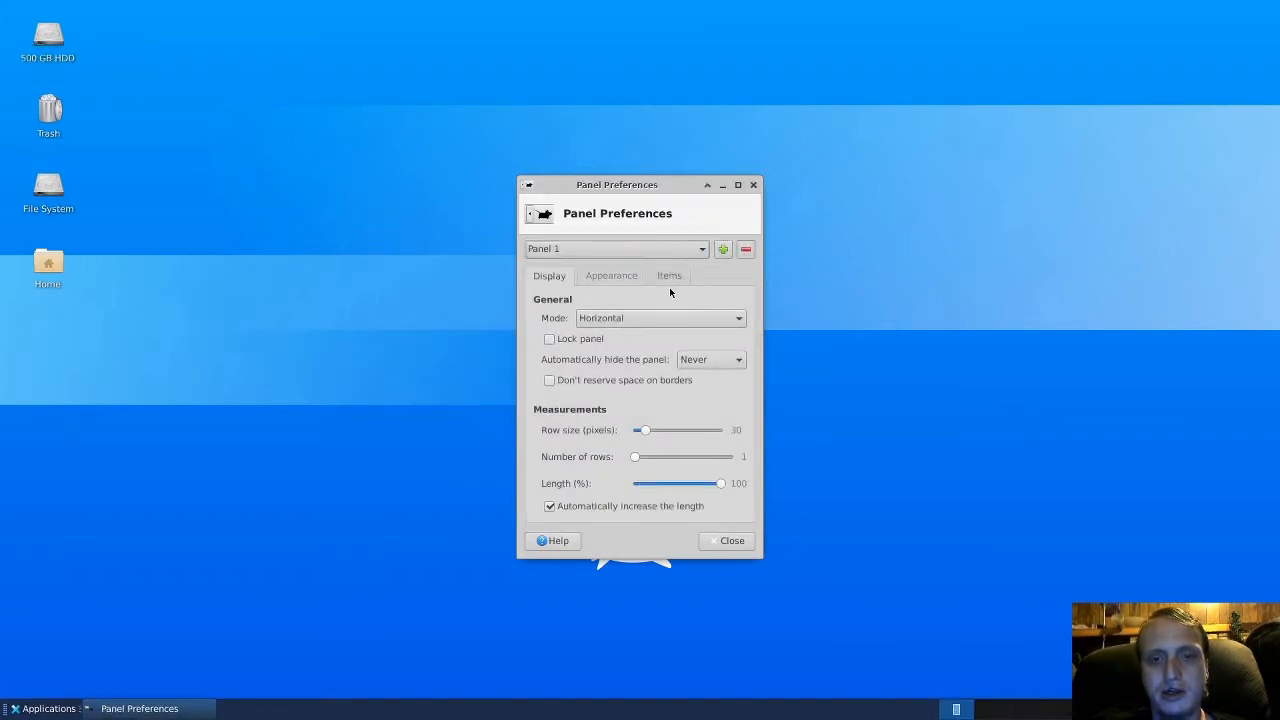
- Add a Launcher item to Panel 1
click(670, 275)
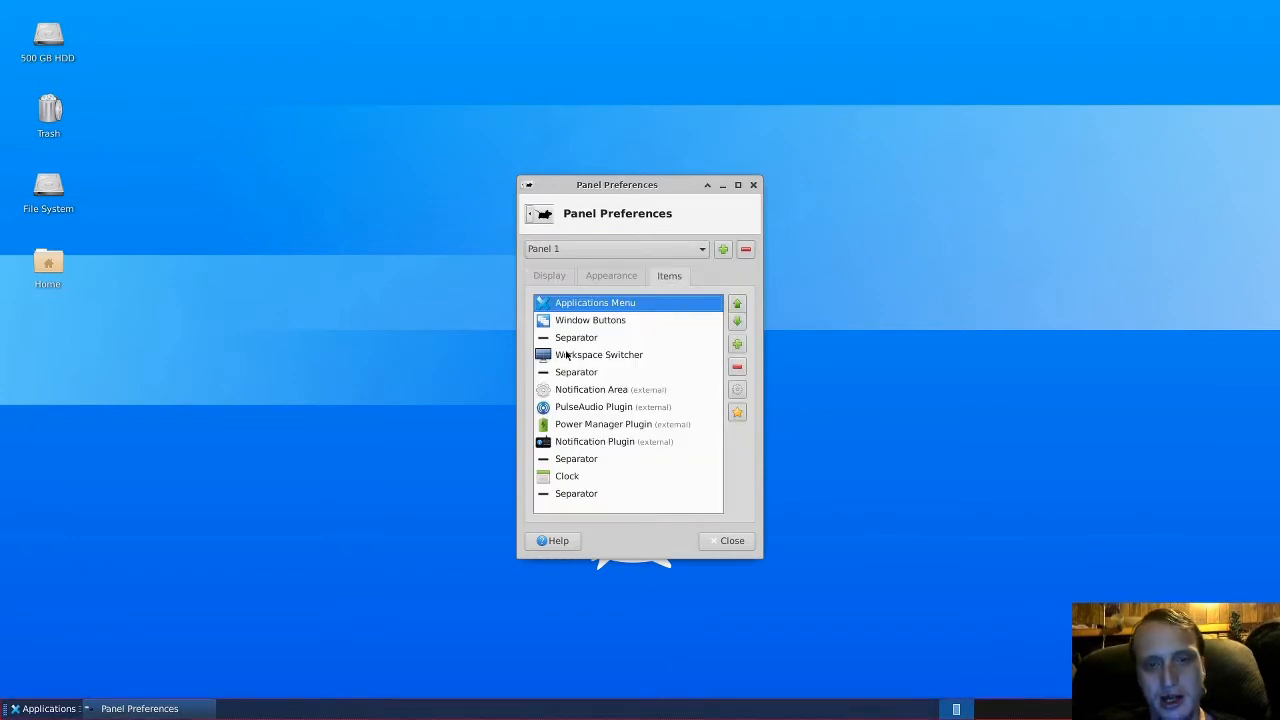
click(589, 320)
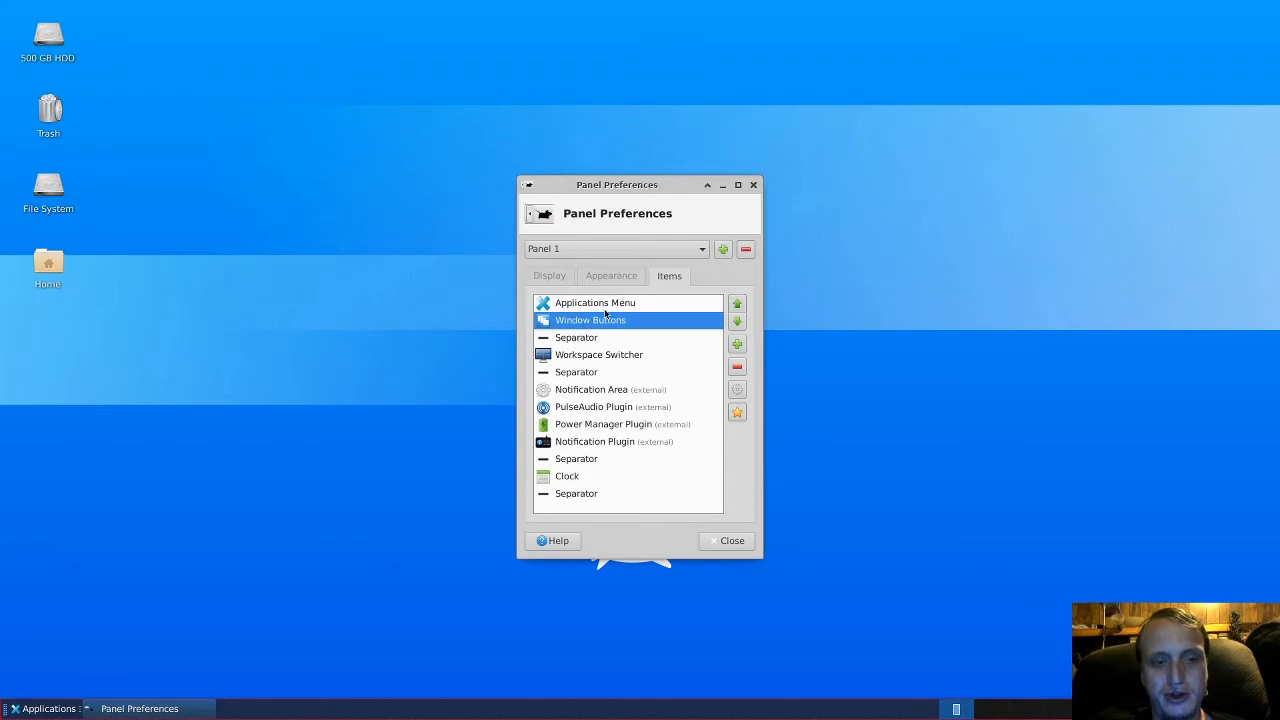
click(613, 303)
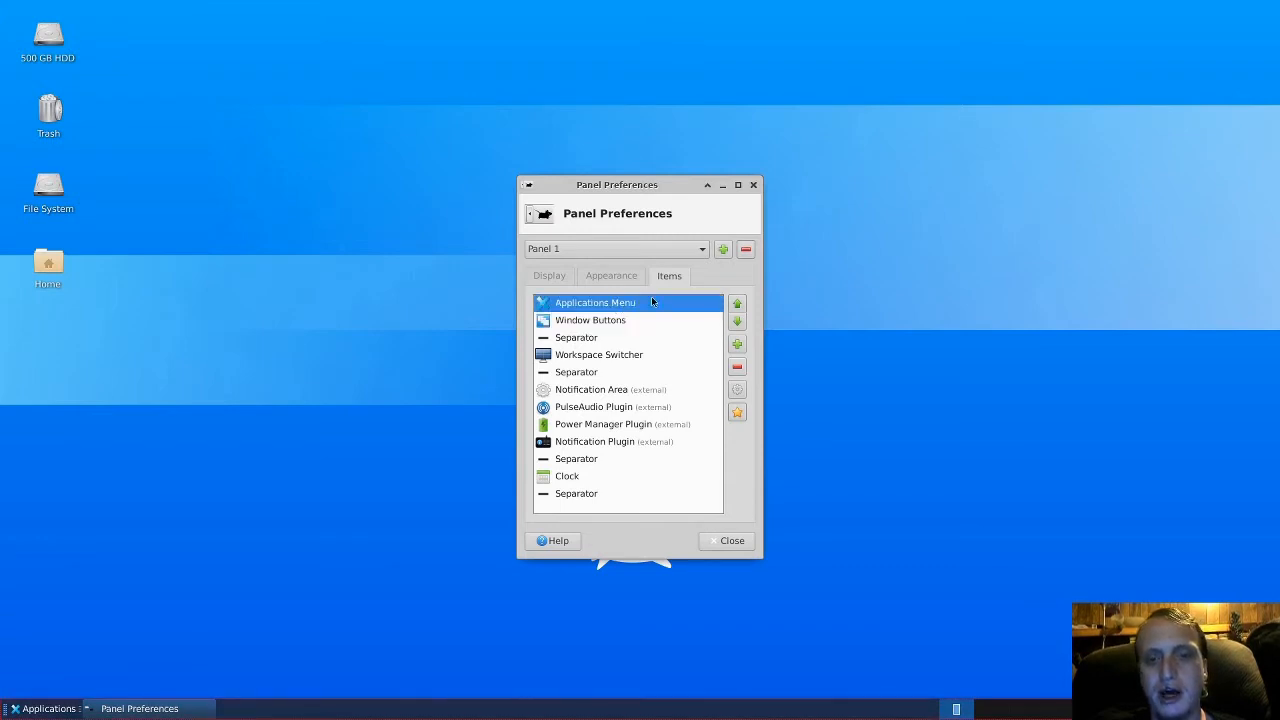
click(737, 344)
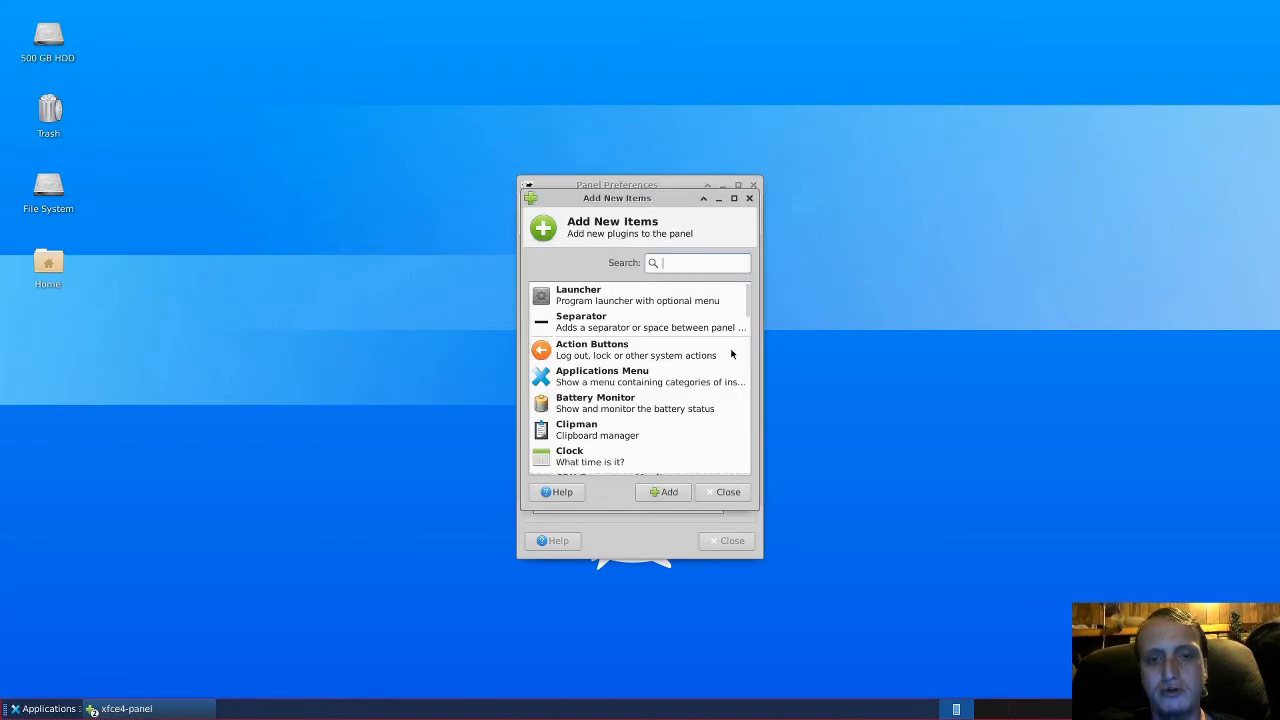
click(605, 296)
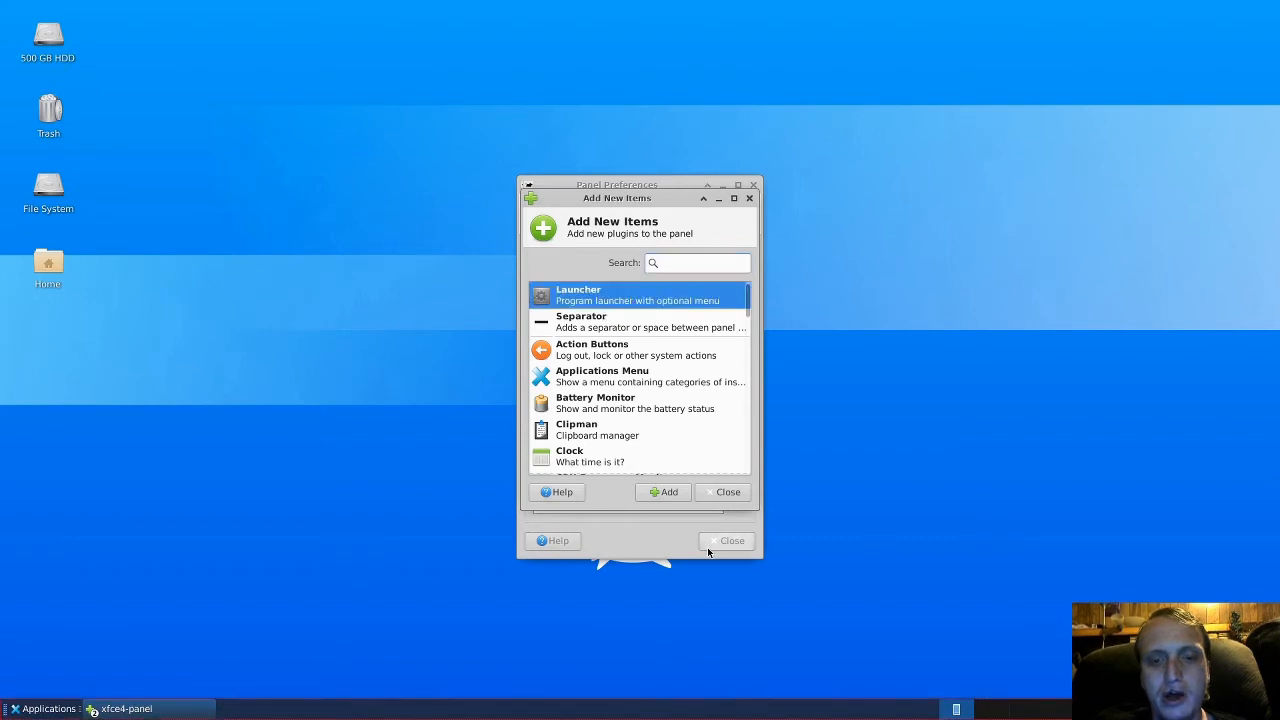
click(661, 492)
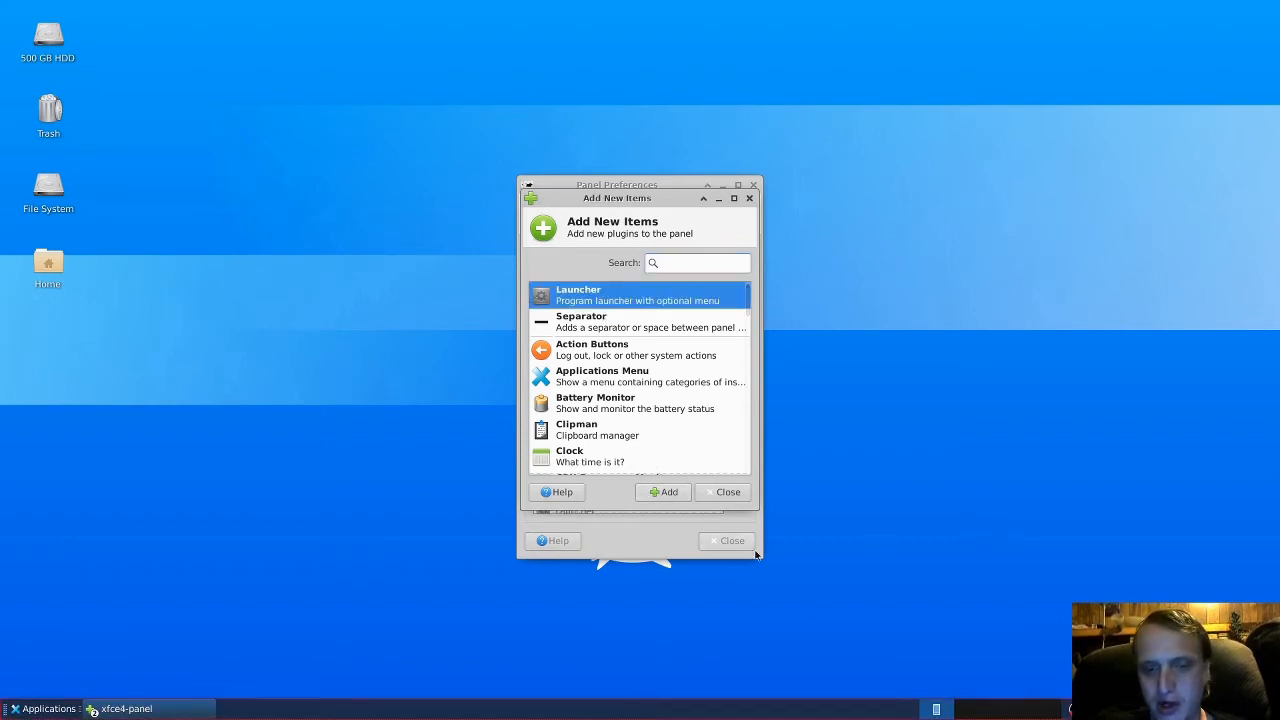
click(722, 492)
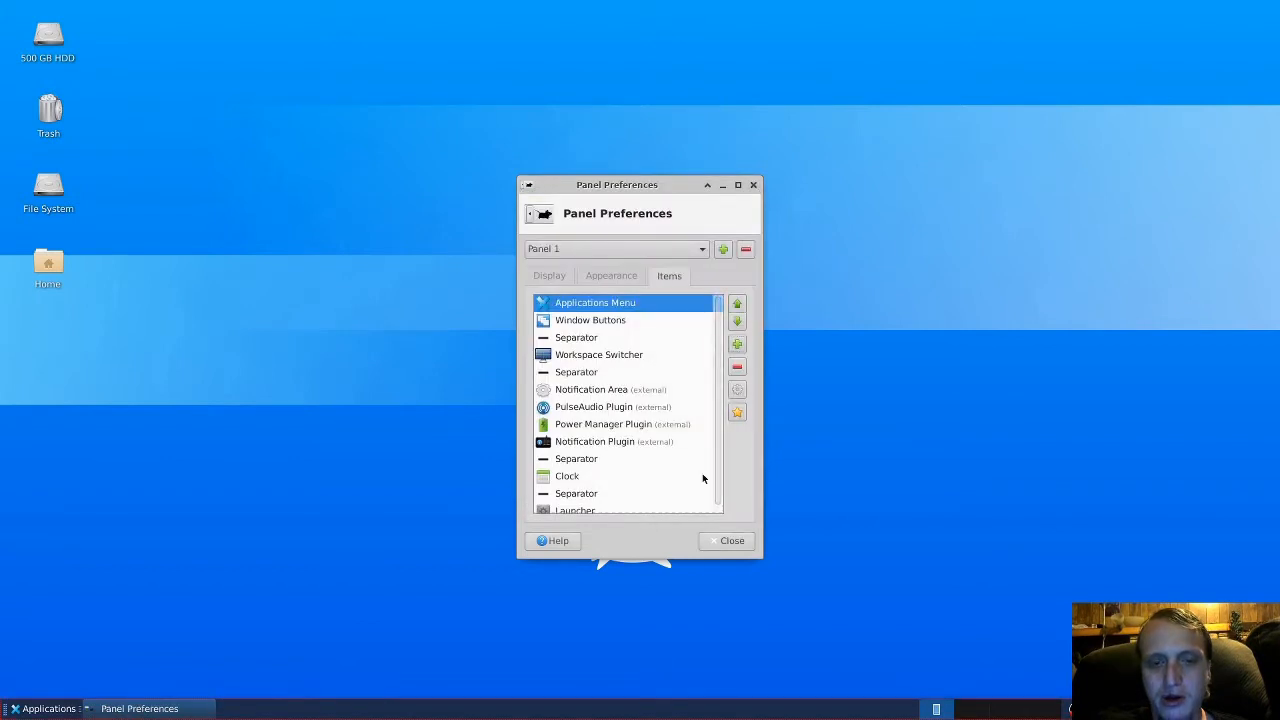
- Move the new Launcher up Panel 1's item list to directly below Applications Menu
scroll(585, 408, down, 1)
click(564, 505)
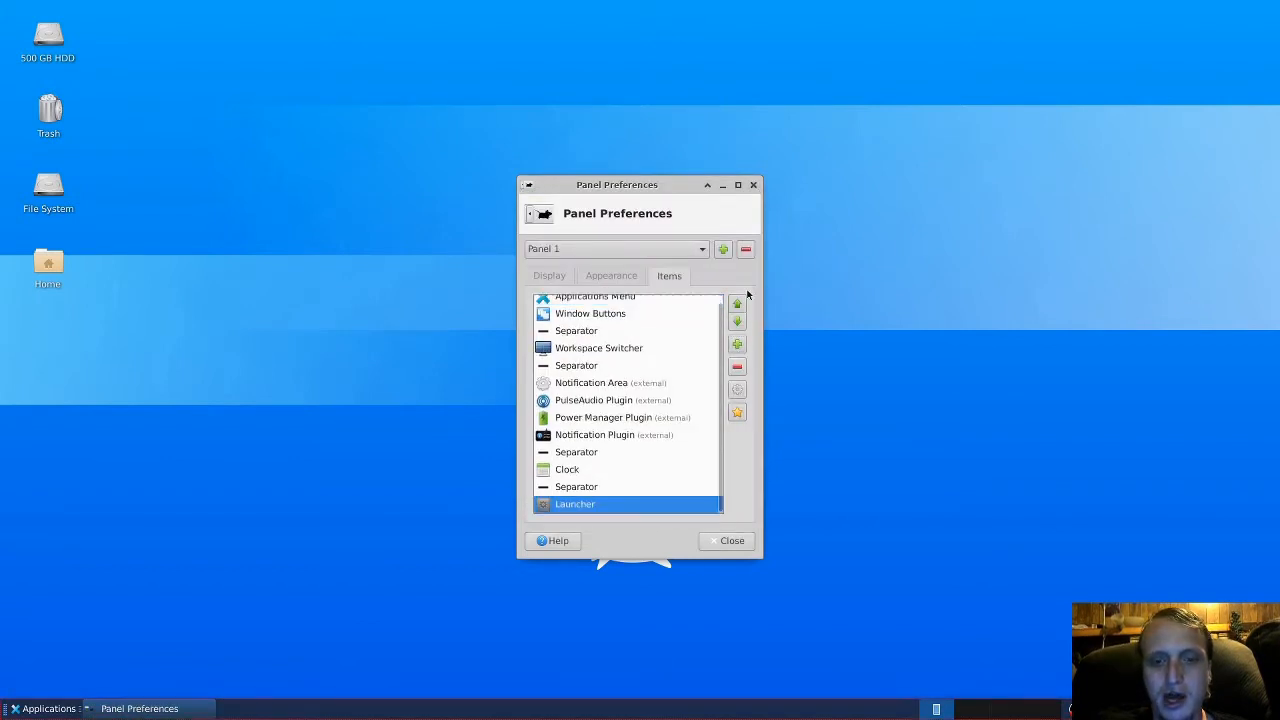
click(740, 305)
click(740, 305)
click(740, 305)
click(740, 305)
click(740, 305)
click(740, 305)
click(740, 305)
click(738, 304)
click(738, 304)
click(738, 304)
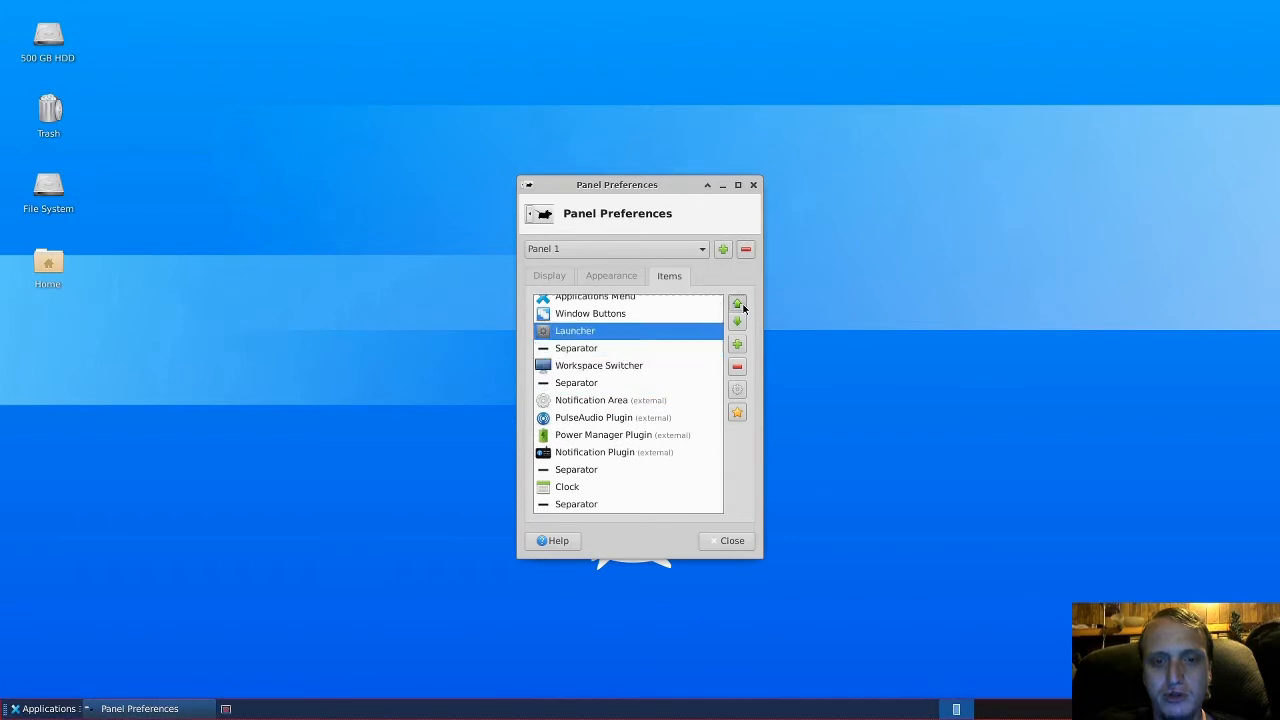
click(738, 304)
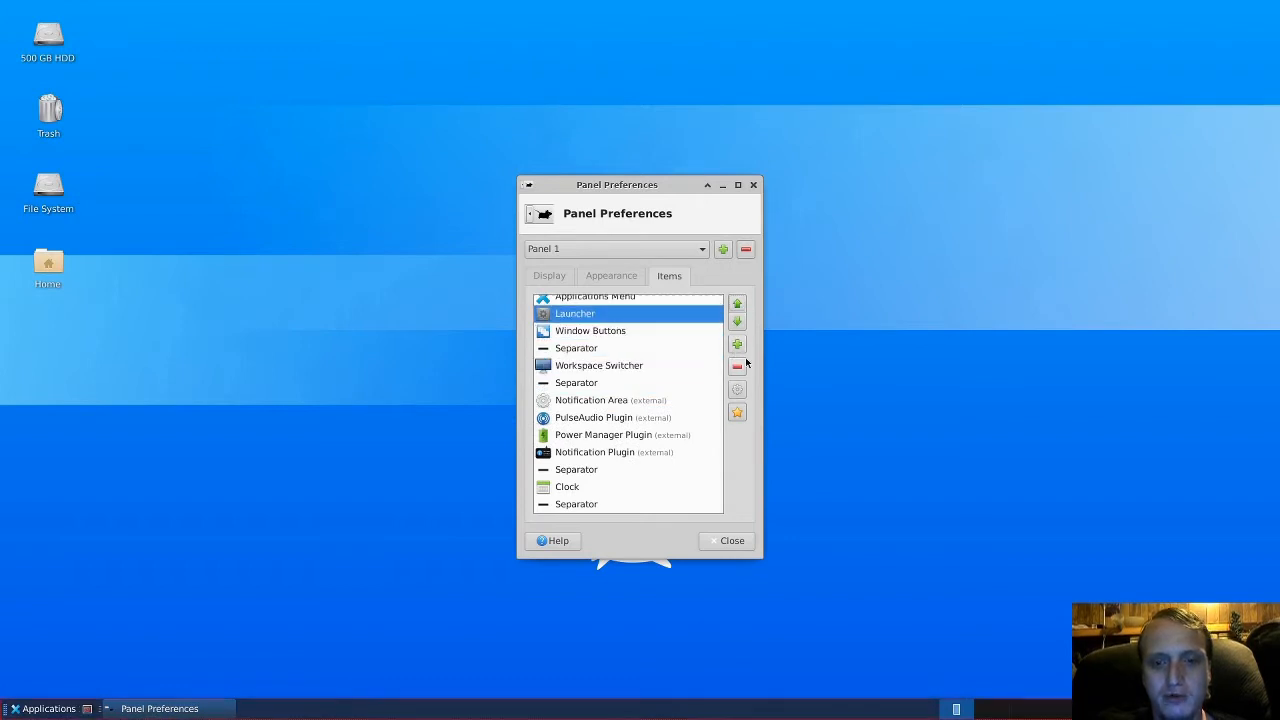
- Open the new Launcher's properties and review its advanced options
click(737, 391)
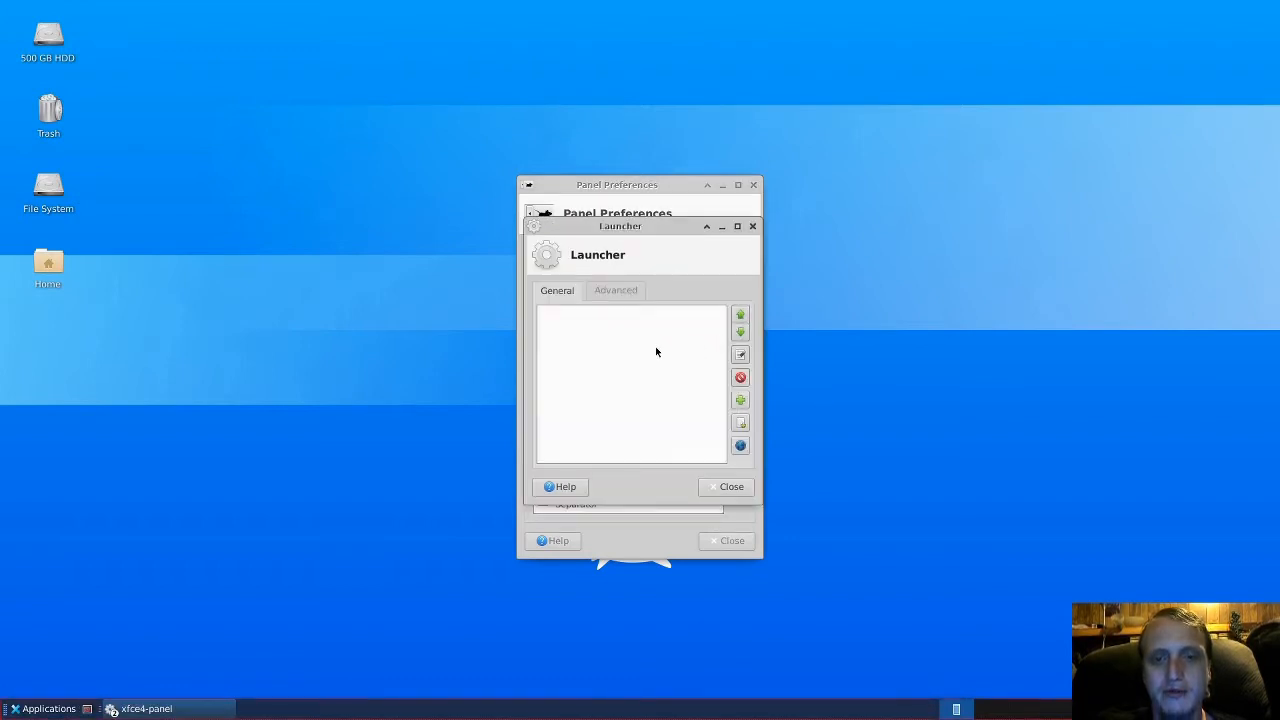
click(628, 296)
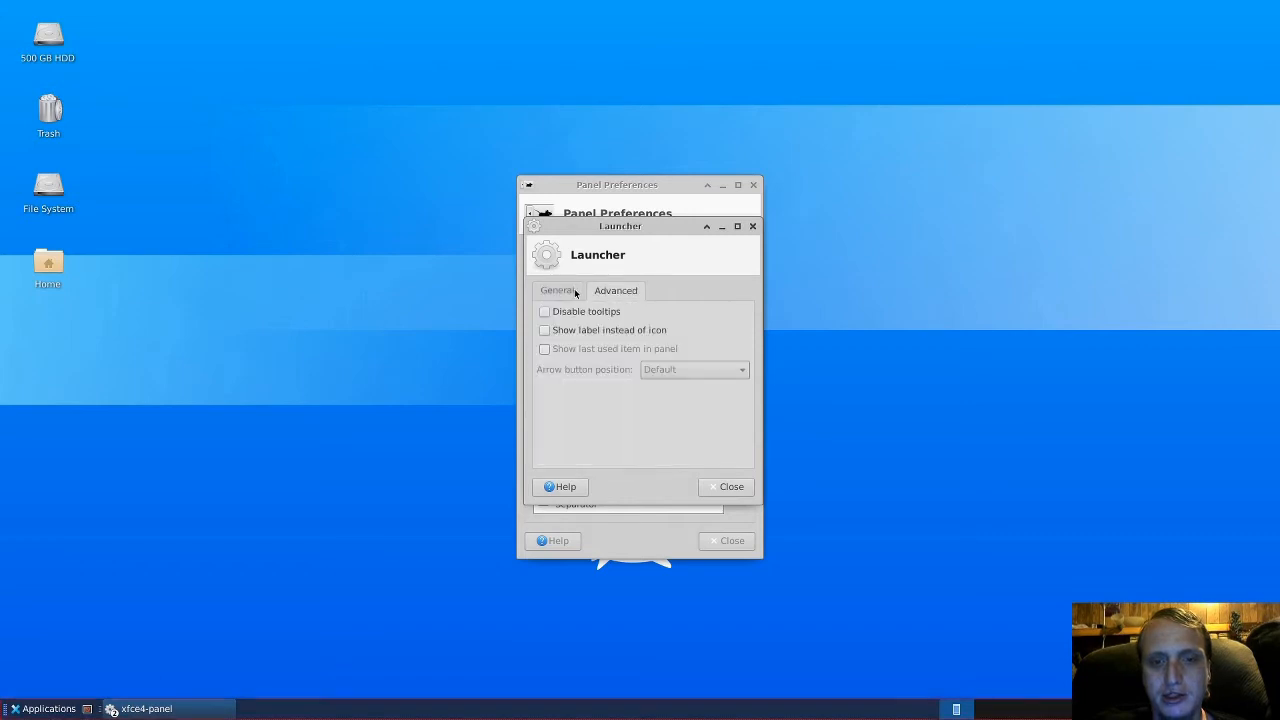
click(573, 291)
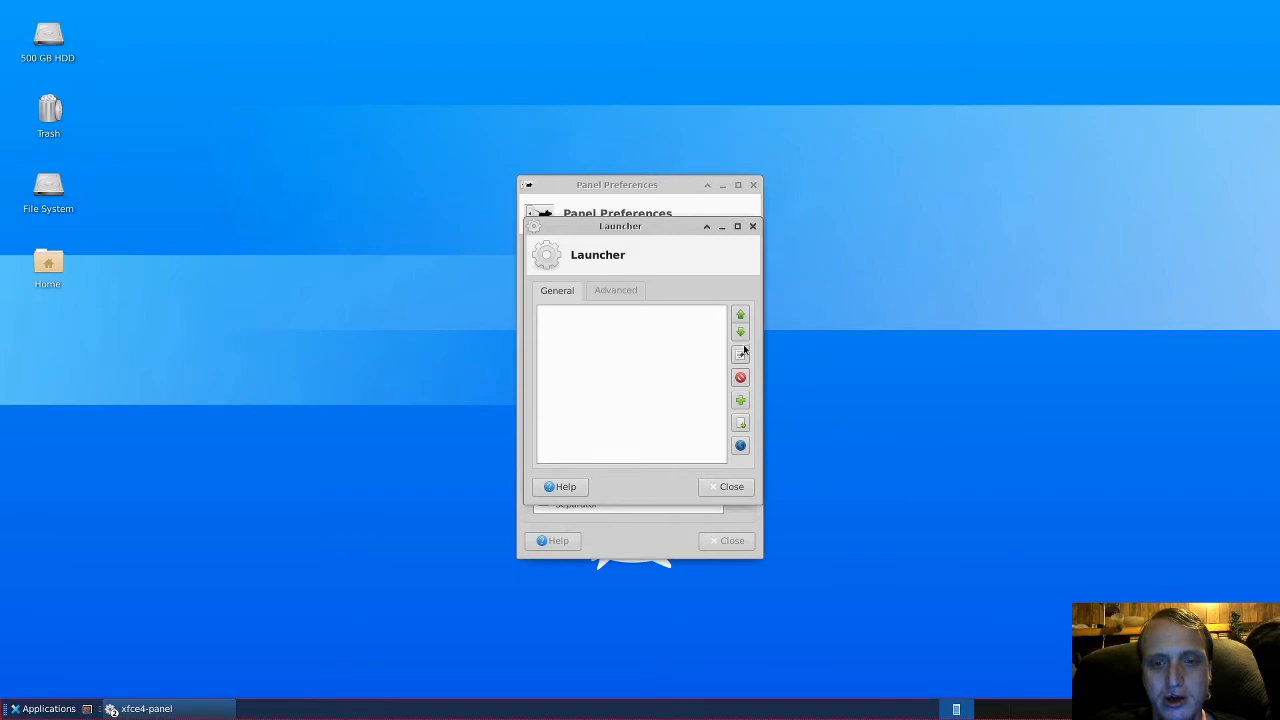
- Find Firefox Web Browser by searching for "fire", add it to the new Launcher, and close the panel settings
click(740, 400)
scroll(637, 386, down, 3)
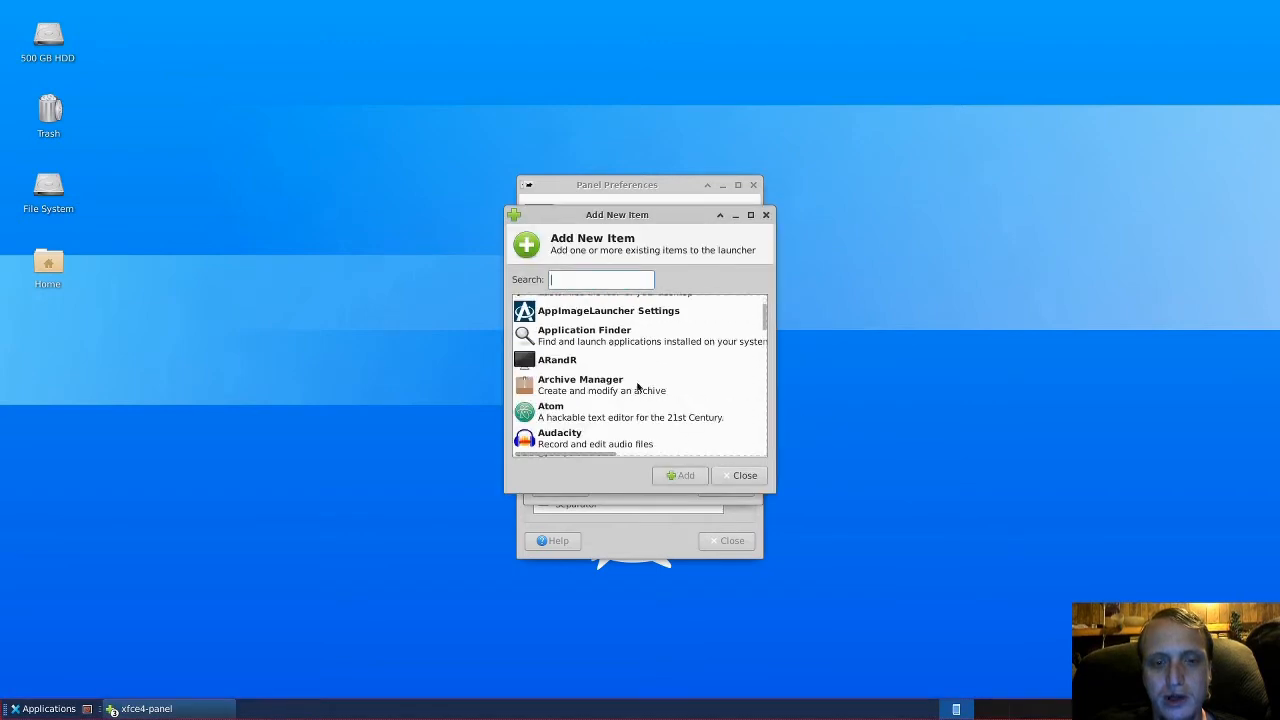
scroll(630, 390, up, 2)
scroll(628, 391, down, 5)
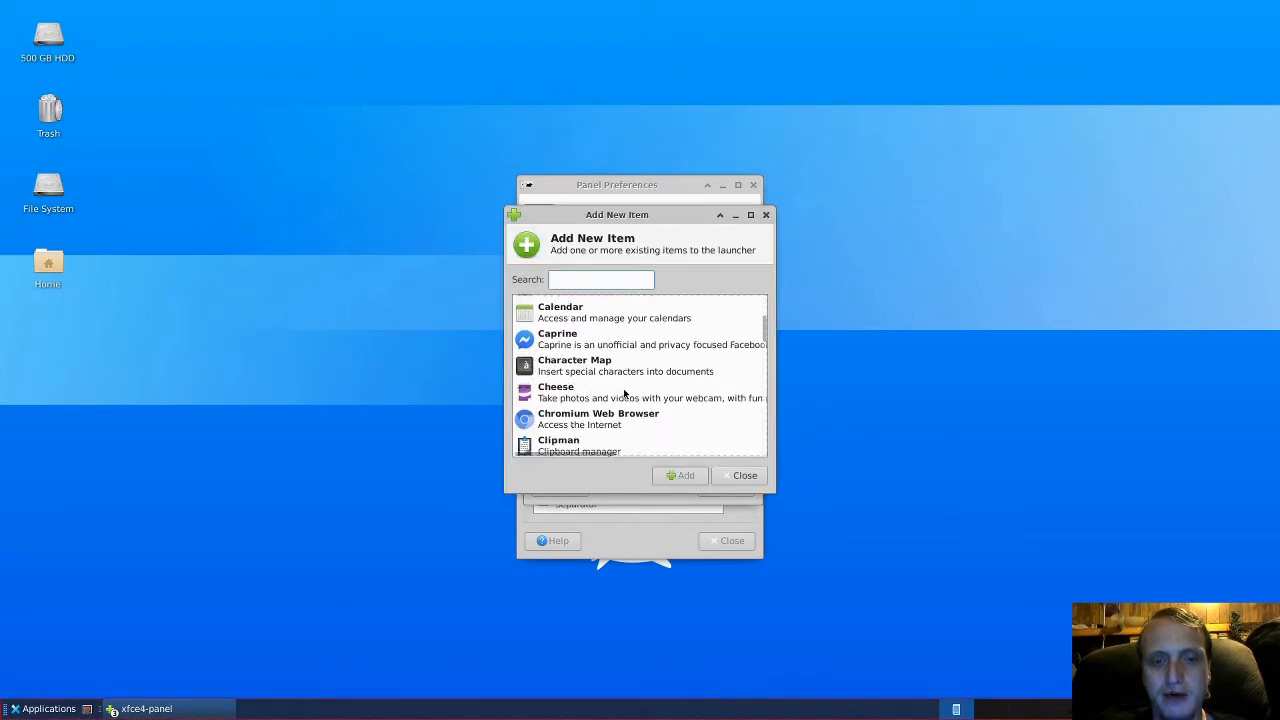
scroll(625, 390, up, 3)
scroll(622, 380, up, 2)
scroll(621, 385, up, 1)
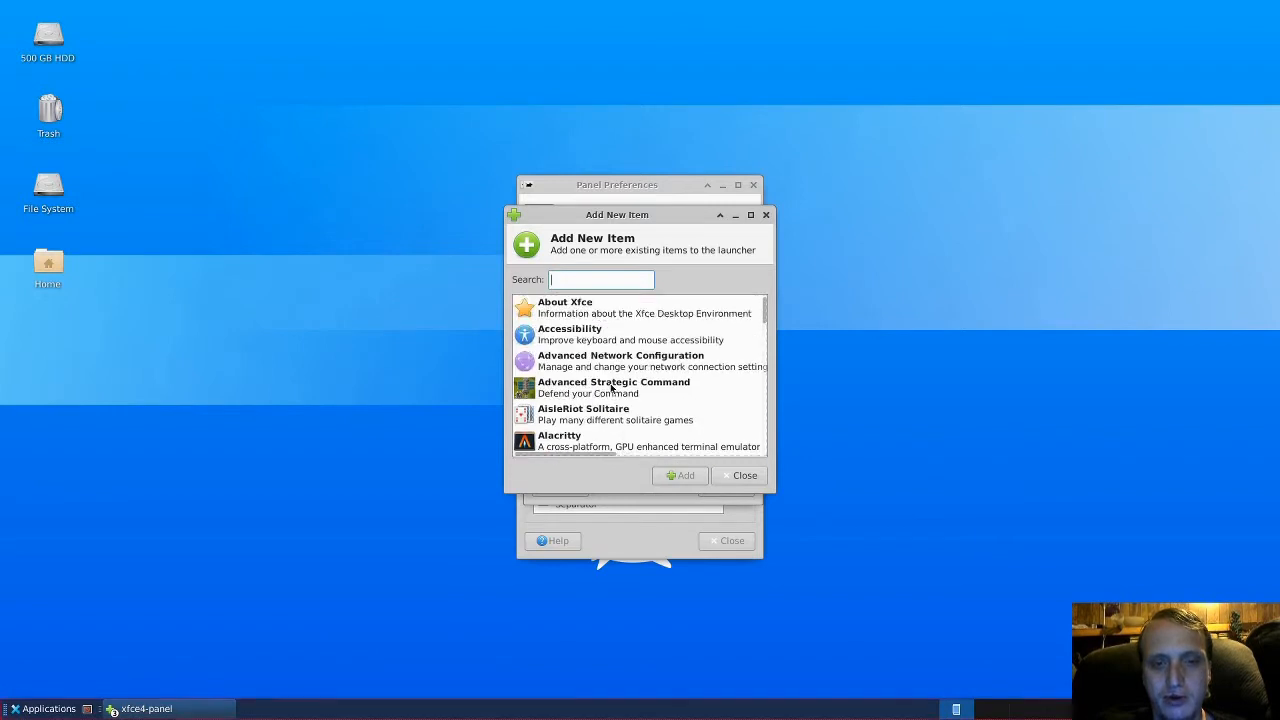
scroll(619, 388, down, 6)
scroll(618, 388, down, 10)
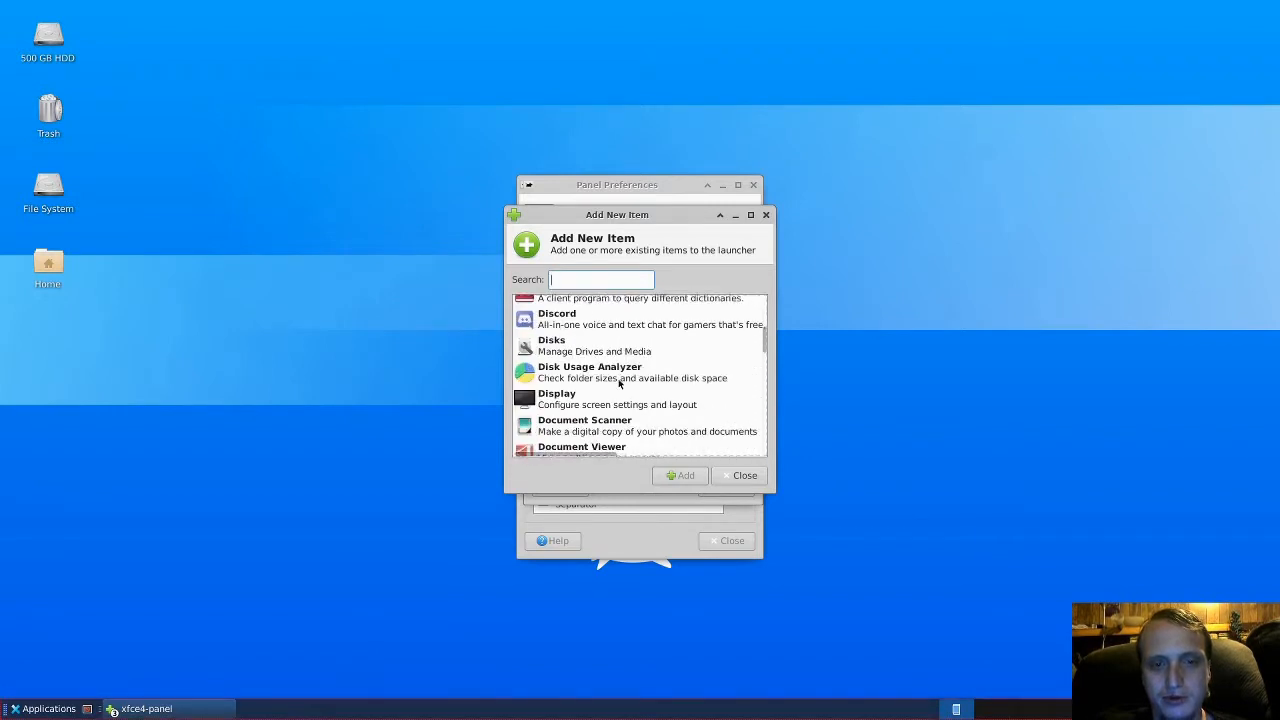
scroll(617, 388, down, 10)
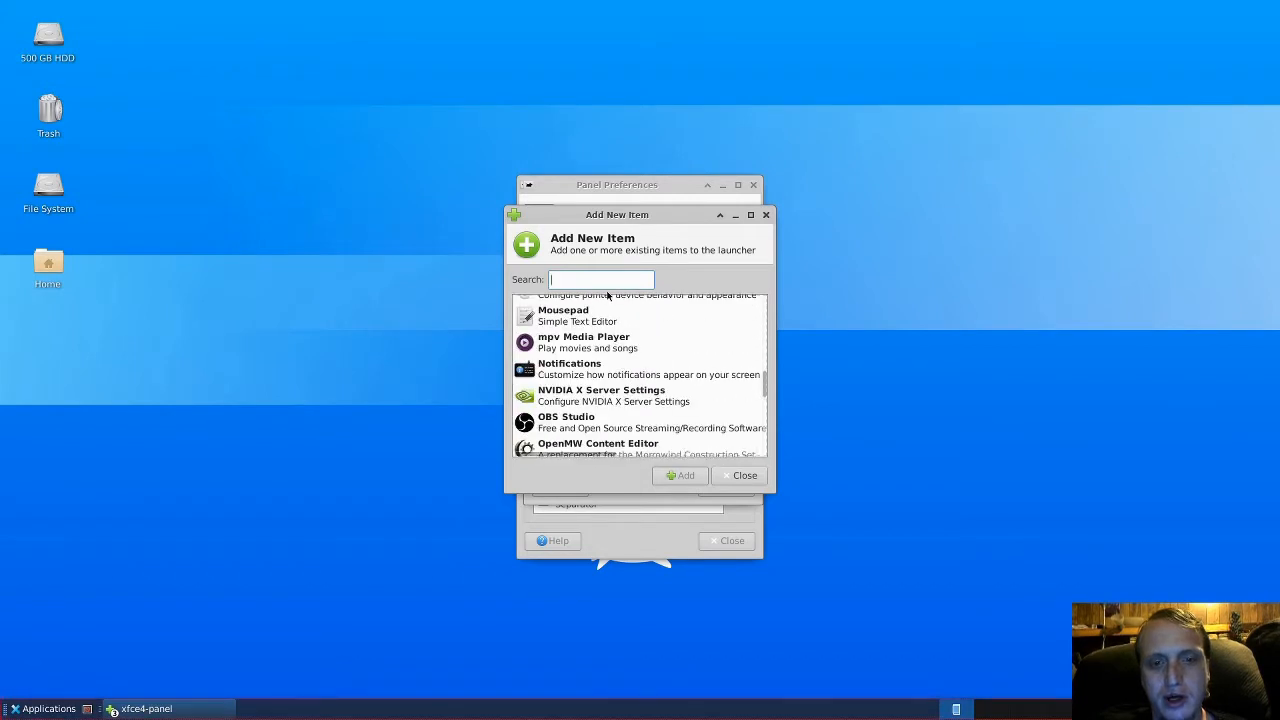
text(fire)
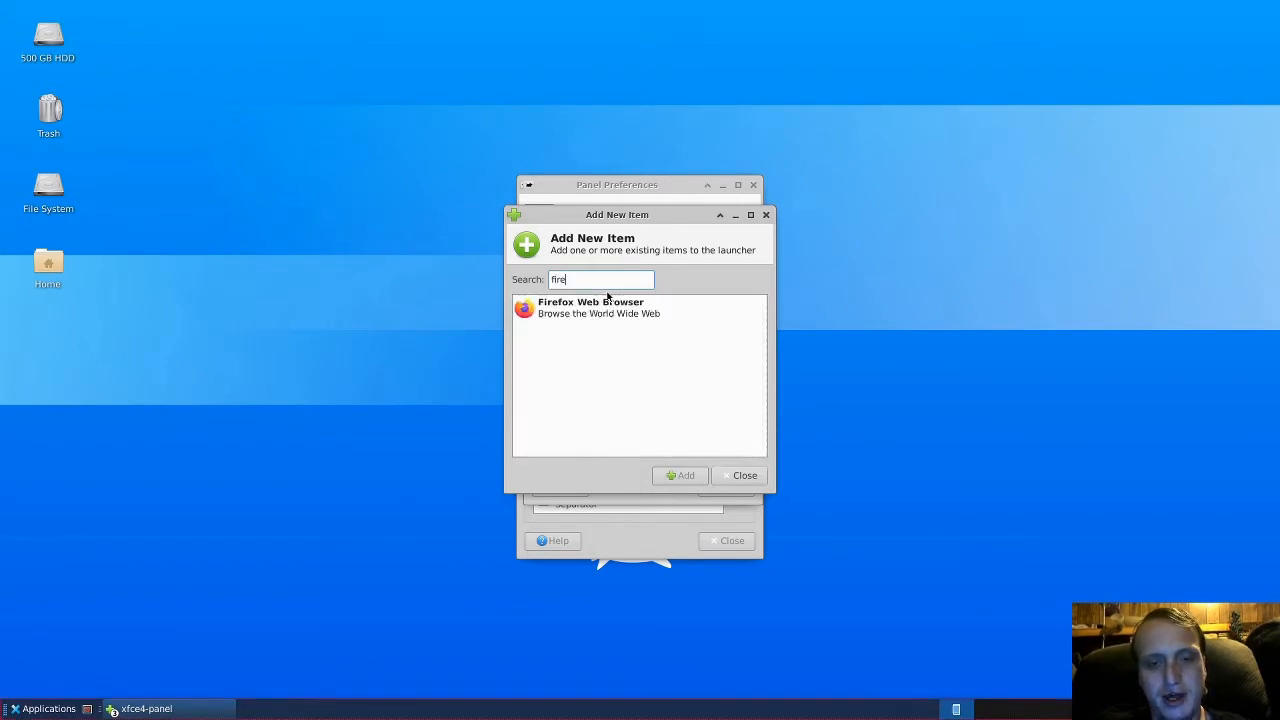
click(609, 305)
click(686, 476)
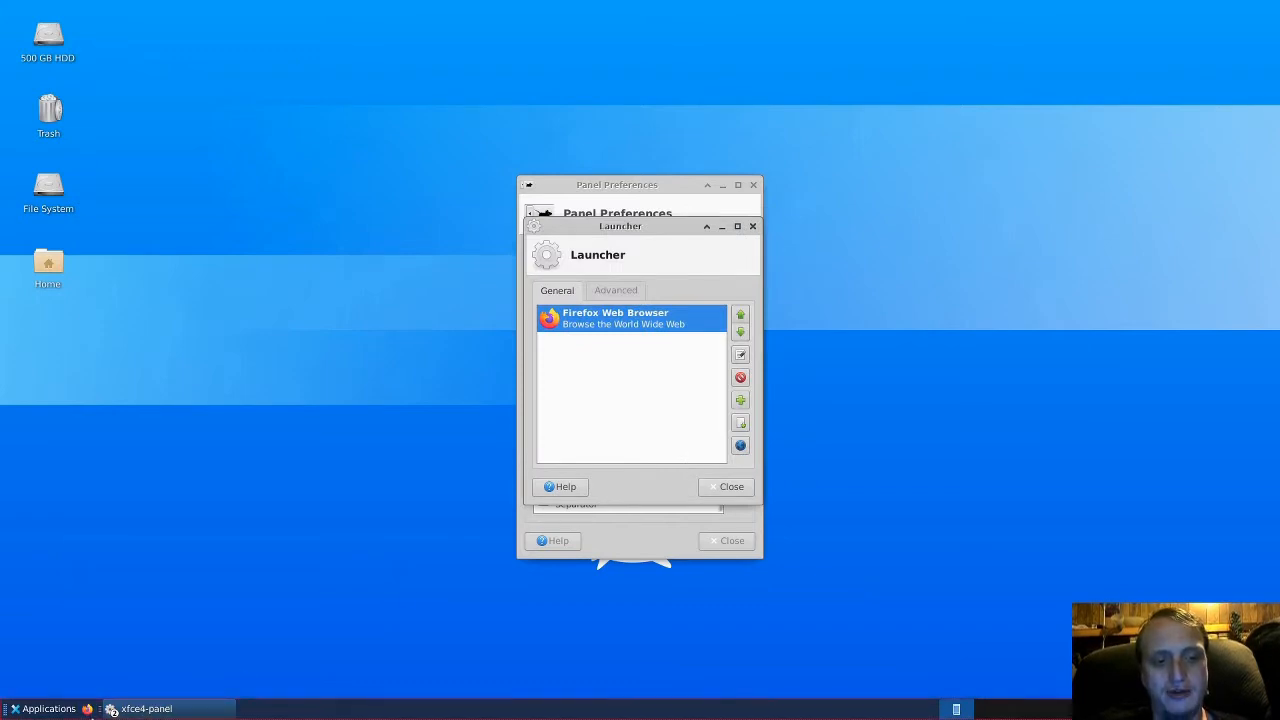
click(731, 487)
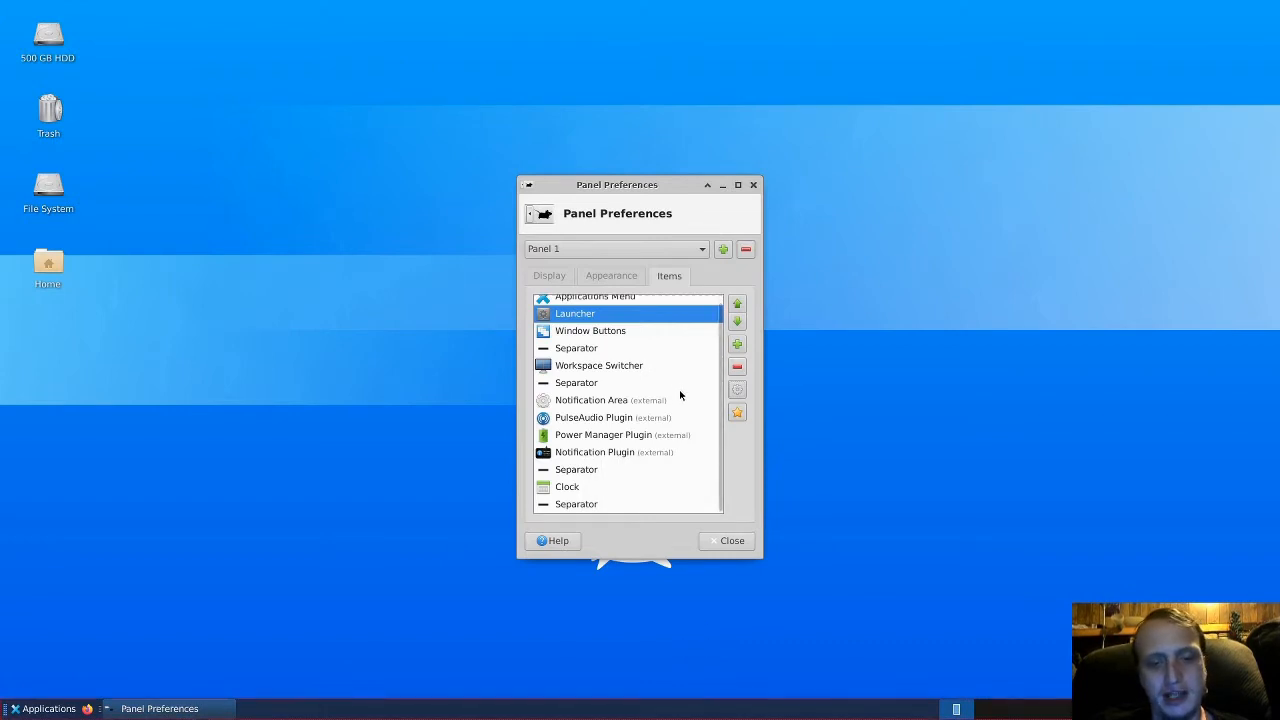
click(730, 540)
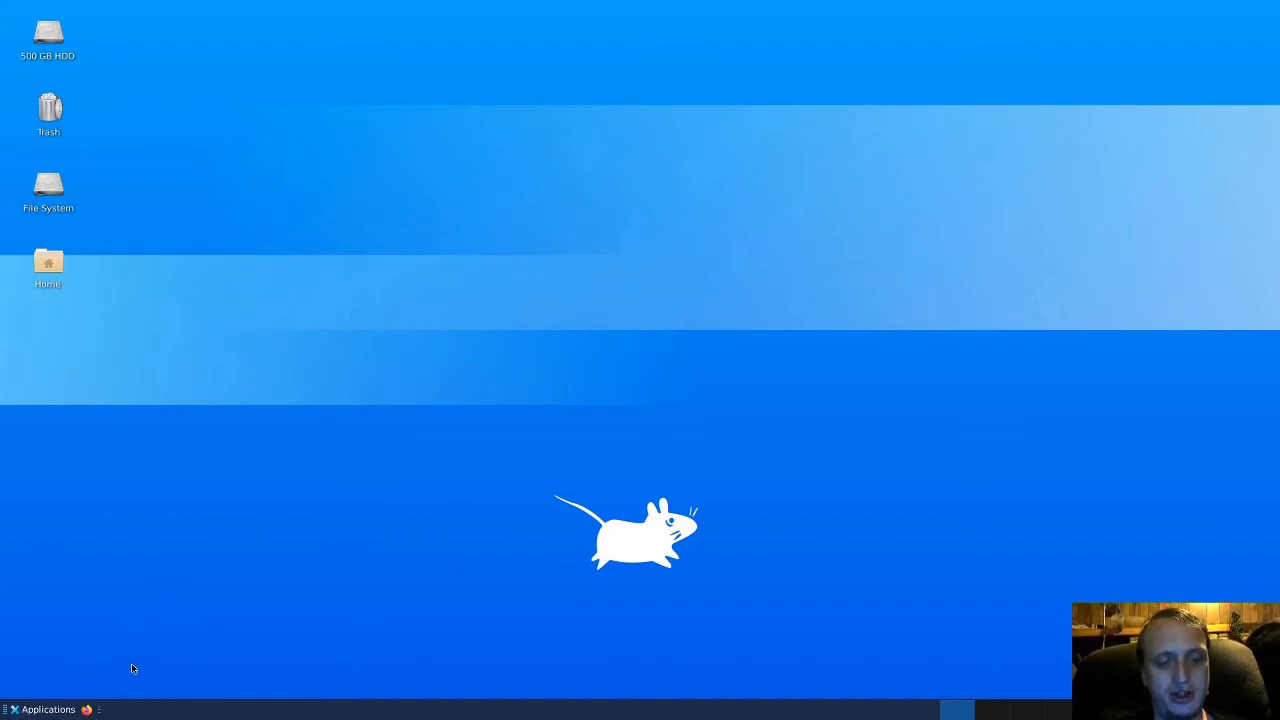
- Launch Firefox from the new panel launcher and go to gnome-look.org
click(87, 710)
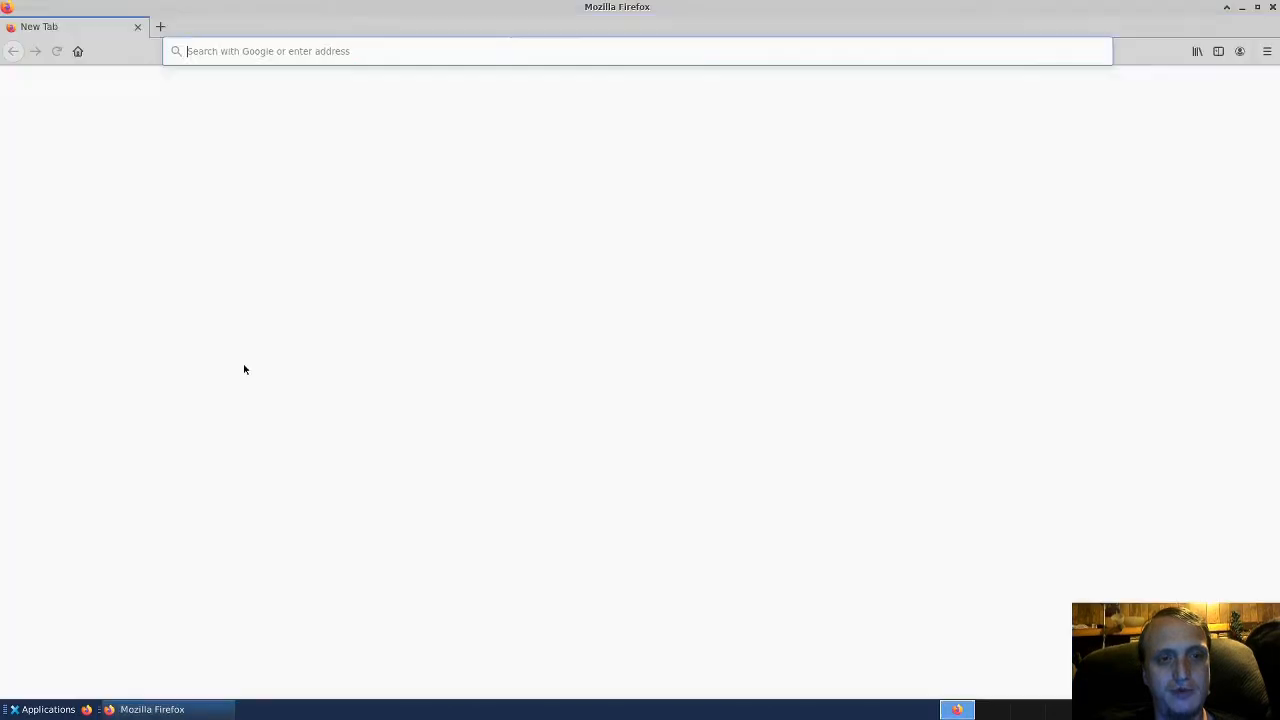
text(gnome)
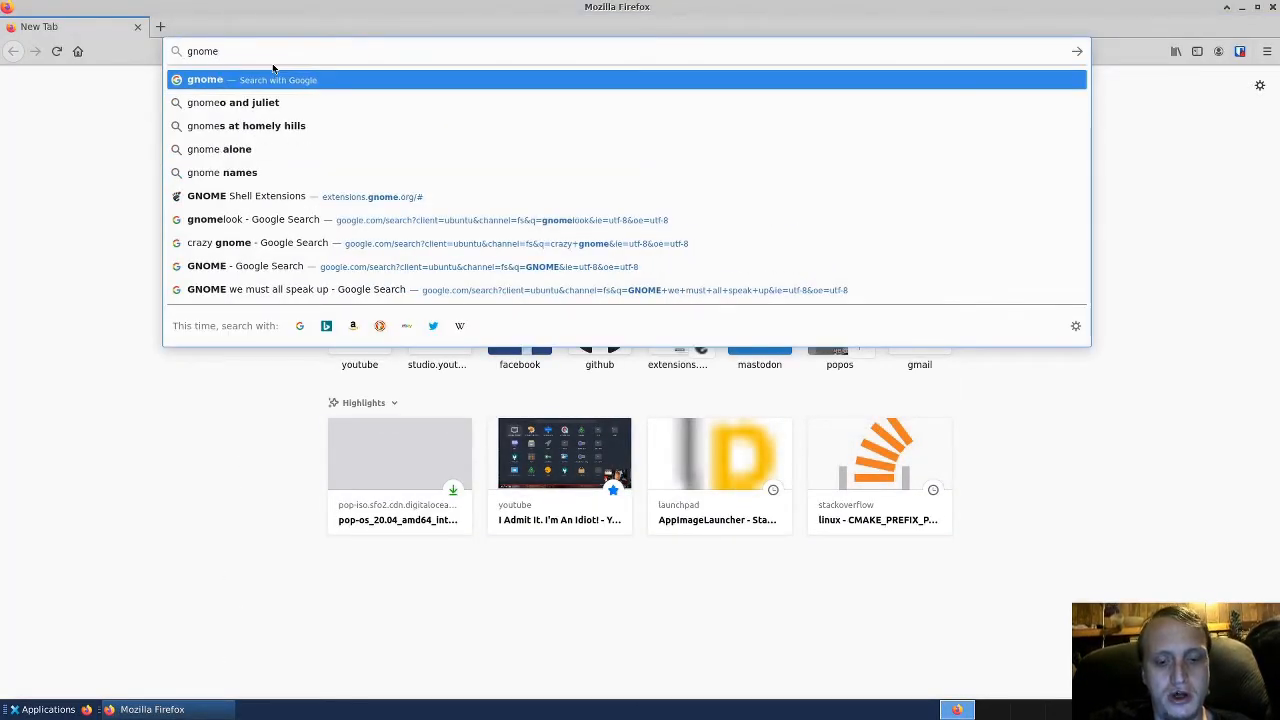
text(-look.org)
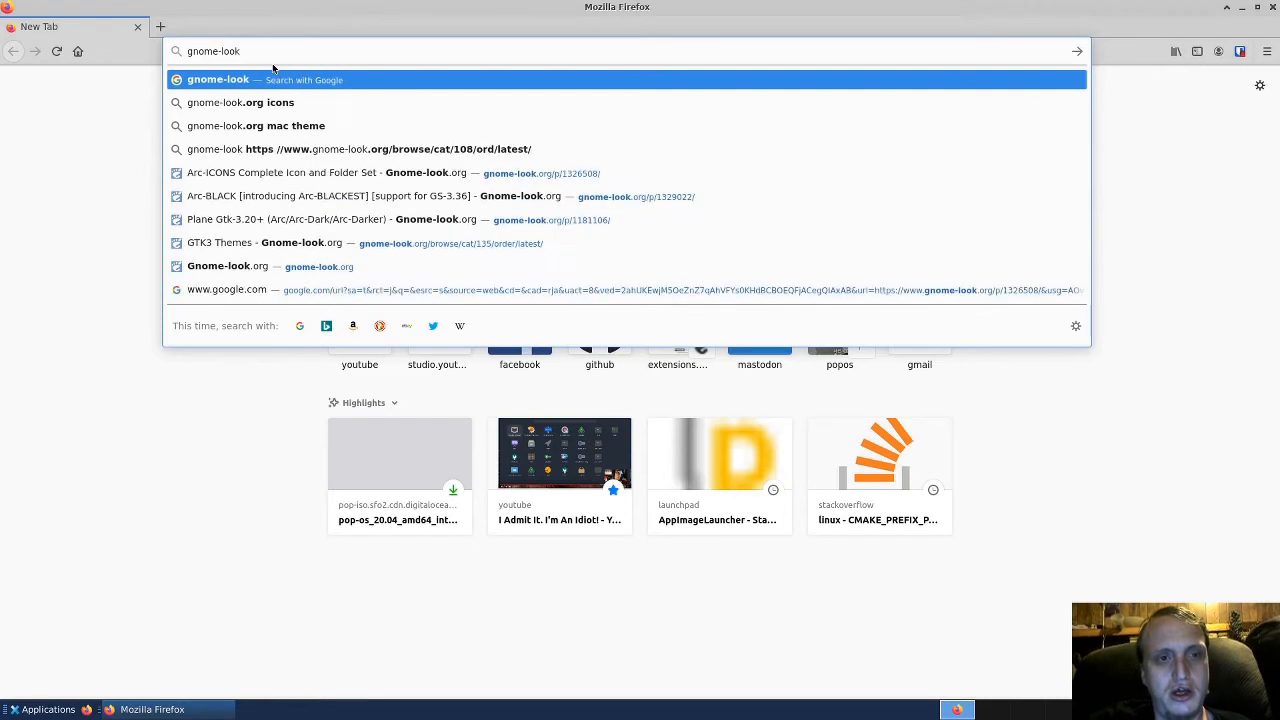
key(Return)
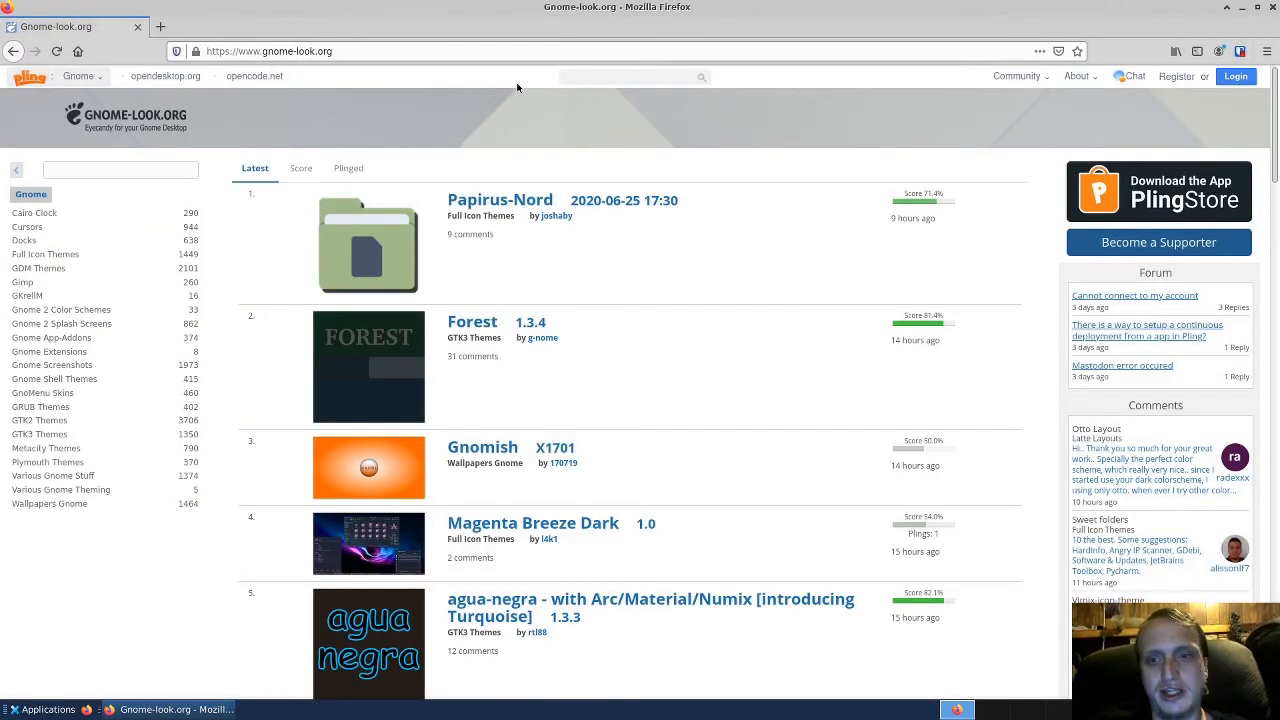
- Go to xfce-look.org in the same browser tab
click(396, 51)
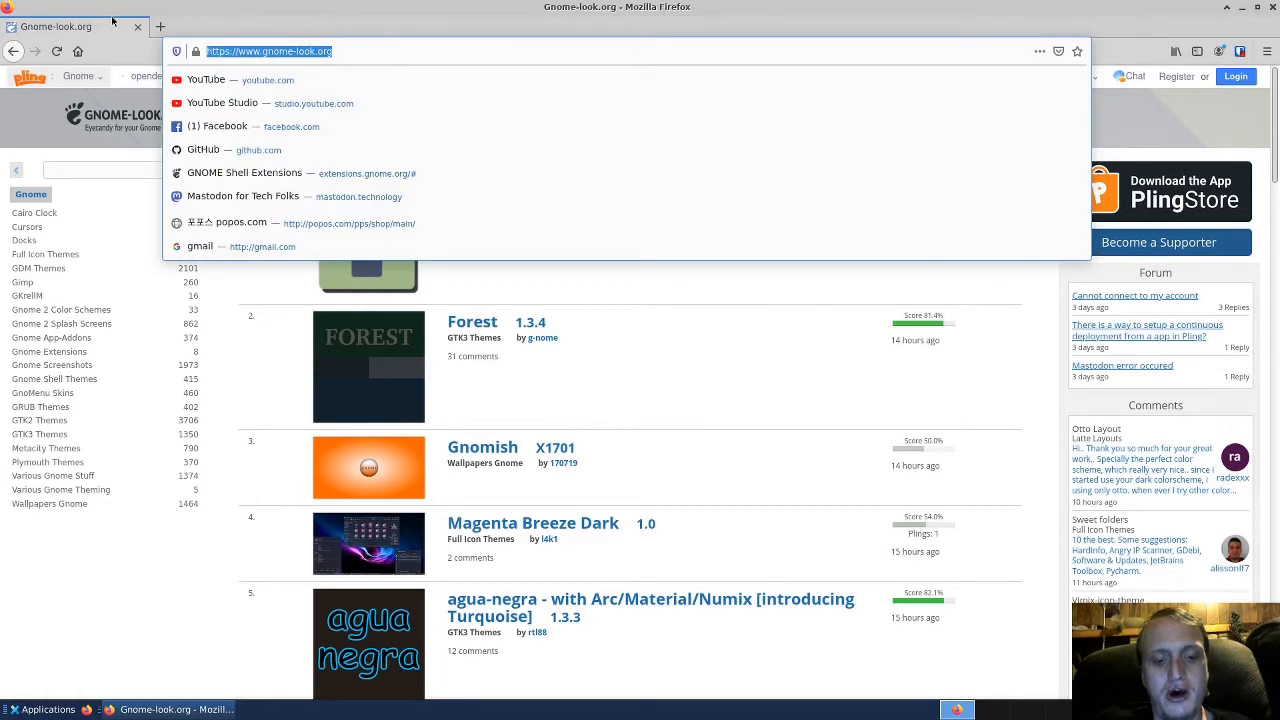
text(xf)
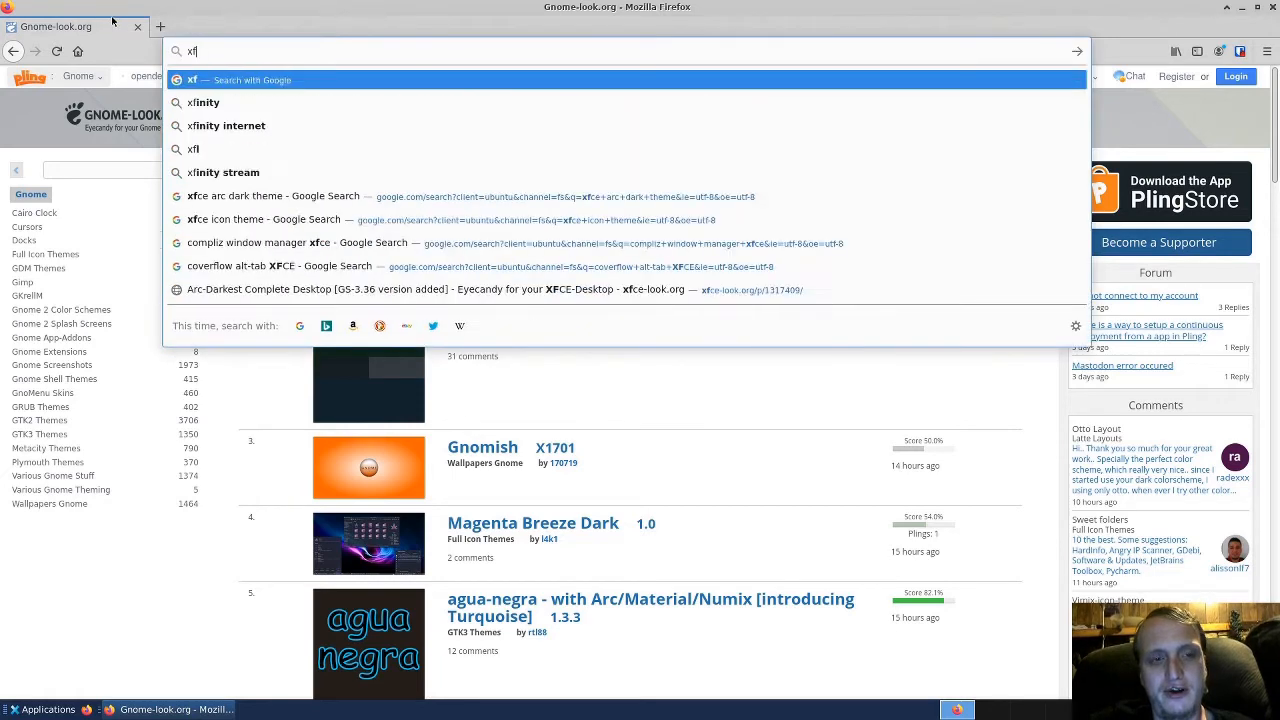
key(BackSpace)
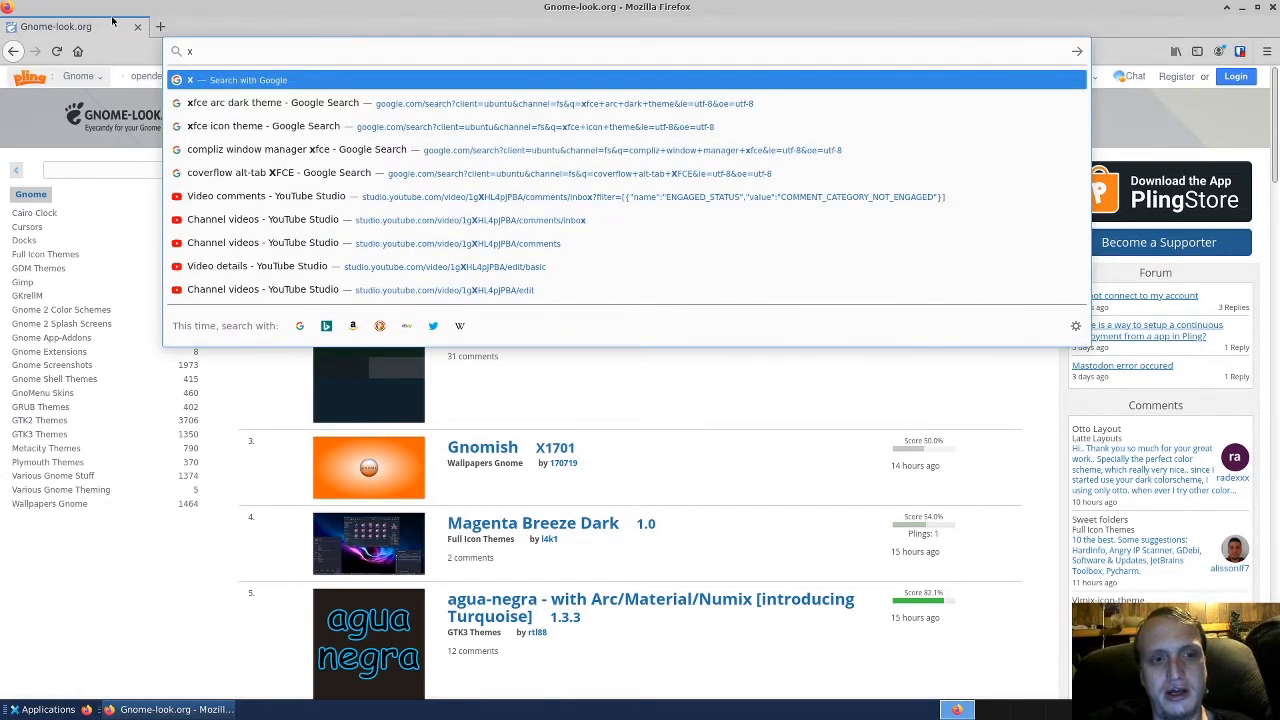
text(fce)
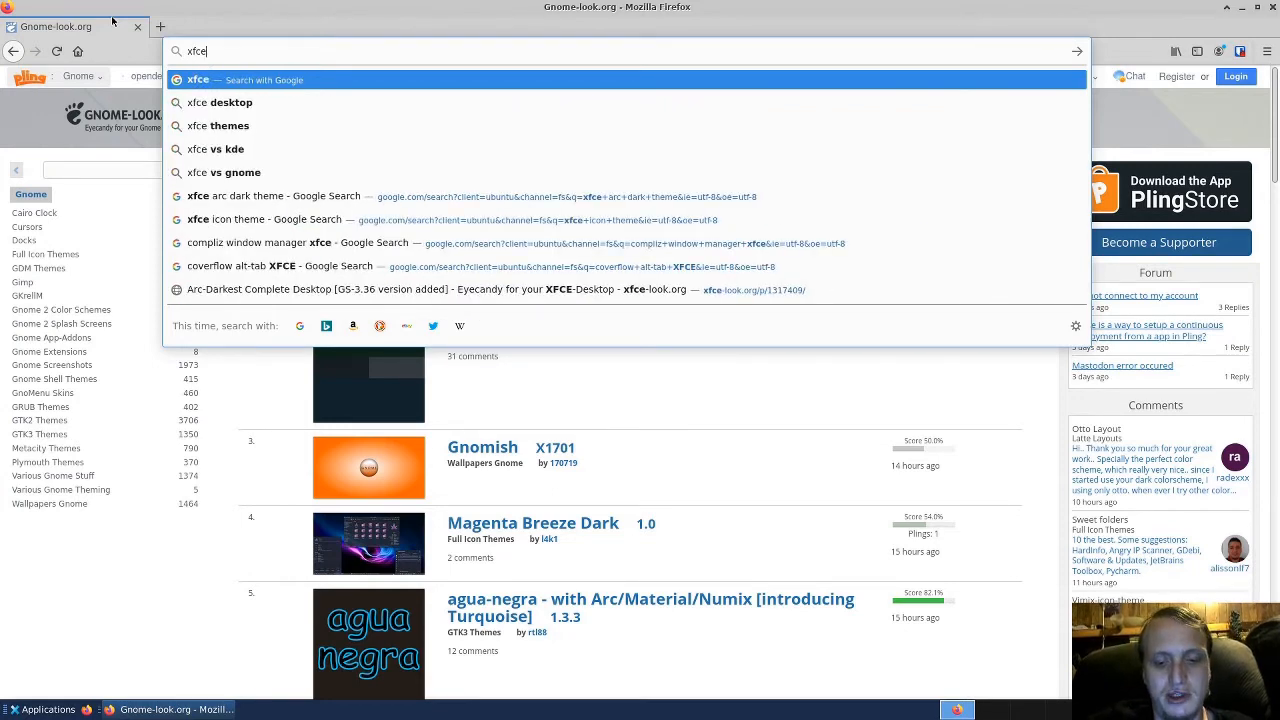
text(-look.)
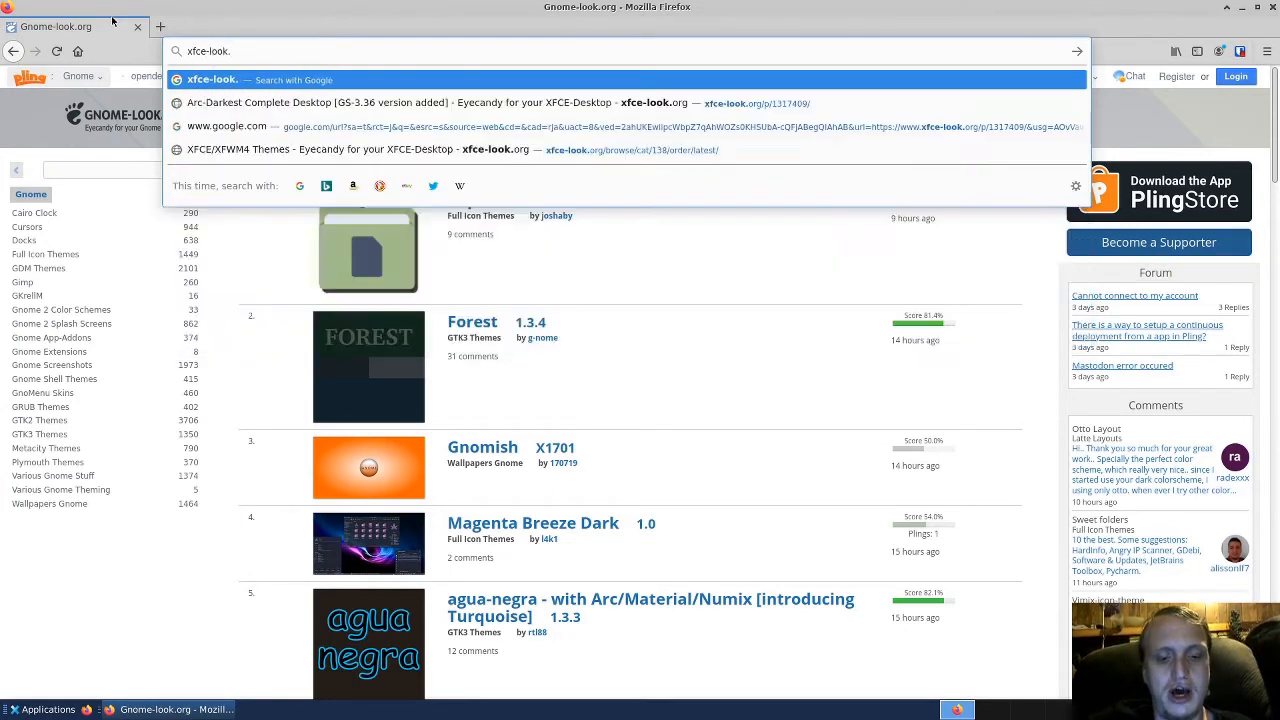
text(org)
key(Return)
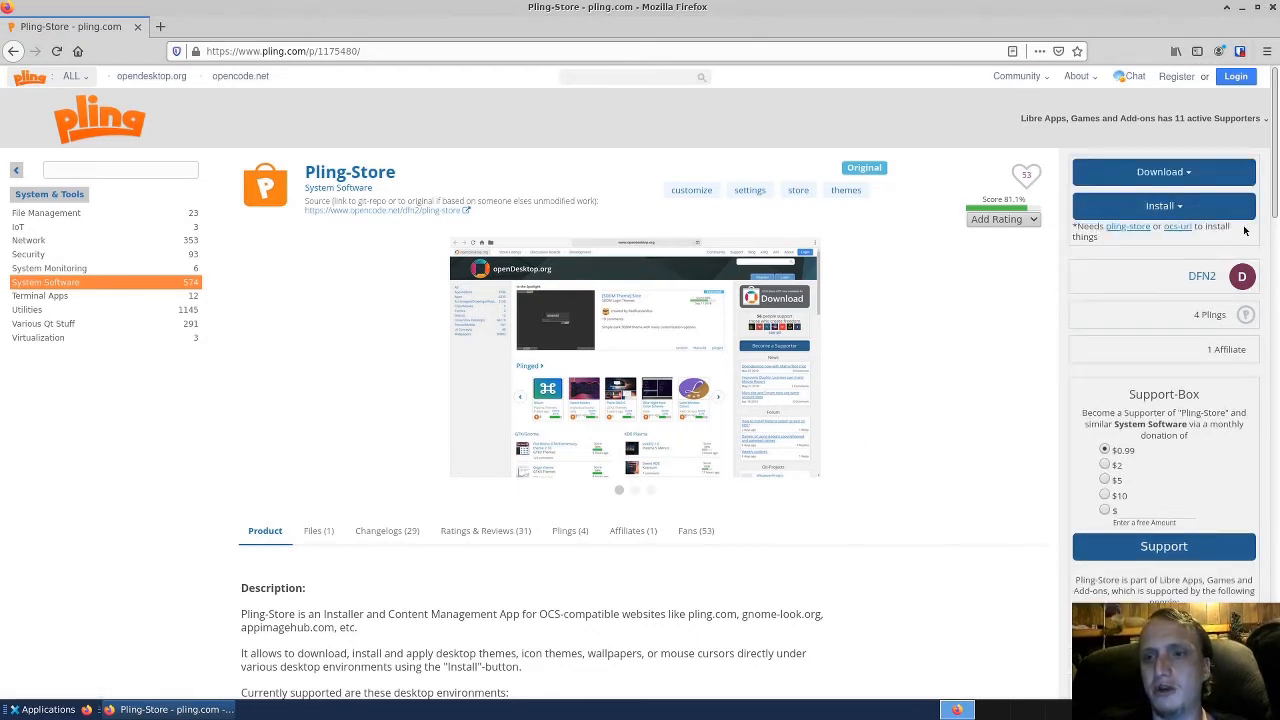
- Close Firefox and start Pling-Store from the settings applications
click(1258, 7)
click(19, 708)
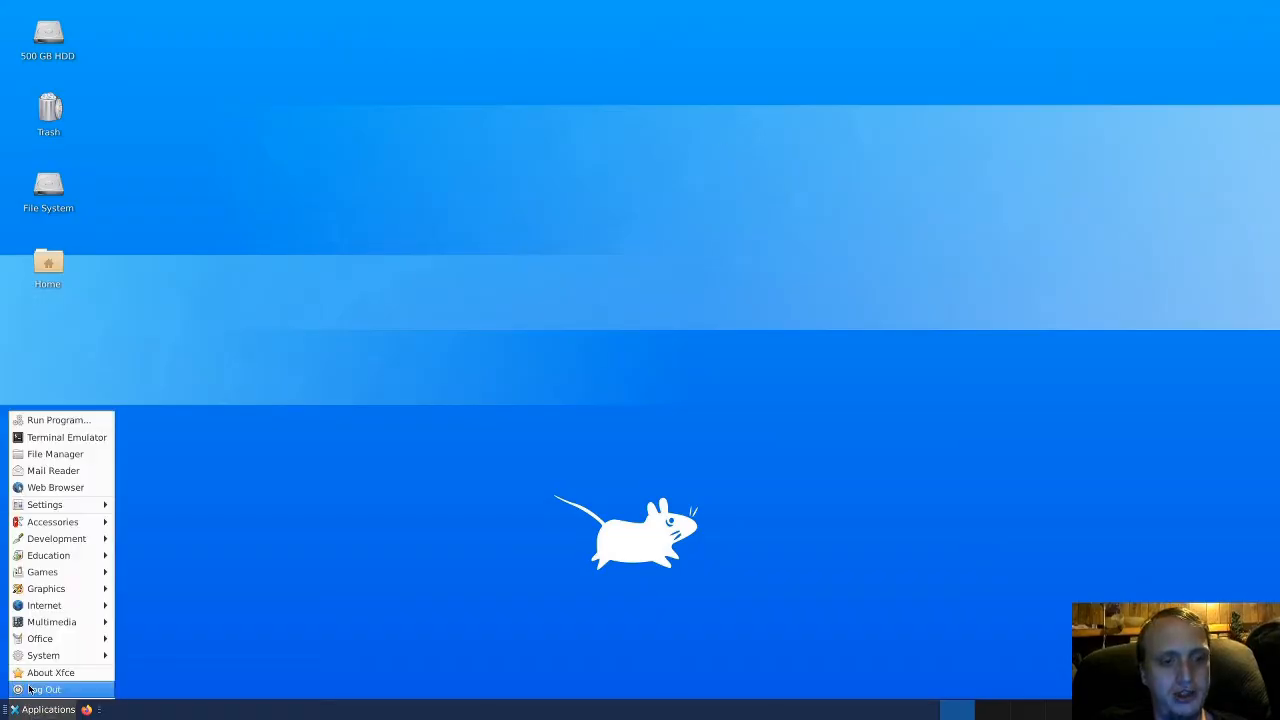
mouse_move(67, 654)
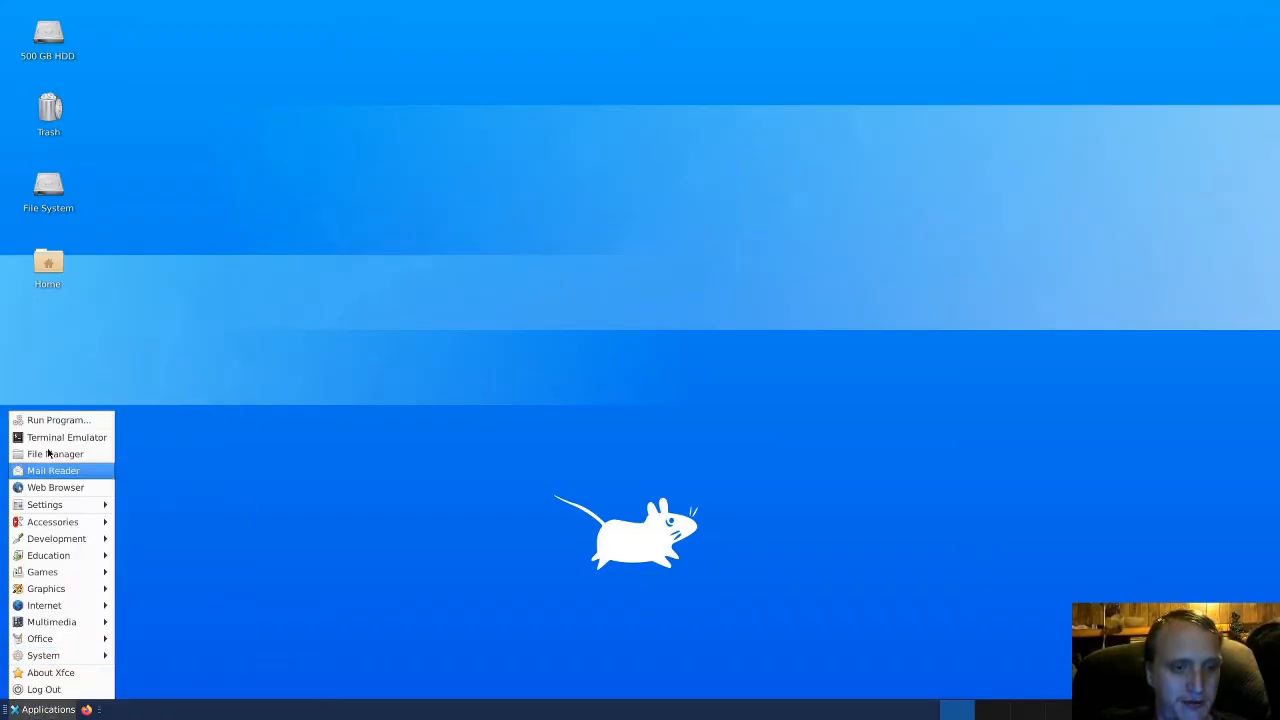
mouse_move(60, 504)
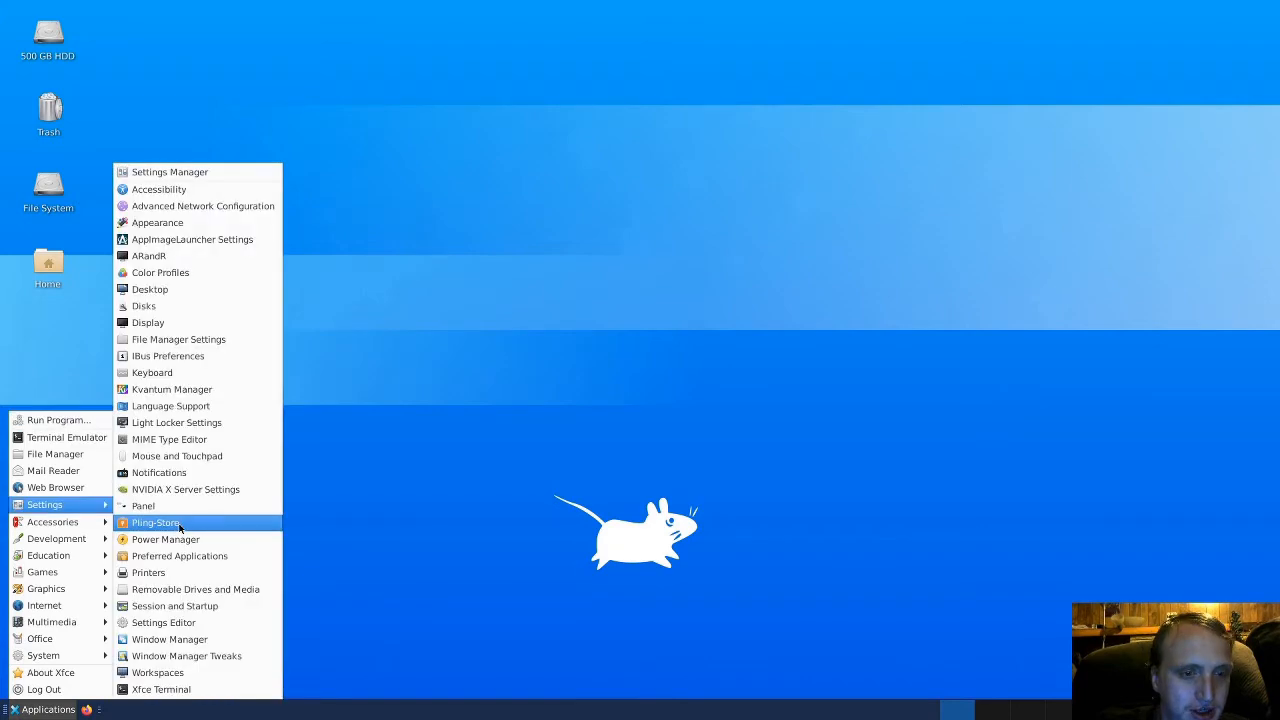
click(180, 524)
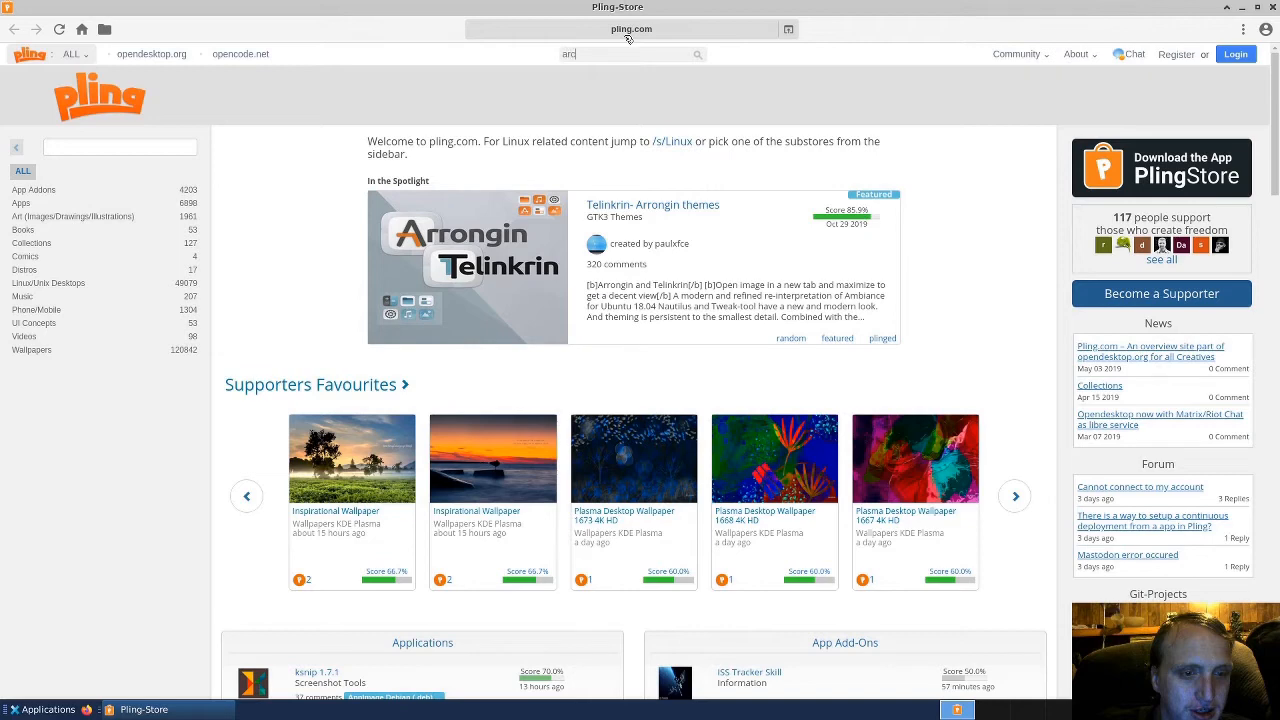
- Search for "arc", open the Arc-BLACK GTK3 theme, and install Arc-BLACK_1.7.6.zip
key(Return)
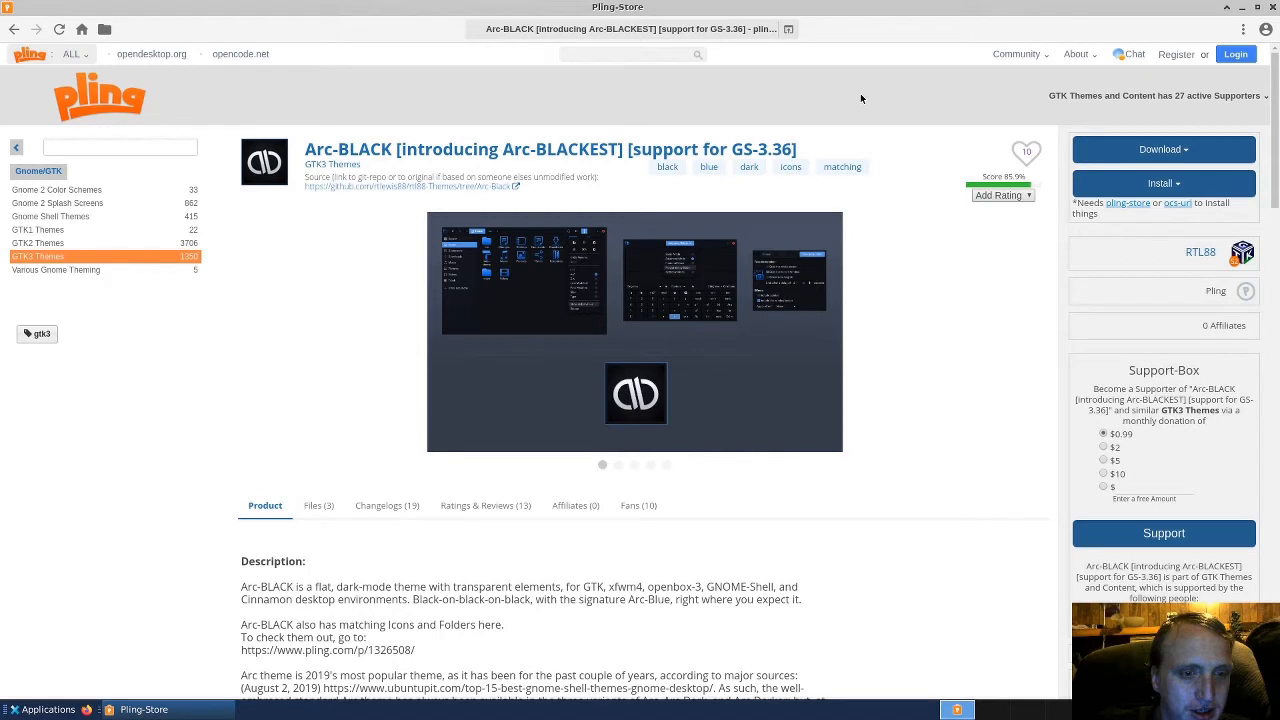
click(1172, 186)
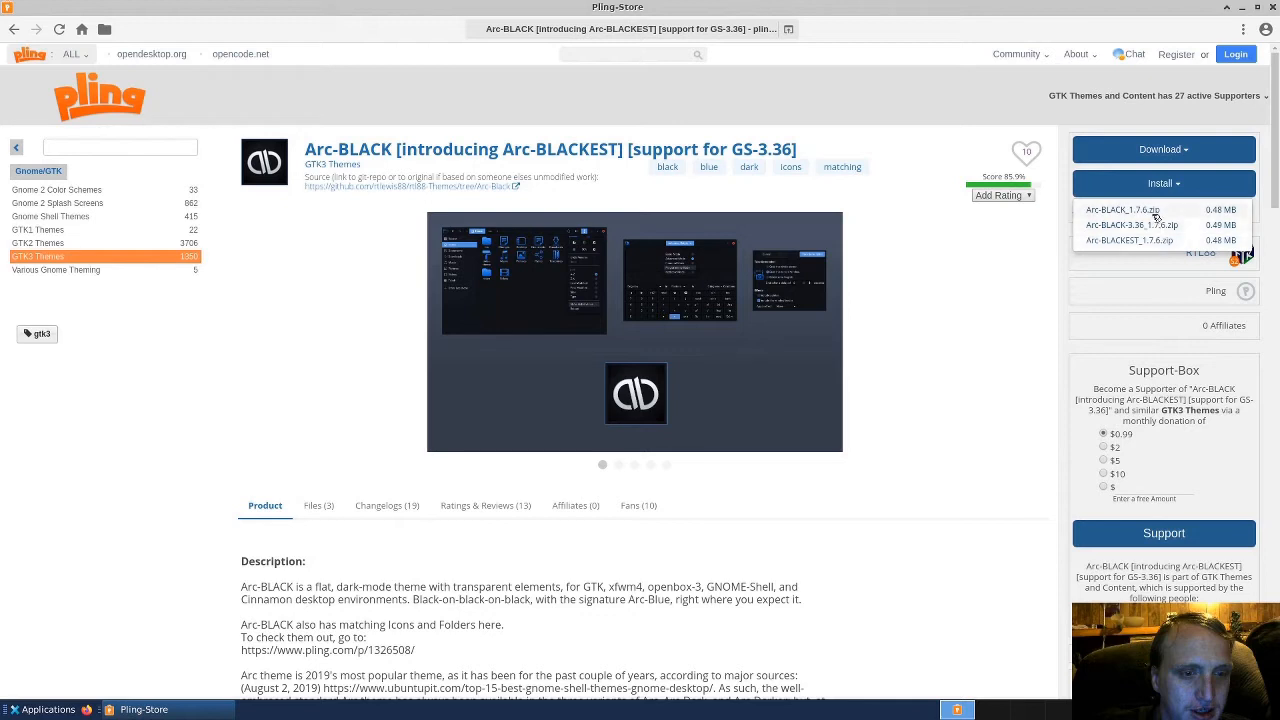
click(1157, 213)
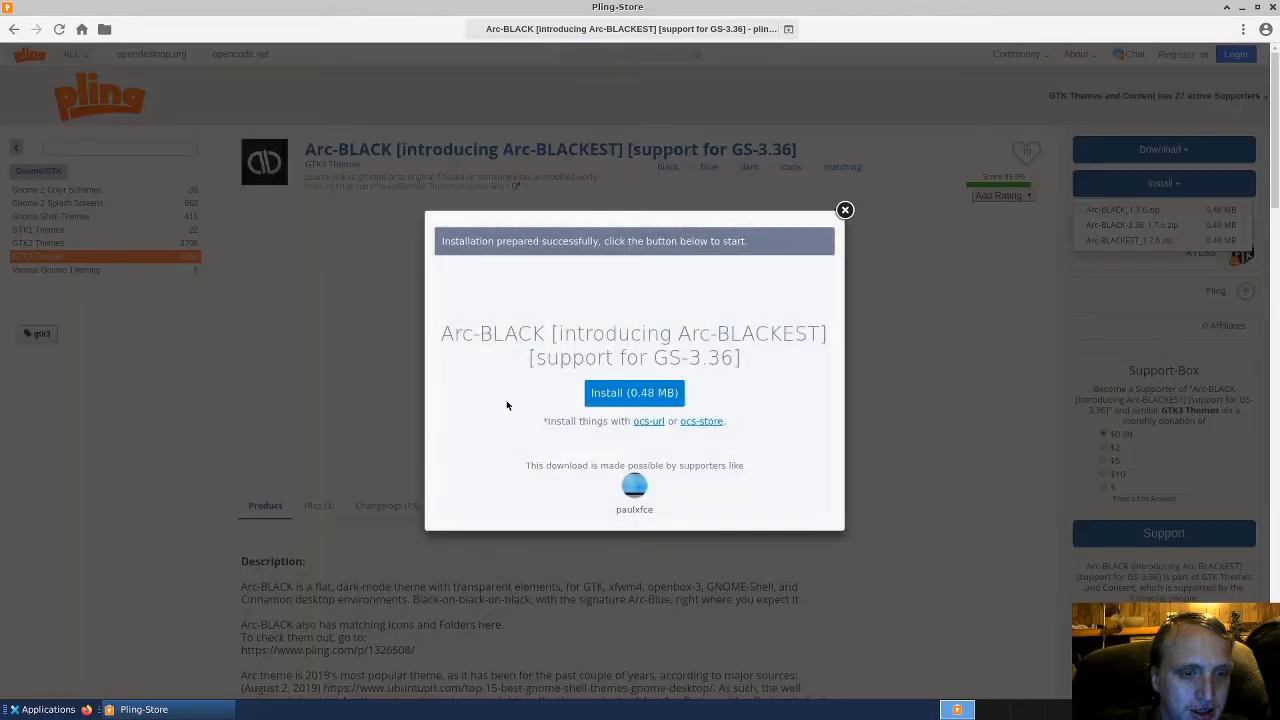
click(676, 396)
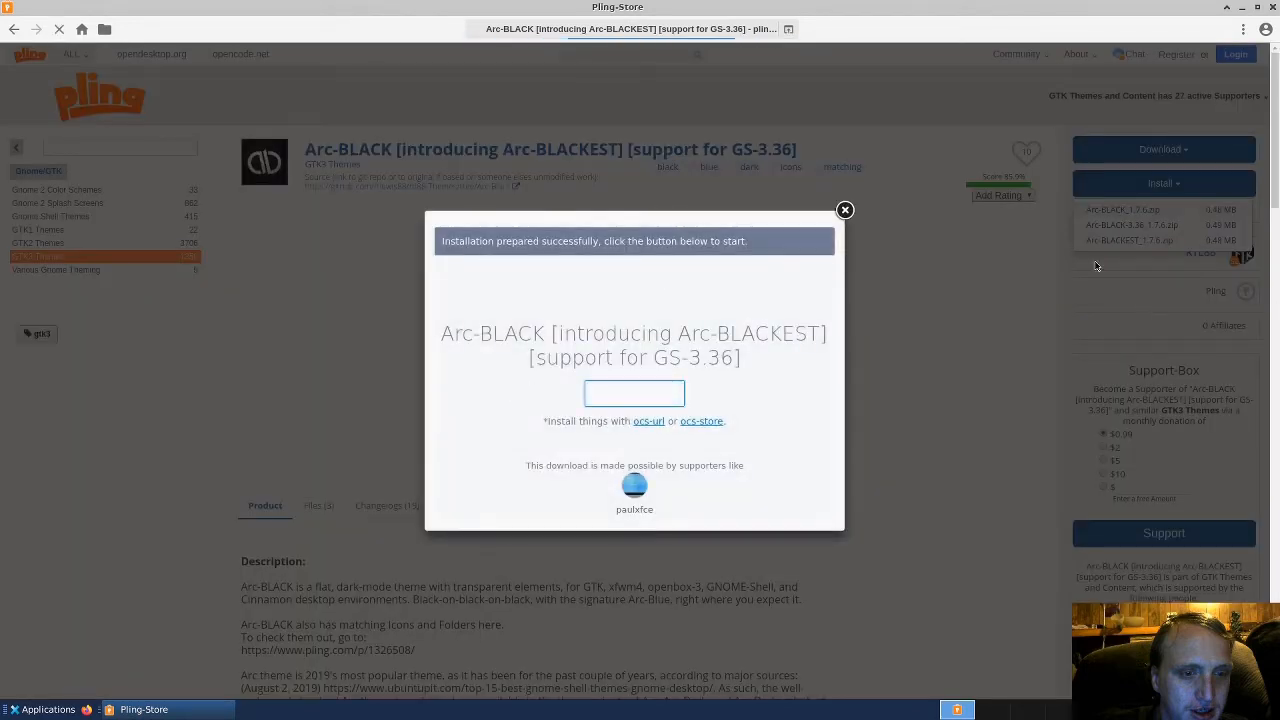
click(858, 263)
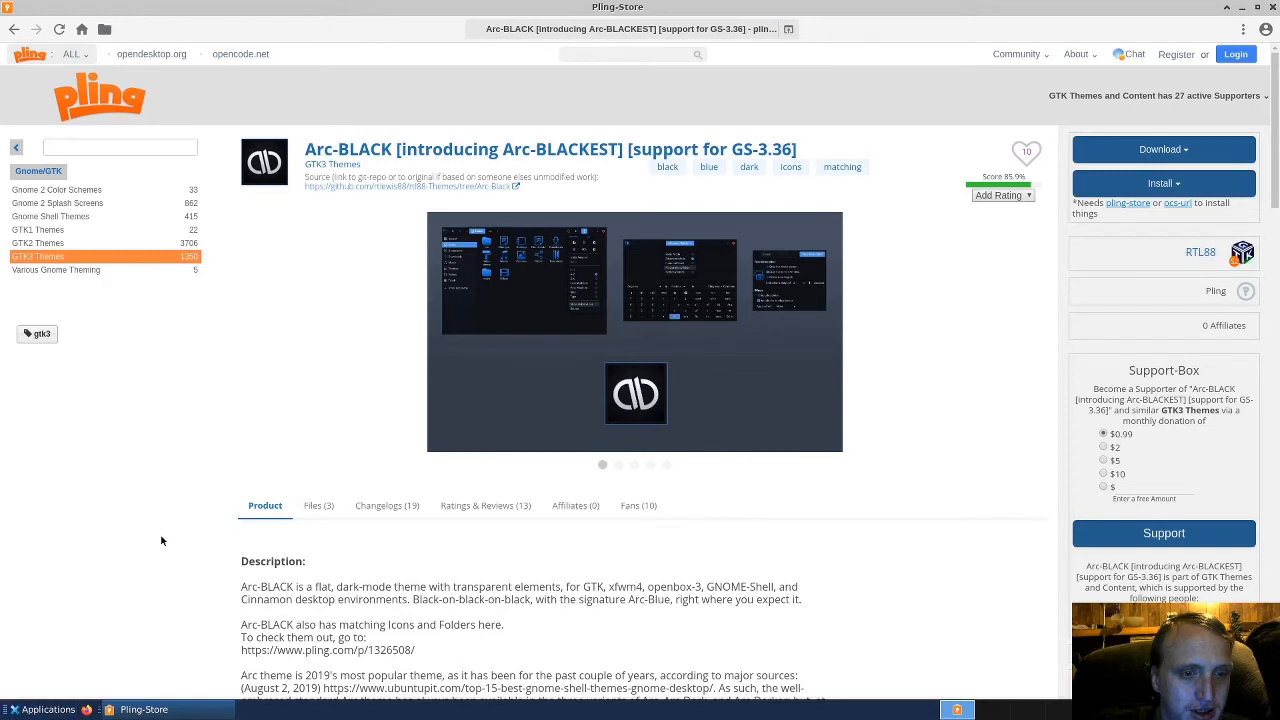
- Set the desktop's appearance style to Arc-BLACK in the Xfce settings and close them
click(40, 709)
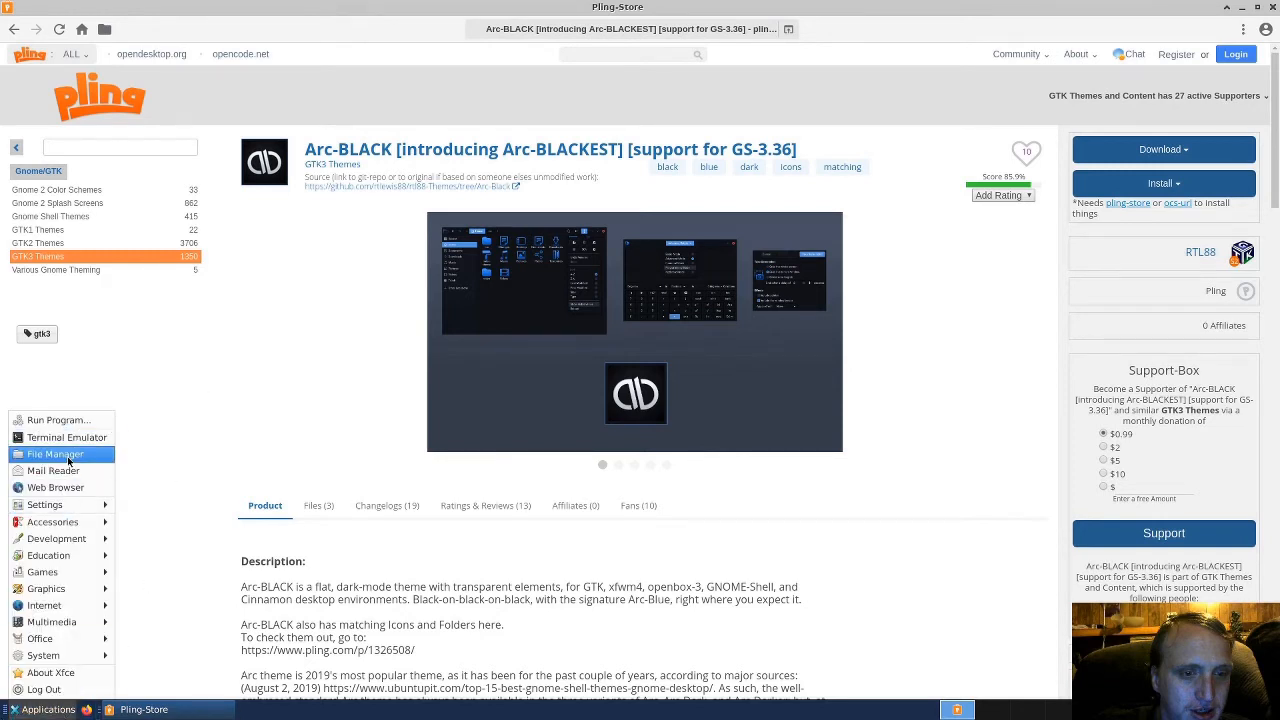
mouse_move(53, 508)
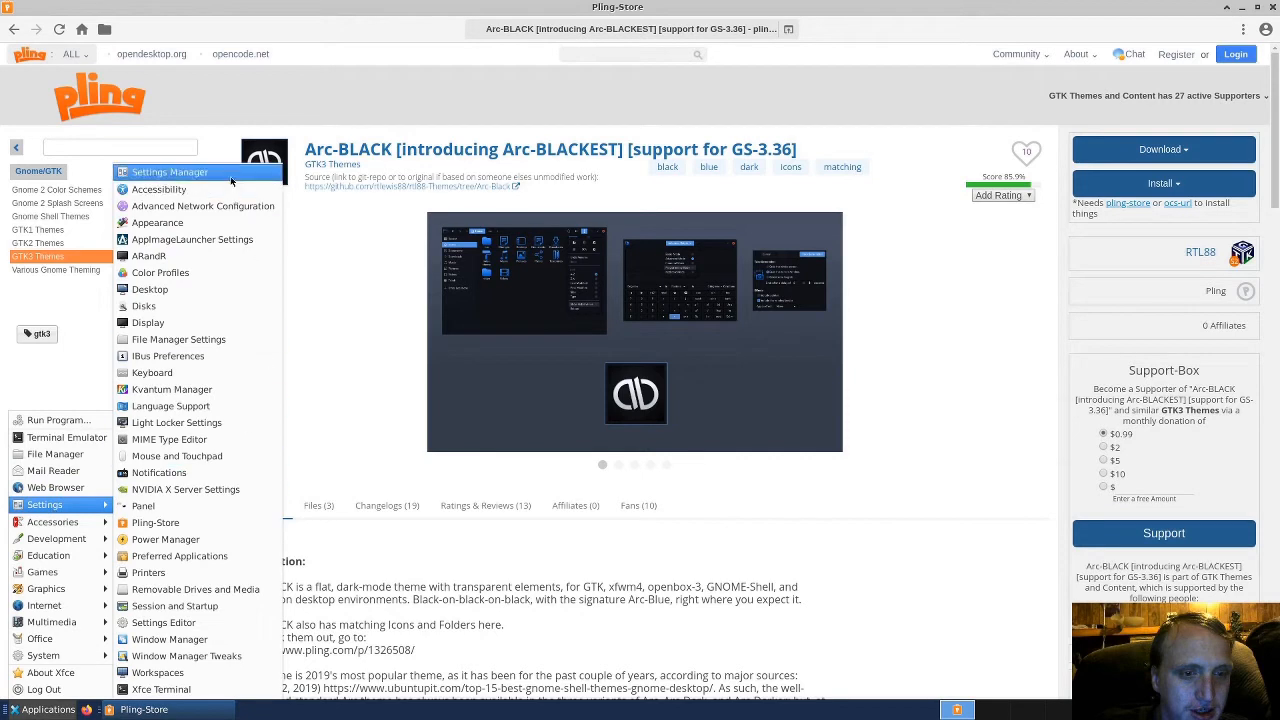
click(168, 172)
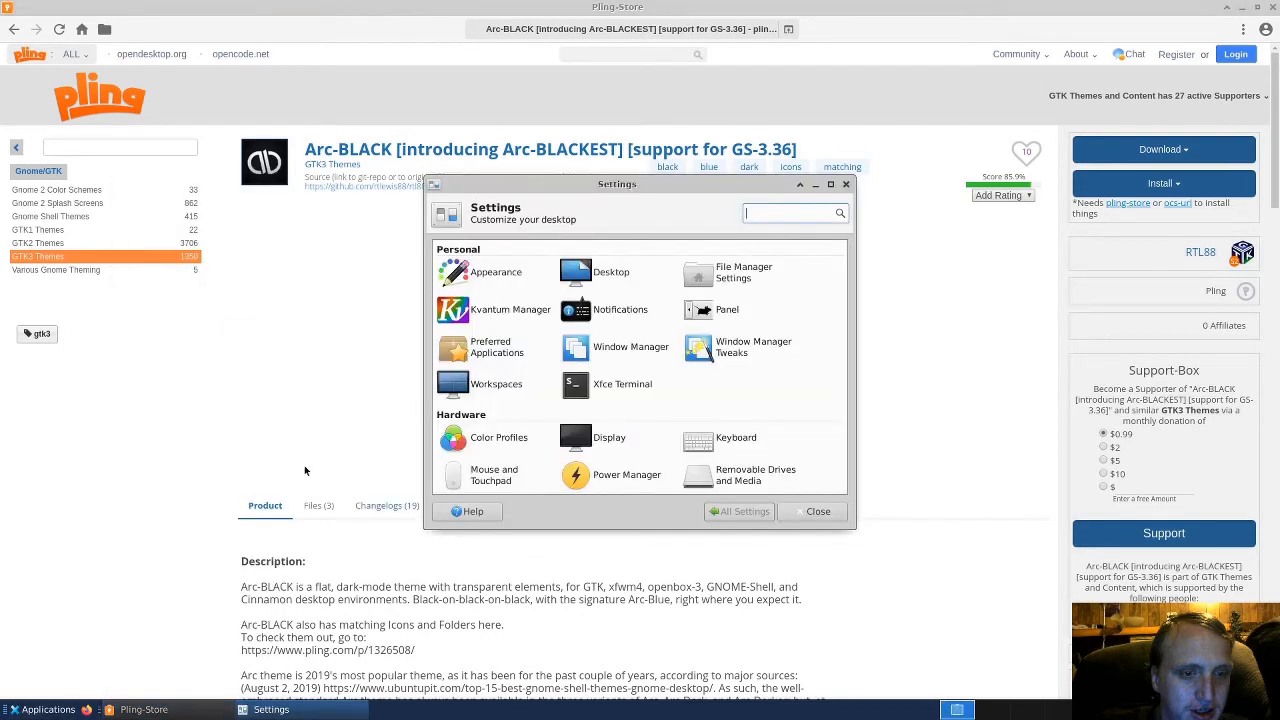
click(499, 283)
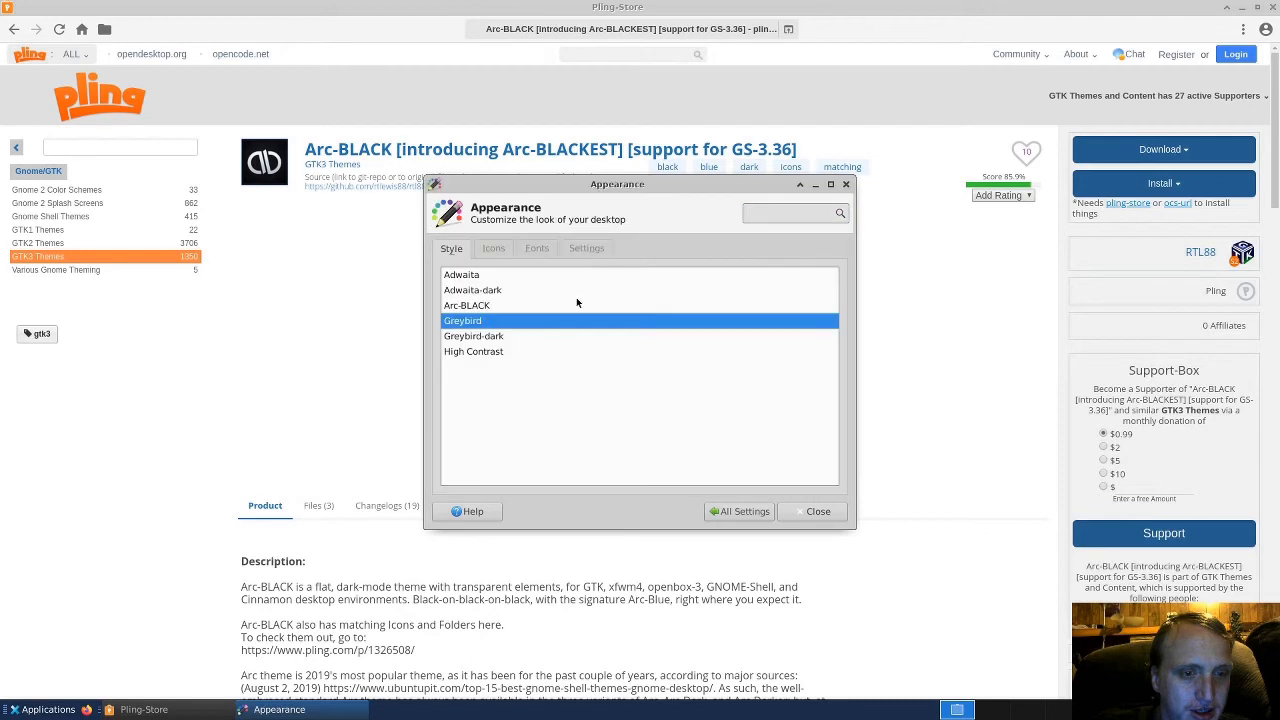
click(472, 305)
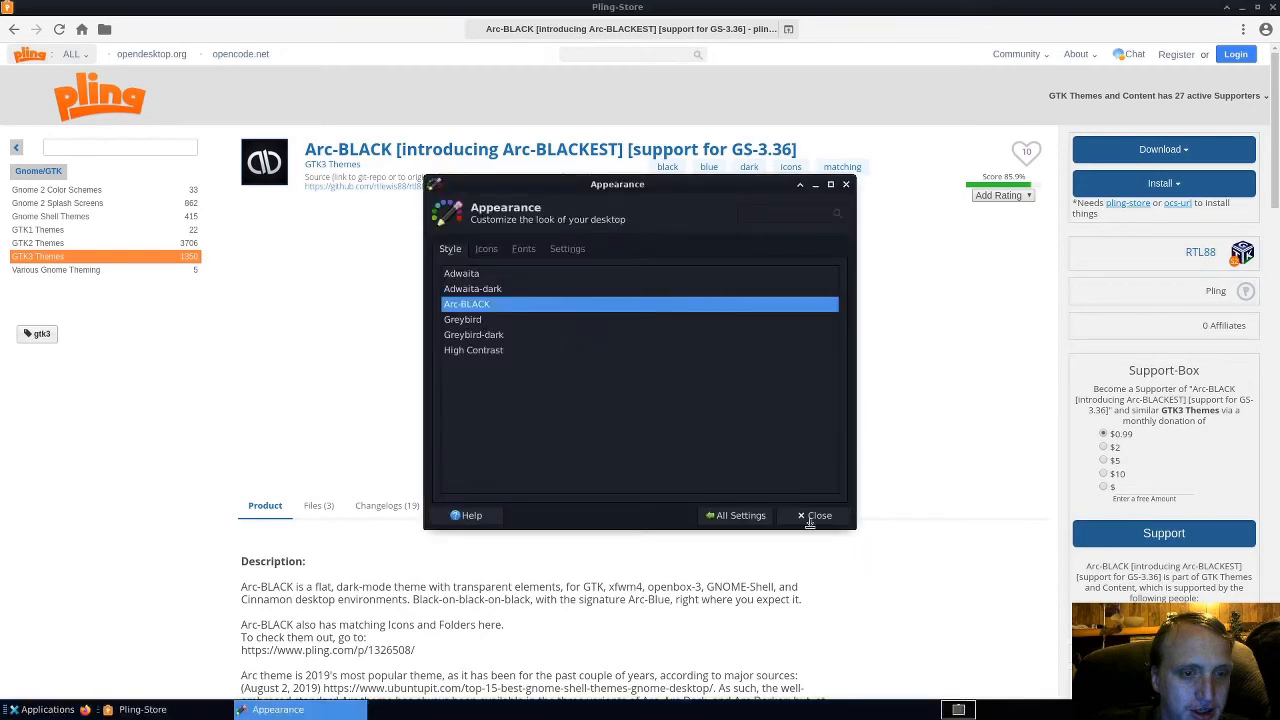
click(816, 516)
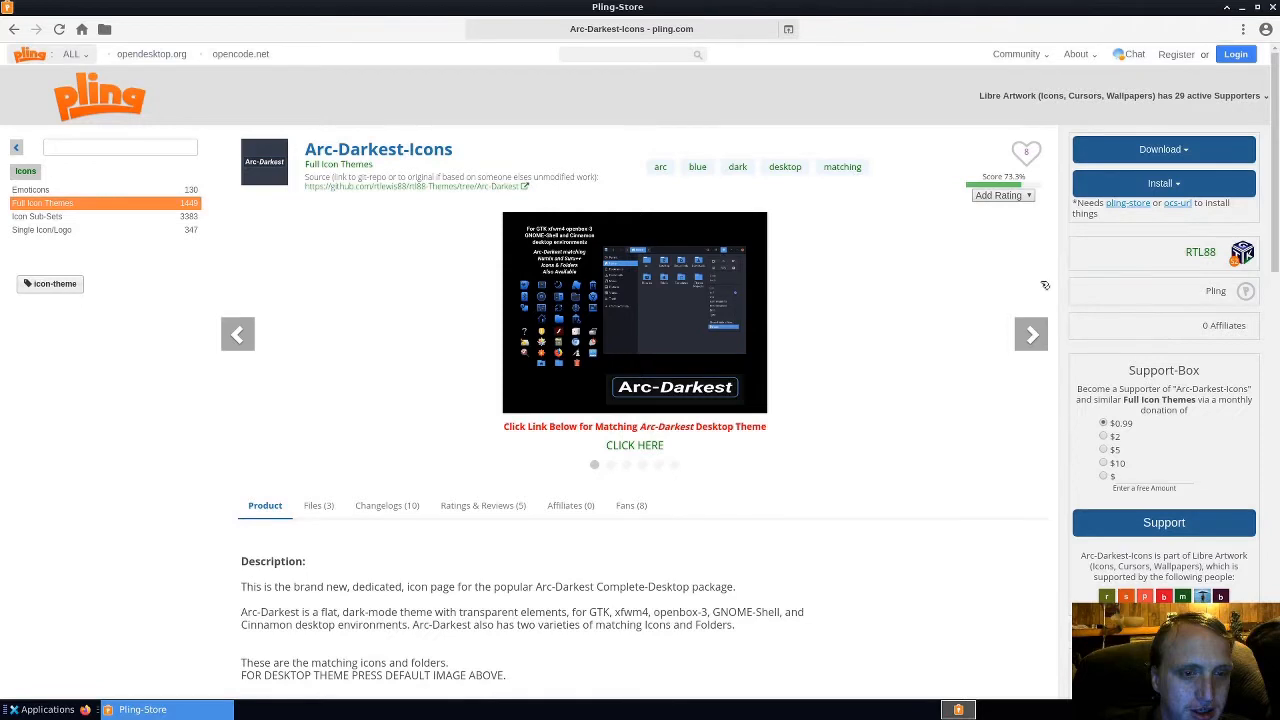
click(42, 709)
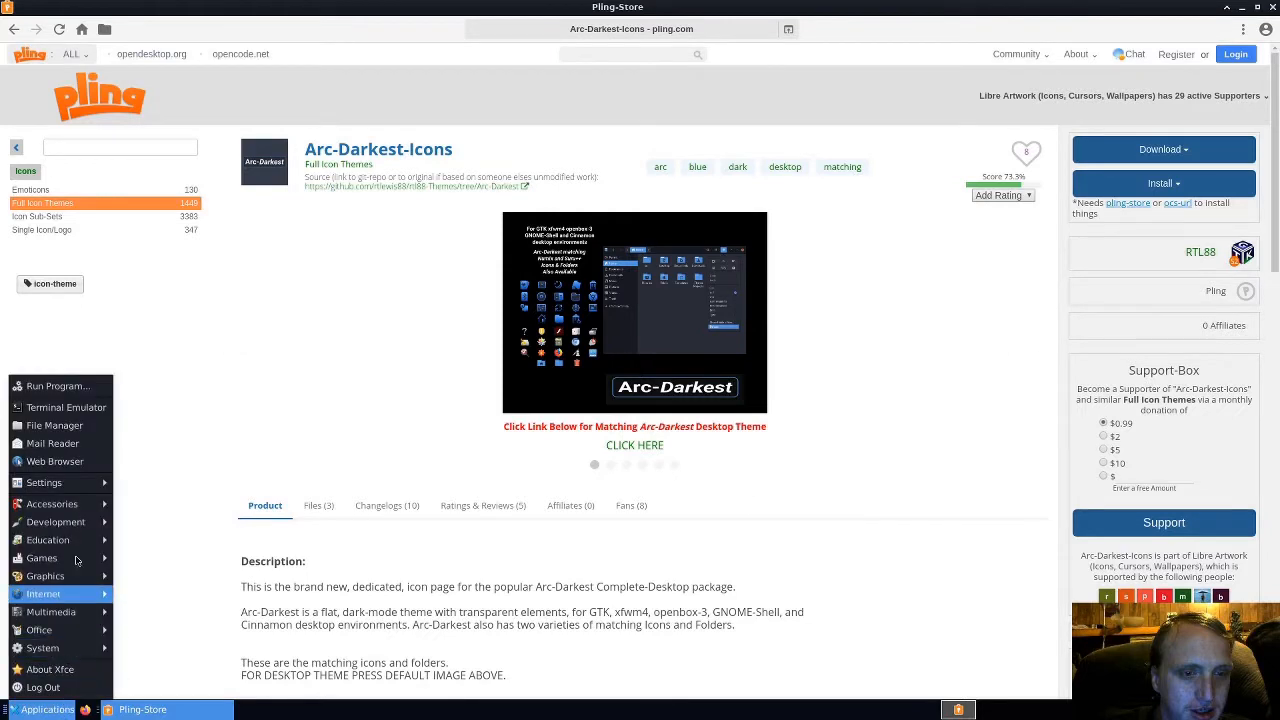
mouse_move(80, 509)
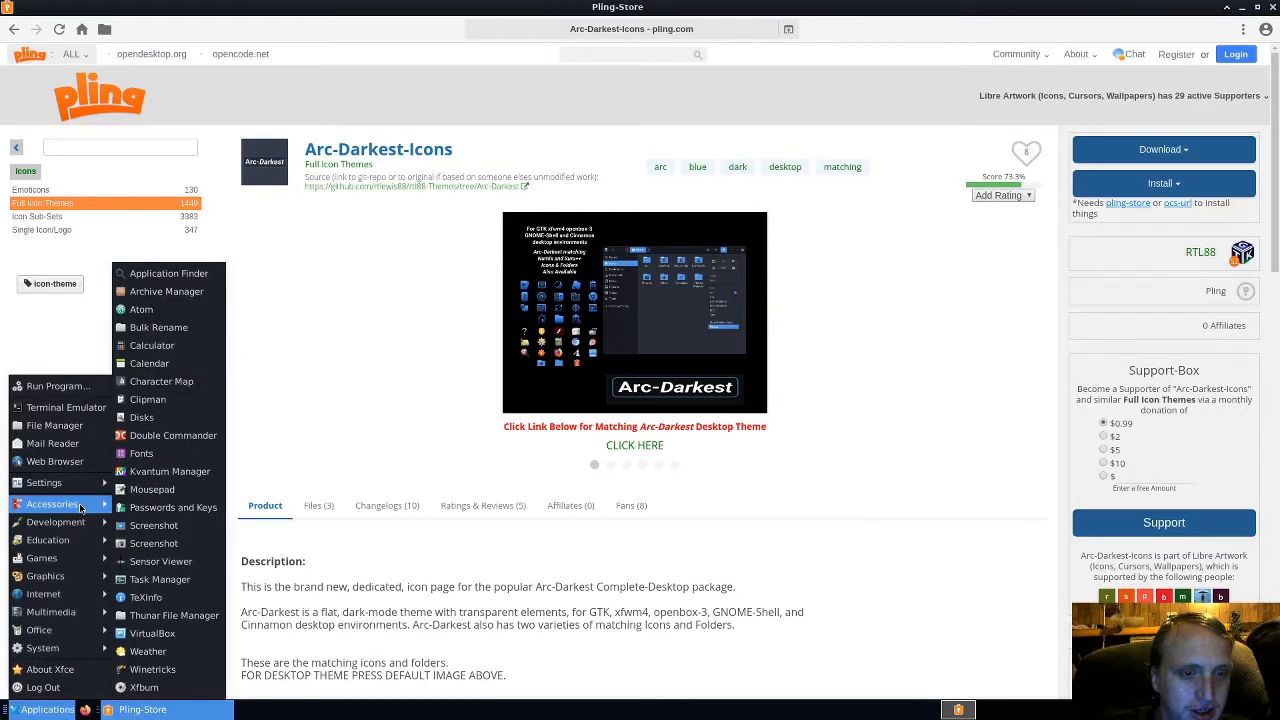
click(172, 280)
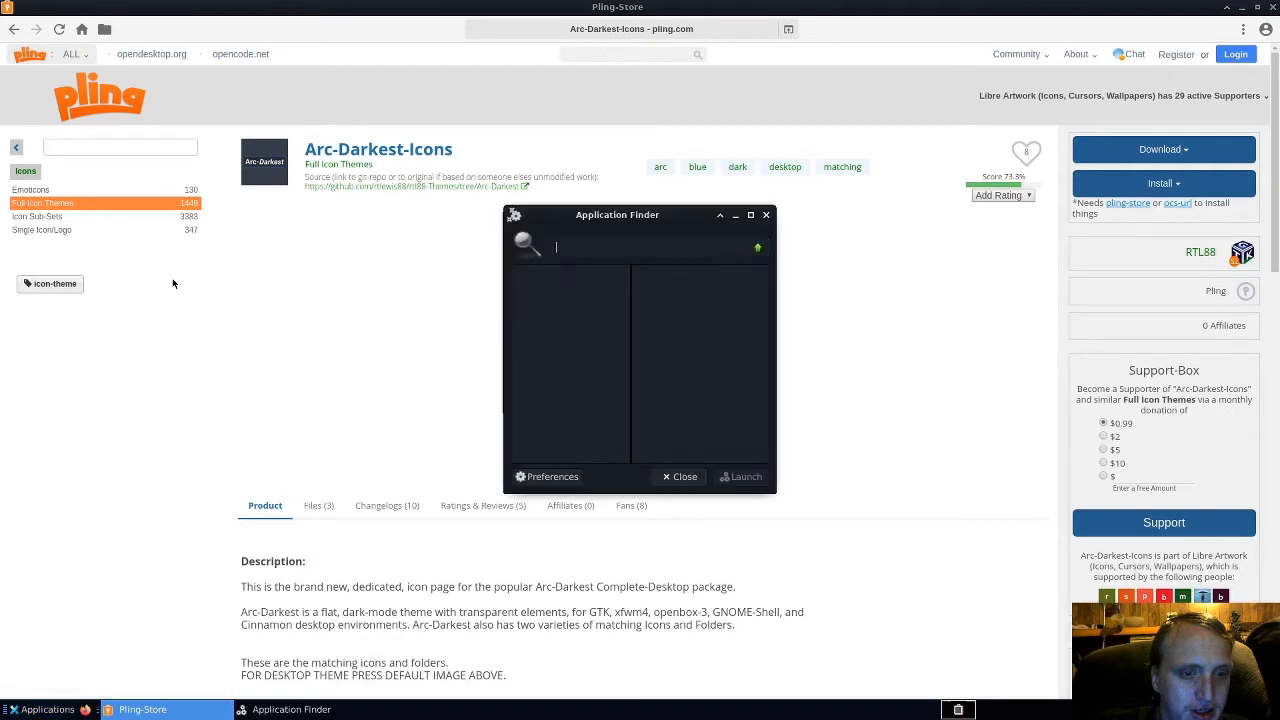
- Set the desktop's icon theme to Arc-Darkest-Numix in the Xfce appearance settings and close them
click(18, 710)
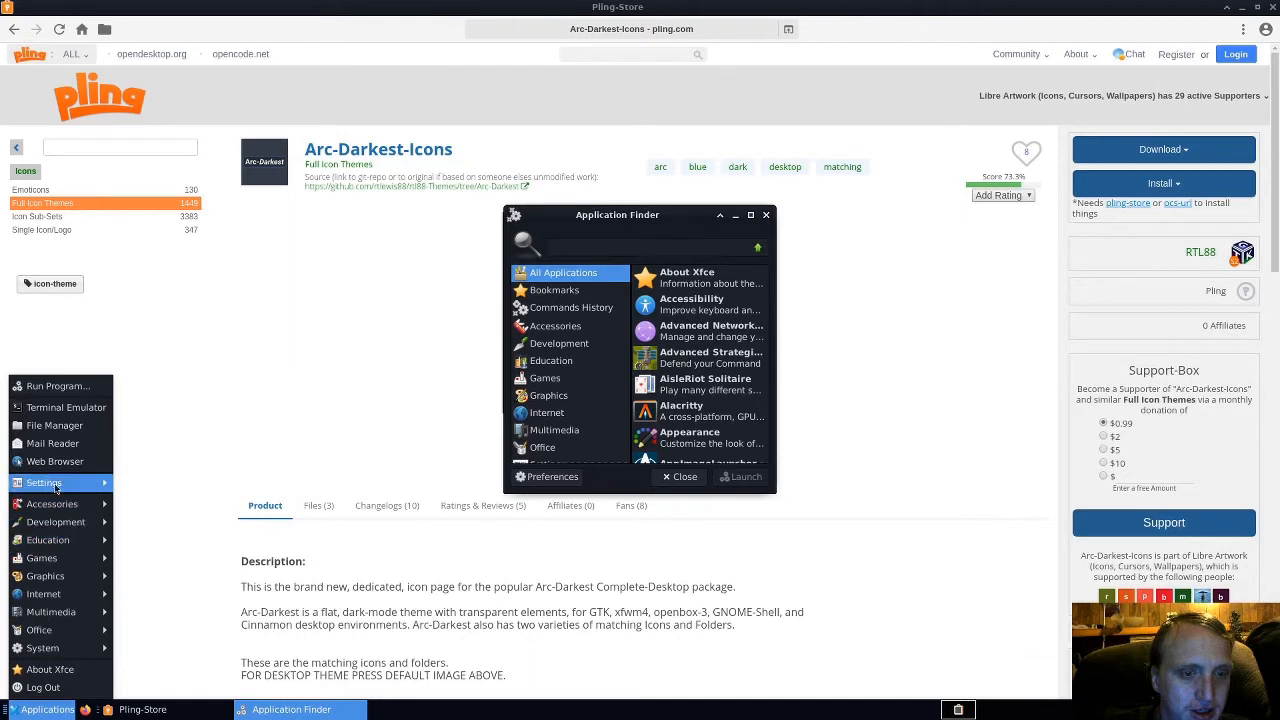
click(183, 126)
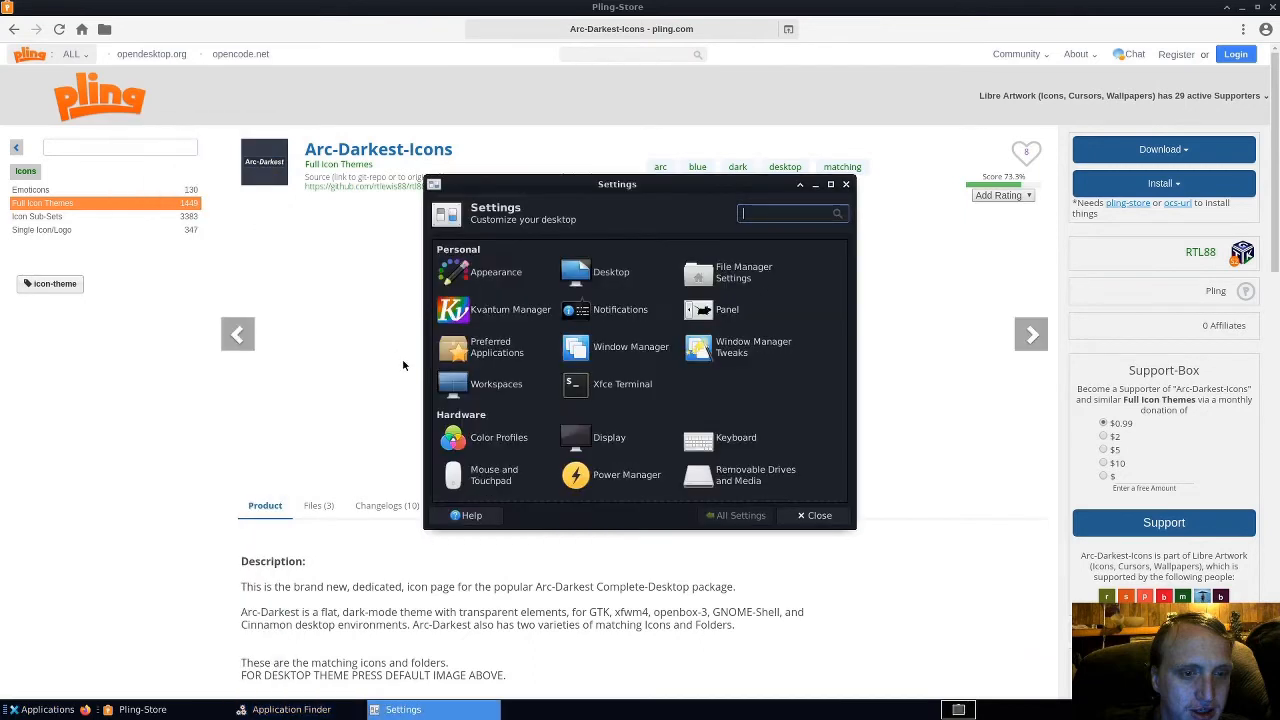
click(497, 272)
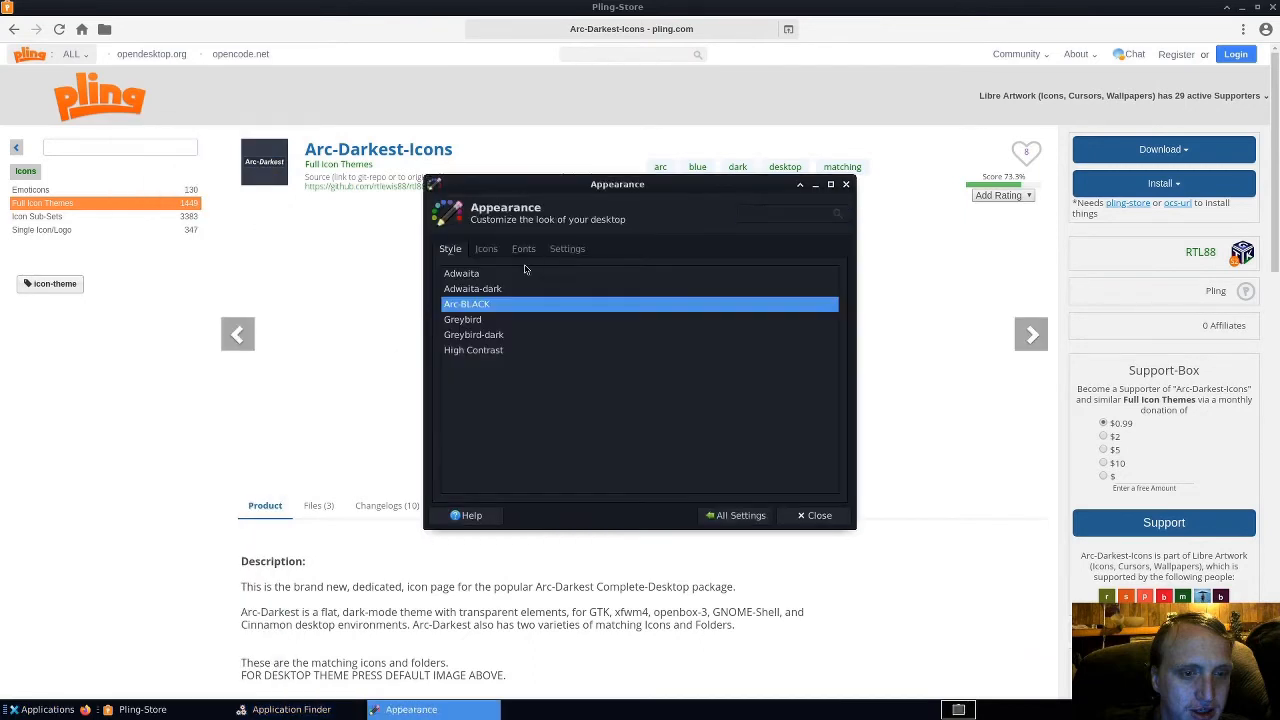
click(487, 252)
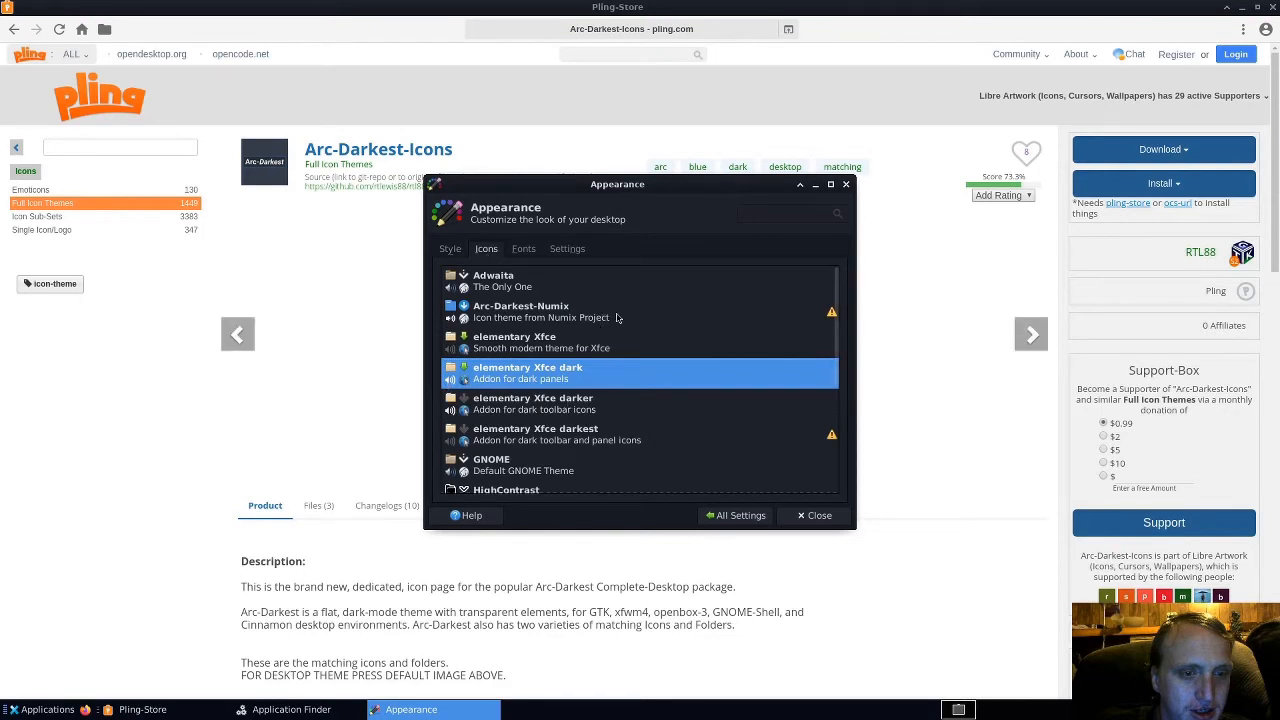
click(560, 312)
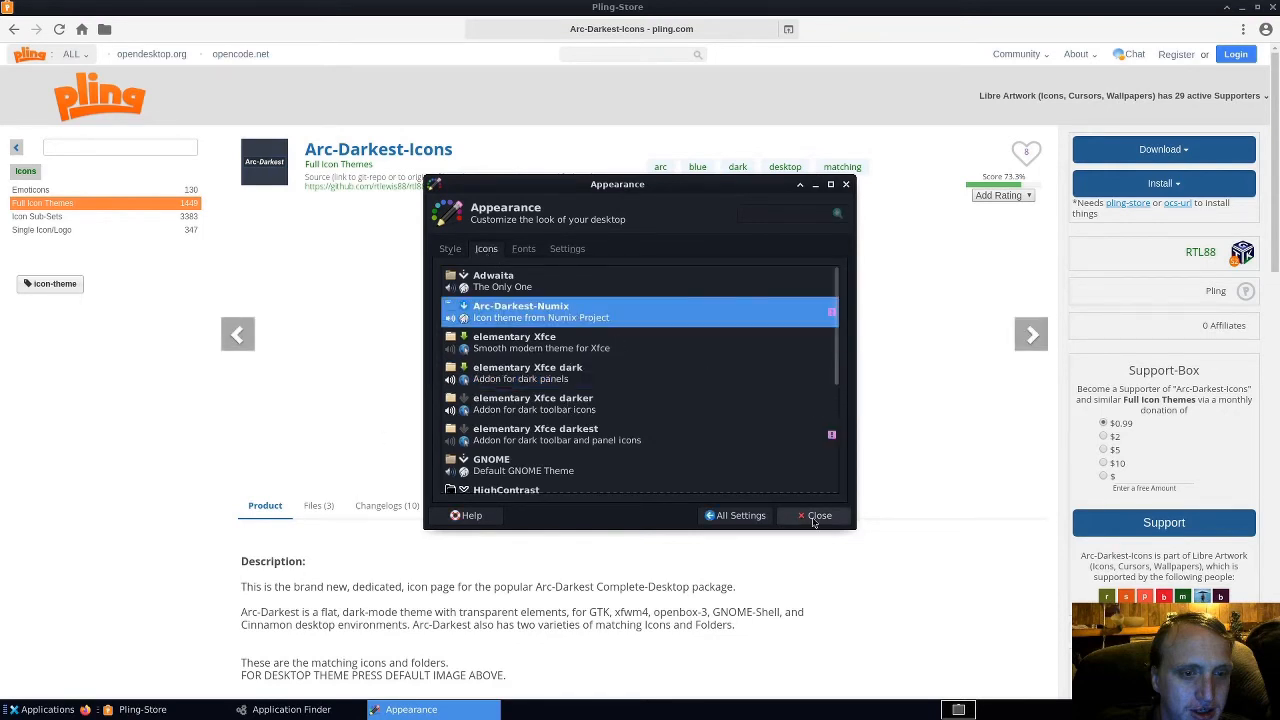
click(818, 515)
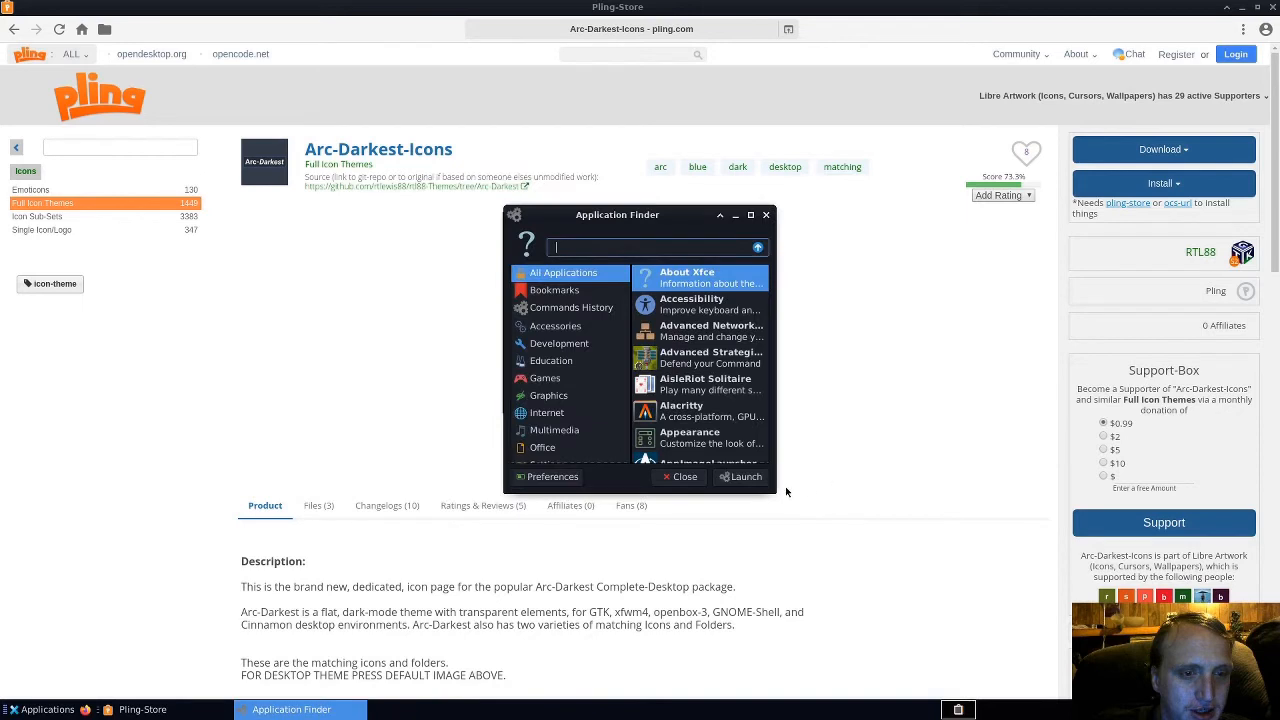
- Close Application Finder and Pling-Store
click(765, 215)
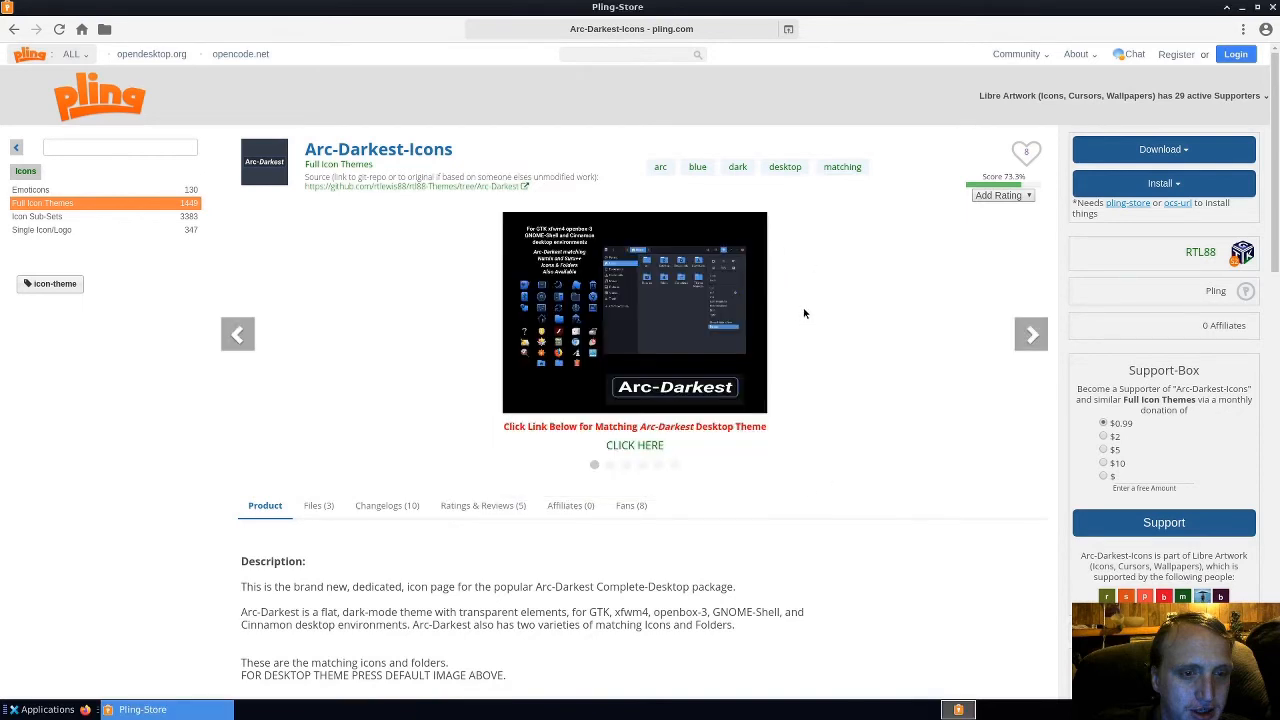
click(1276, 5)
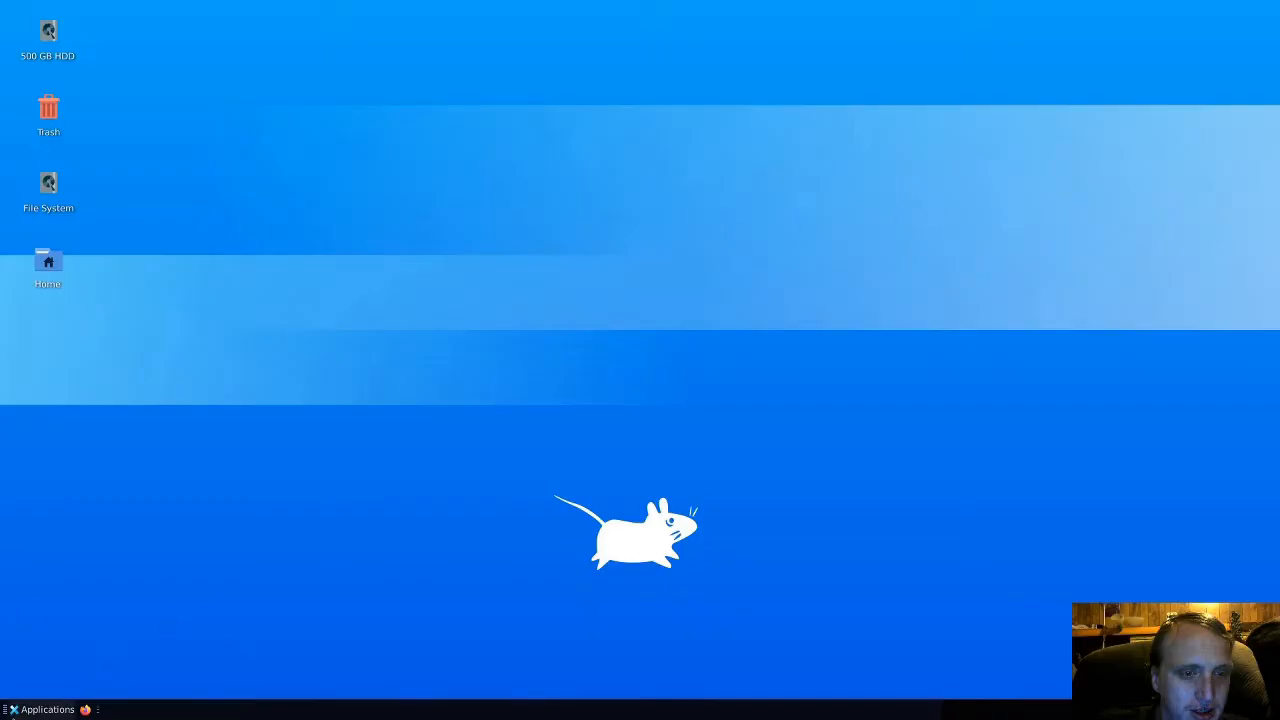
- Open the Xfce settings manager and look over its Personal, Hardware, System and Other categories
click(36, 712)
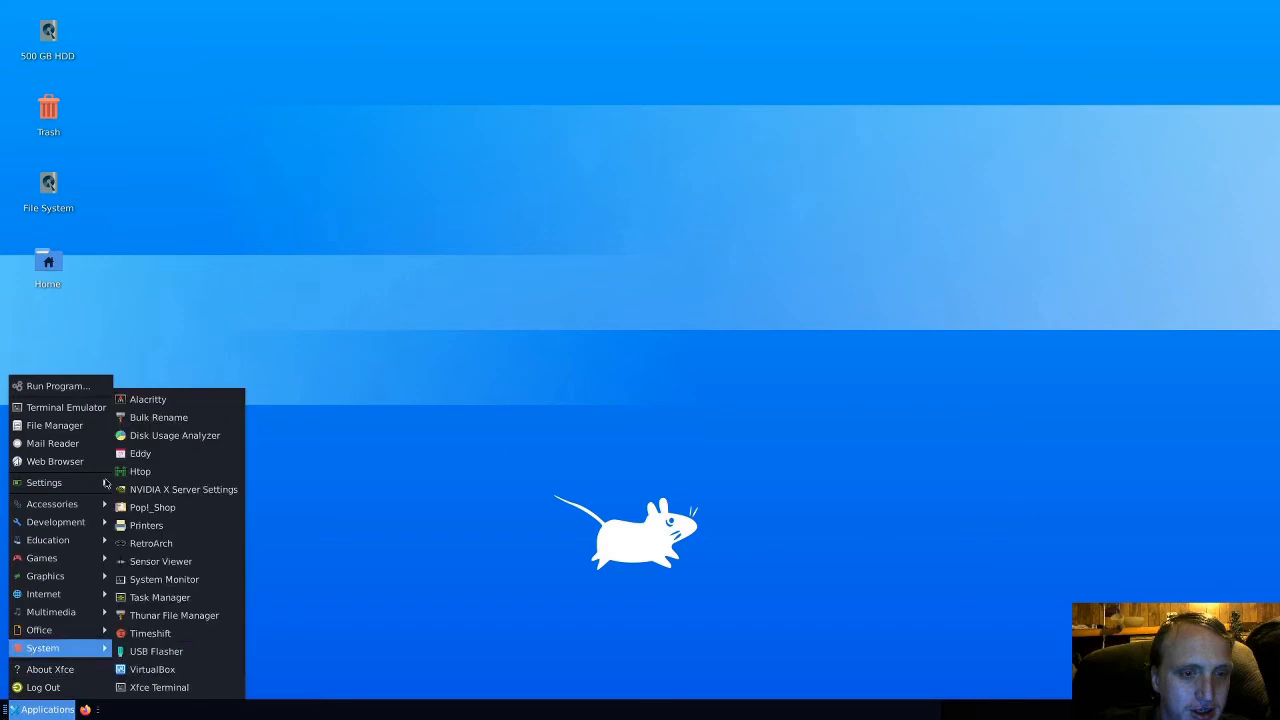
mouse_move(63, 509)
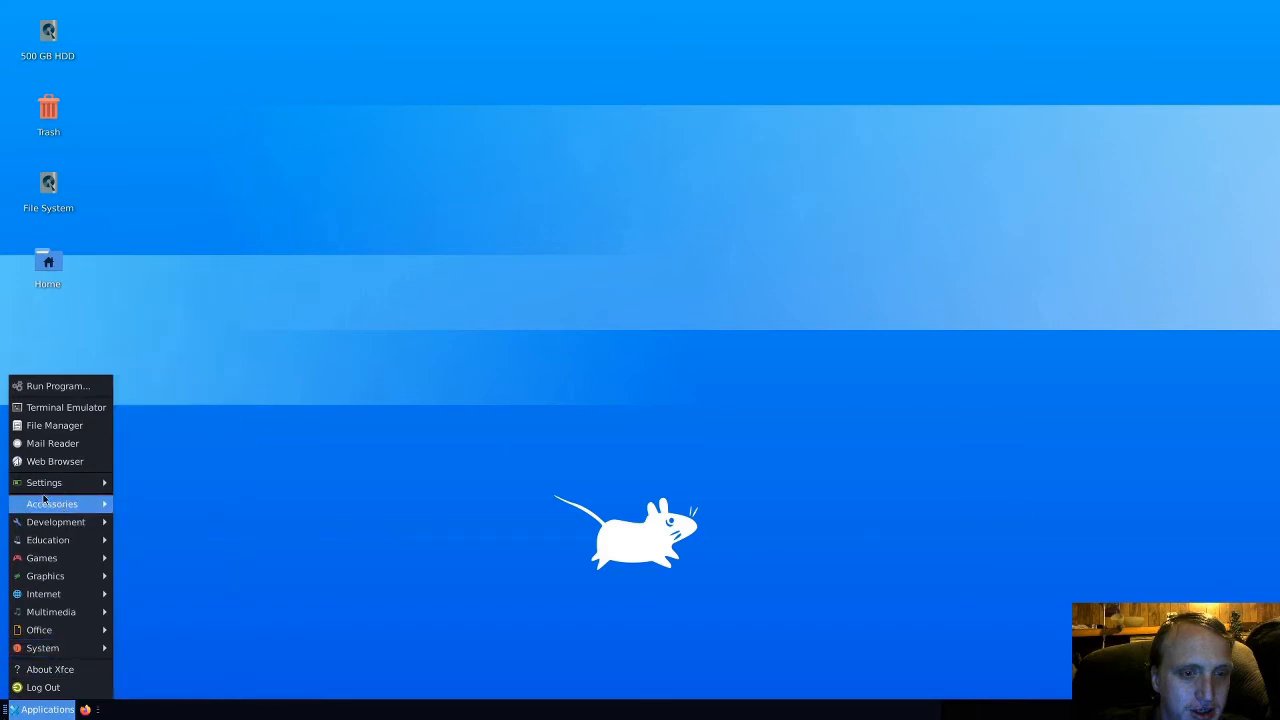
mouse_move(80, 483)
click(178, 134)
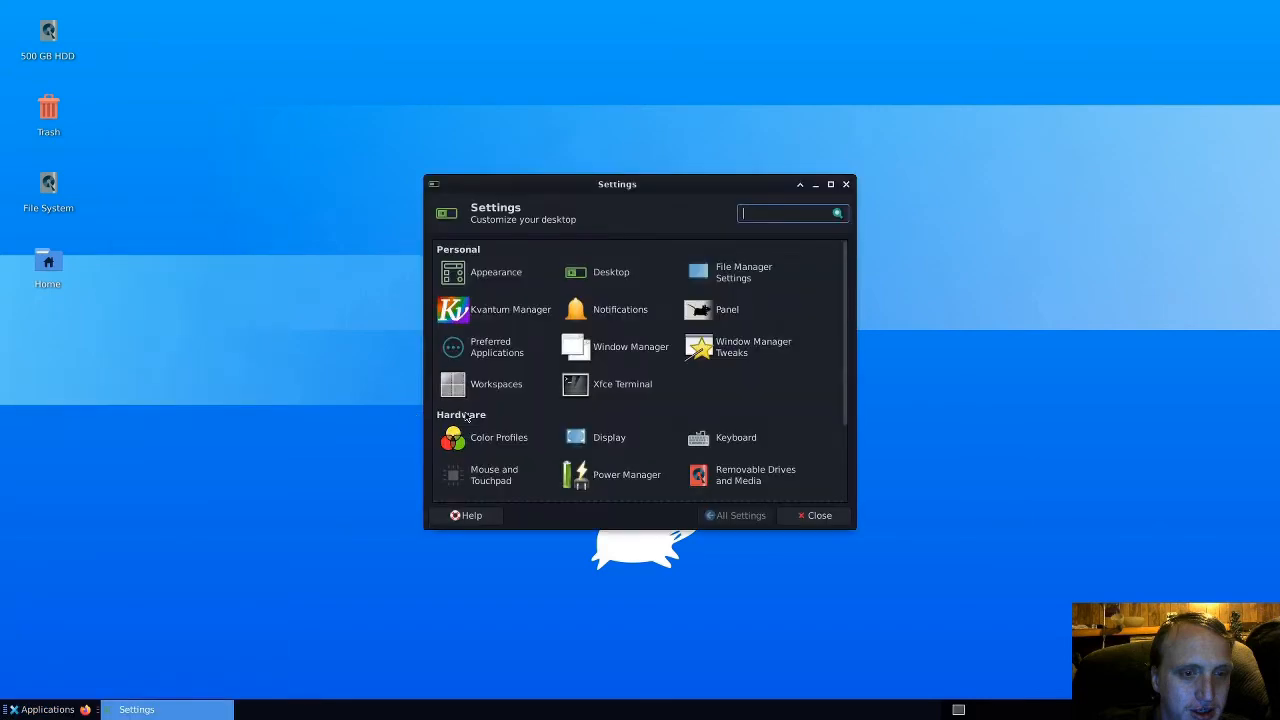
scroll(508, 405, down, 3)
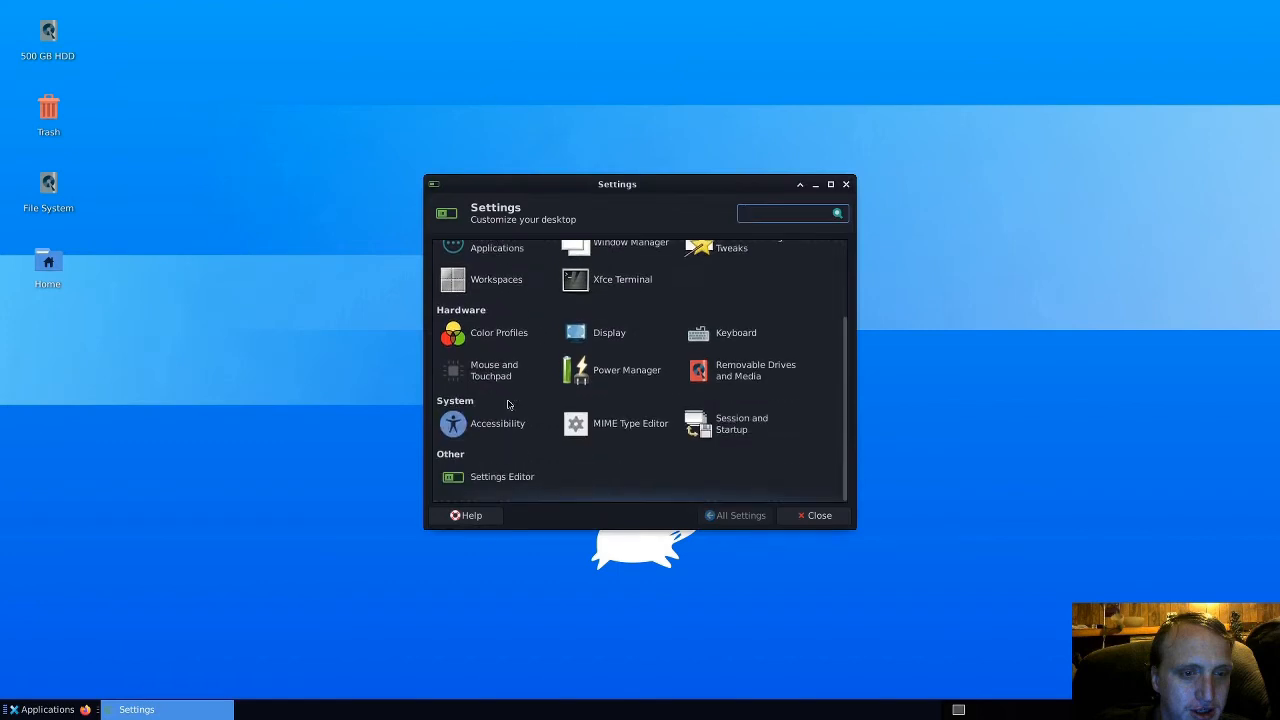
scroll(508, 405, up, 3)
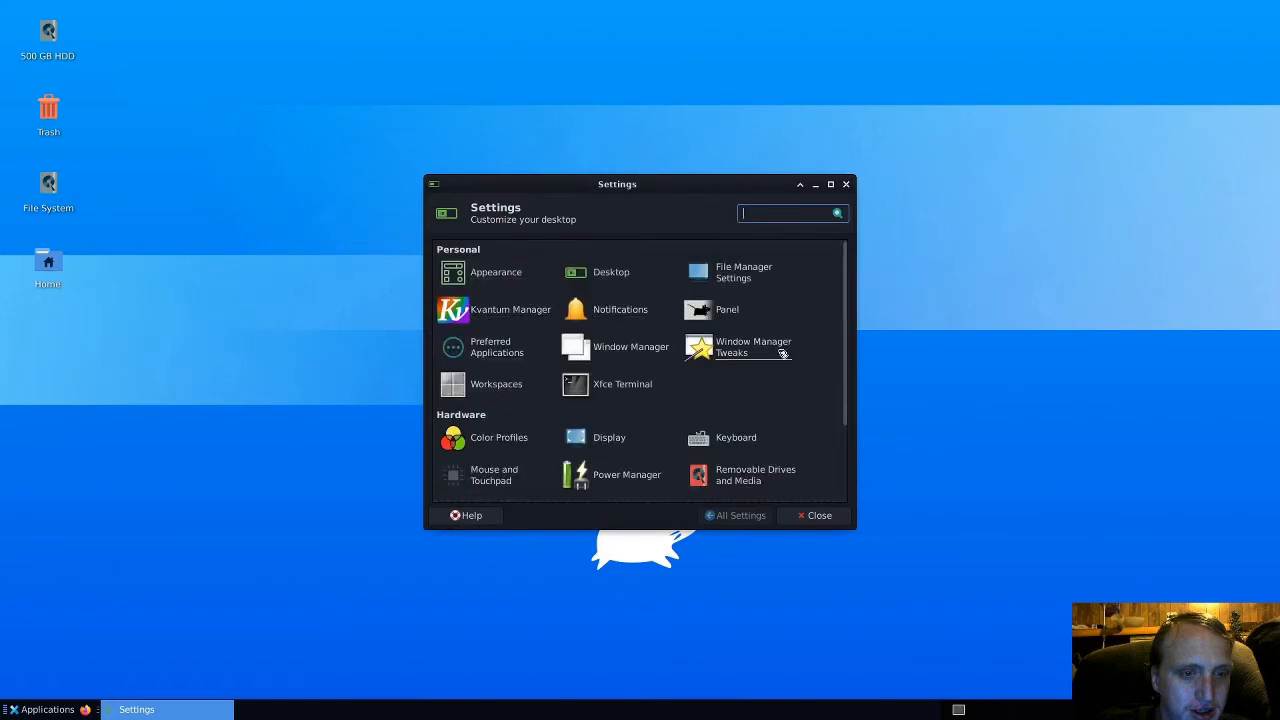
scroll(787, 378, down, 3)
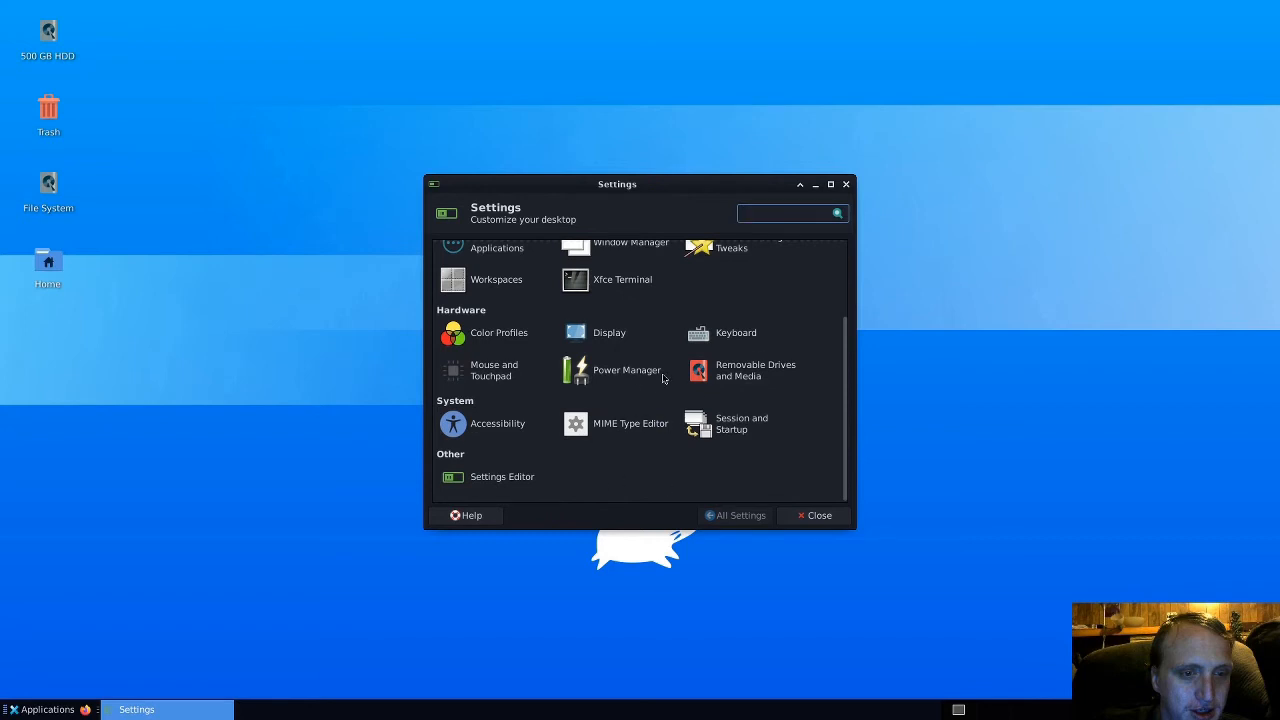
scroll(762, 399, up, 3)
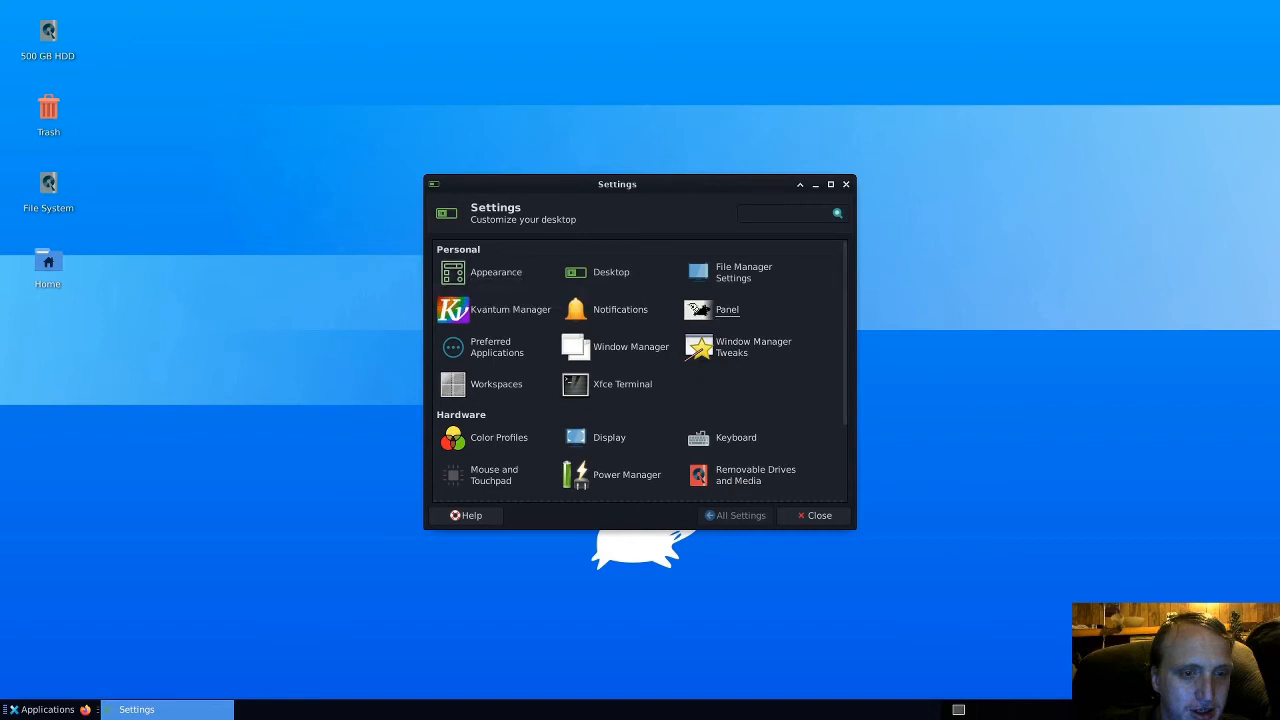
- Review the appearance options for fonts, toolbar style and desktop style, and return to the settings overview
click(493, 271)
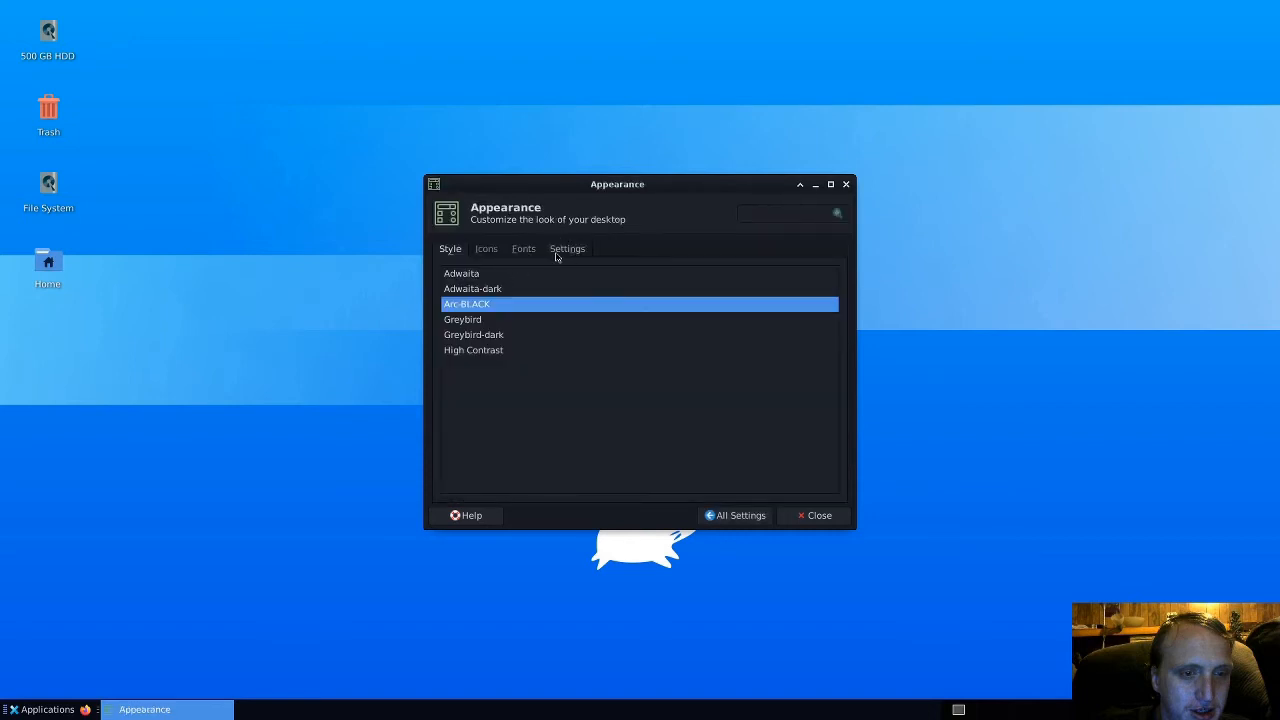
click(557, 255)
click(536, 255)
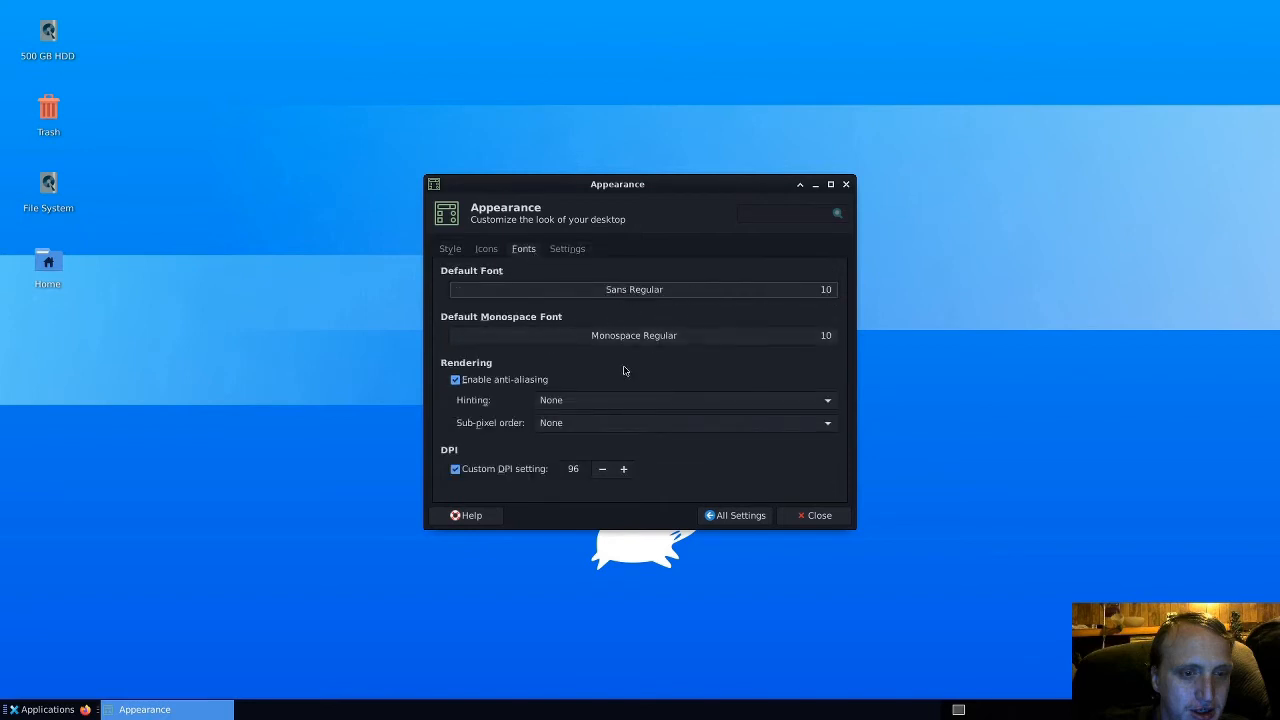
click(565, 252)
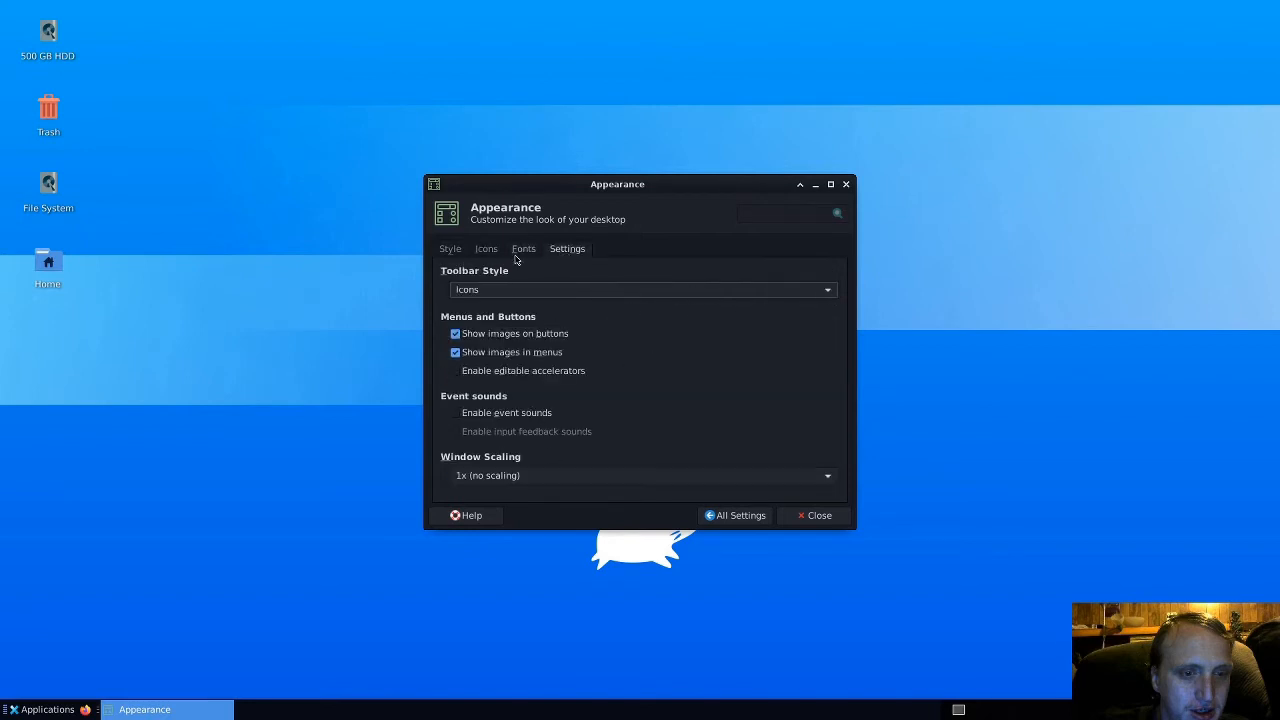
click(820, 288)
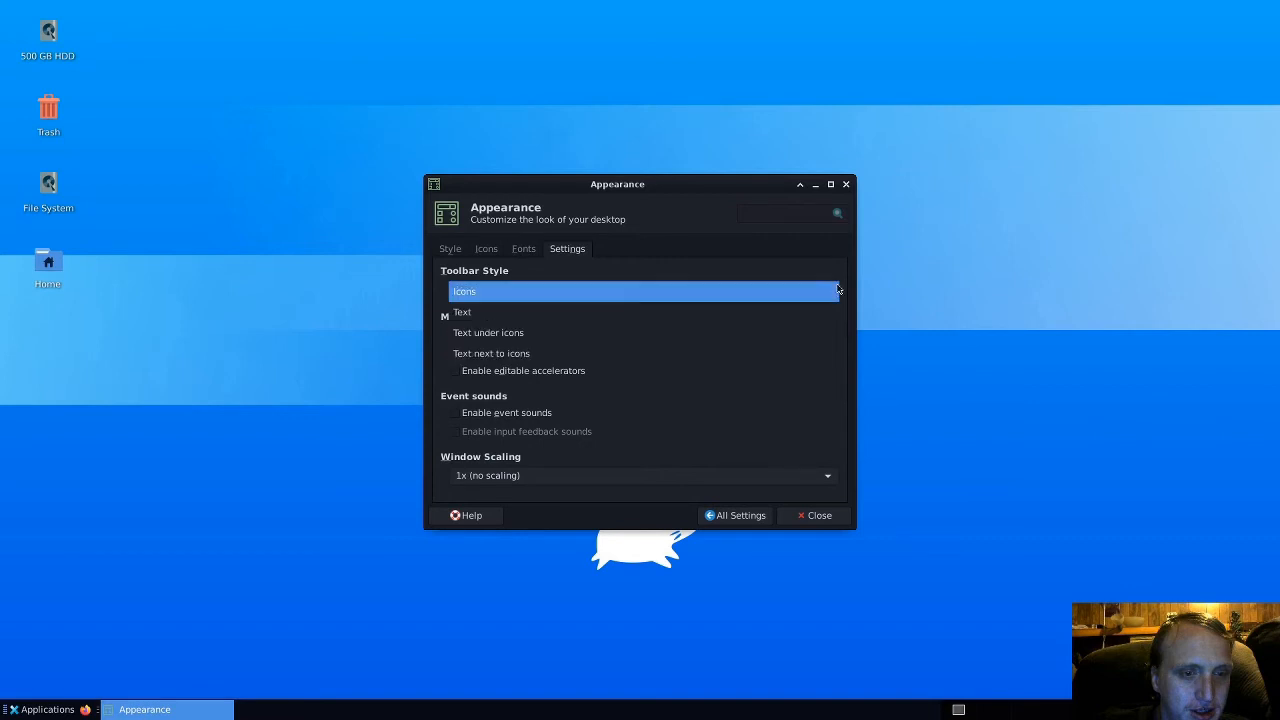
click(838, 290)
click(463, 251)
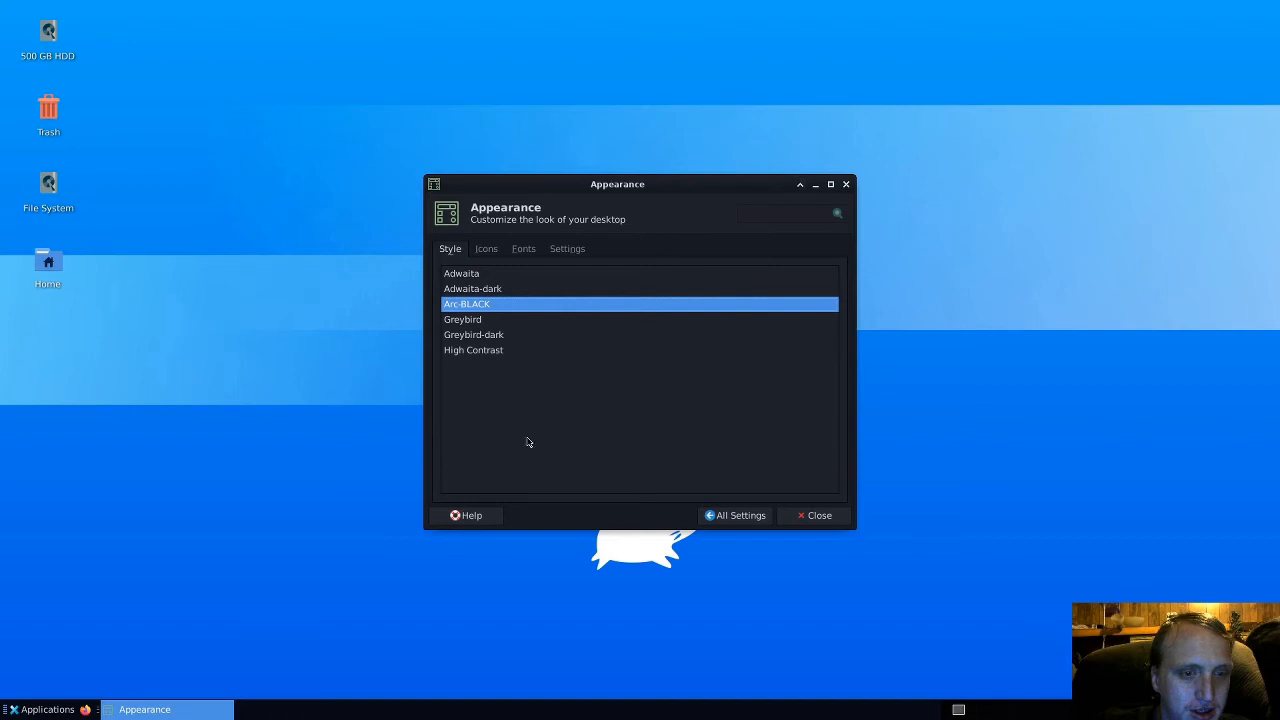
click(735, 515)
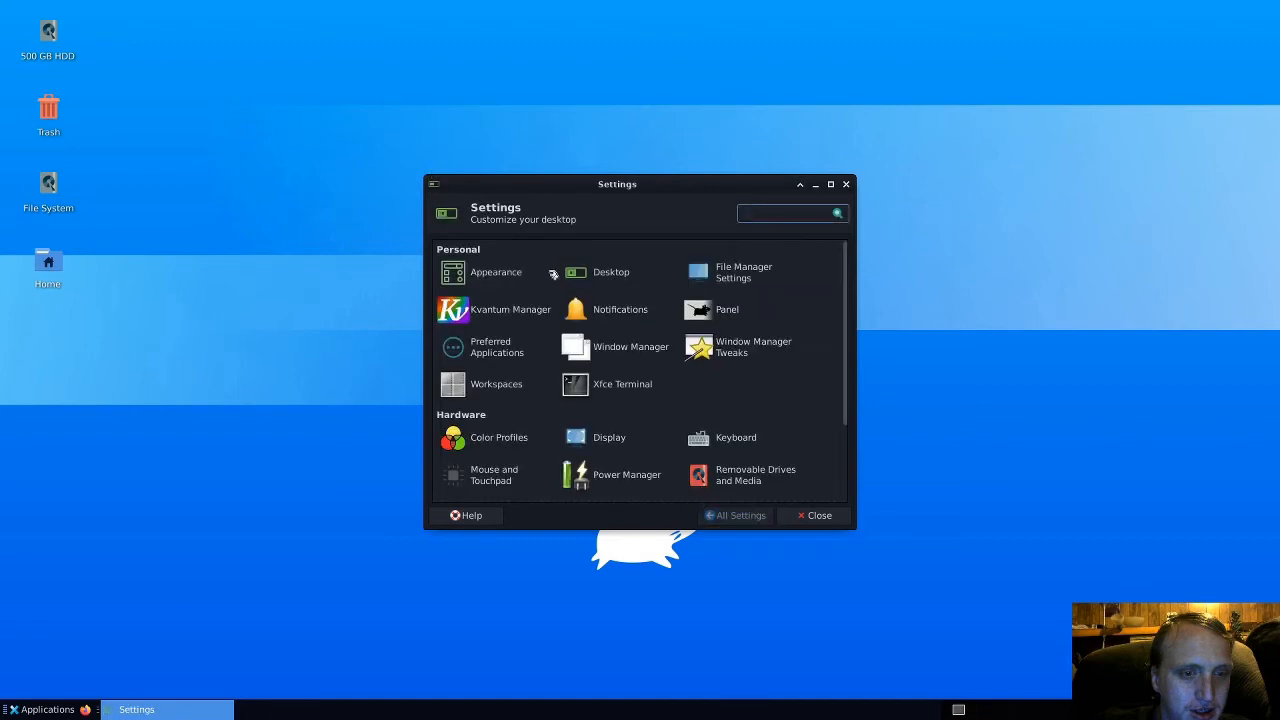
- Examine the active theme's configuration options in Kvantum Manager and close it
click(521, 316)
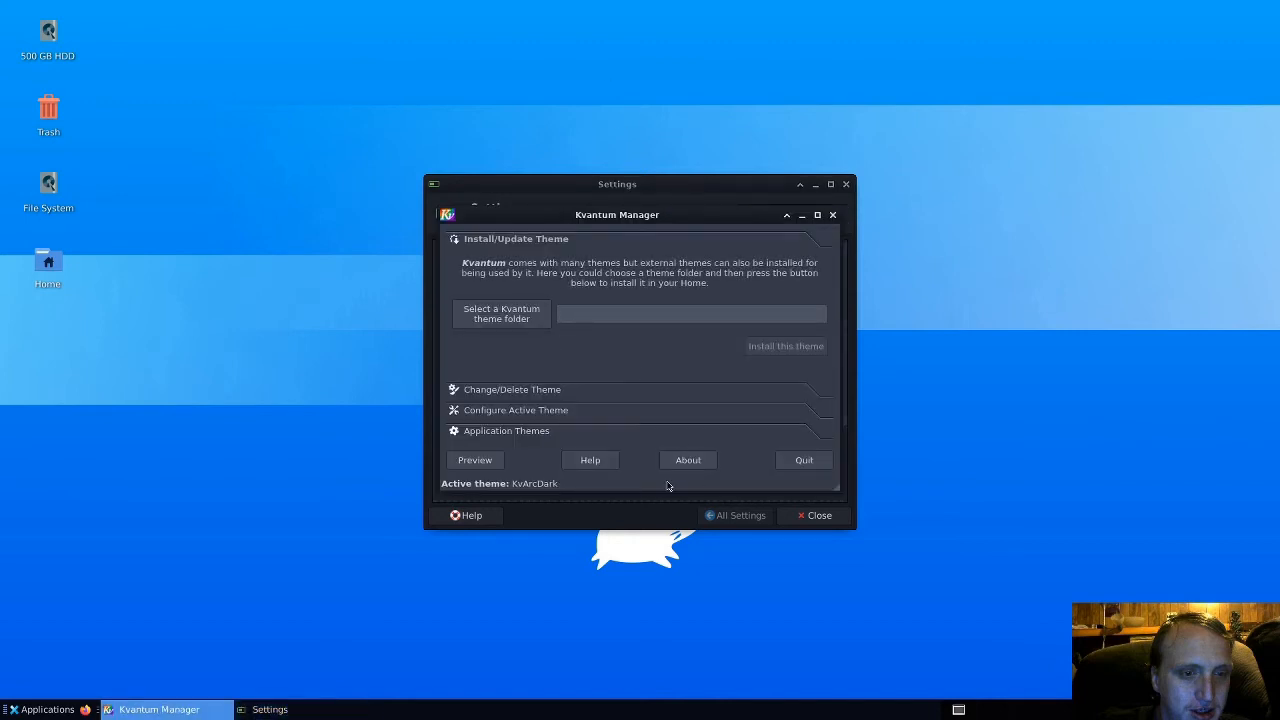
click(494, 410)
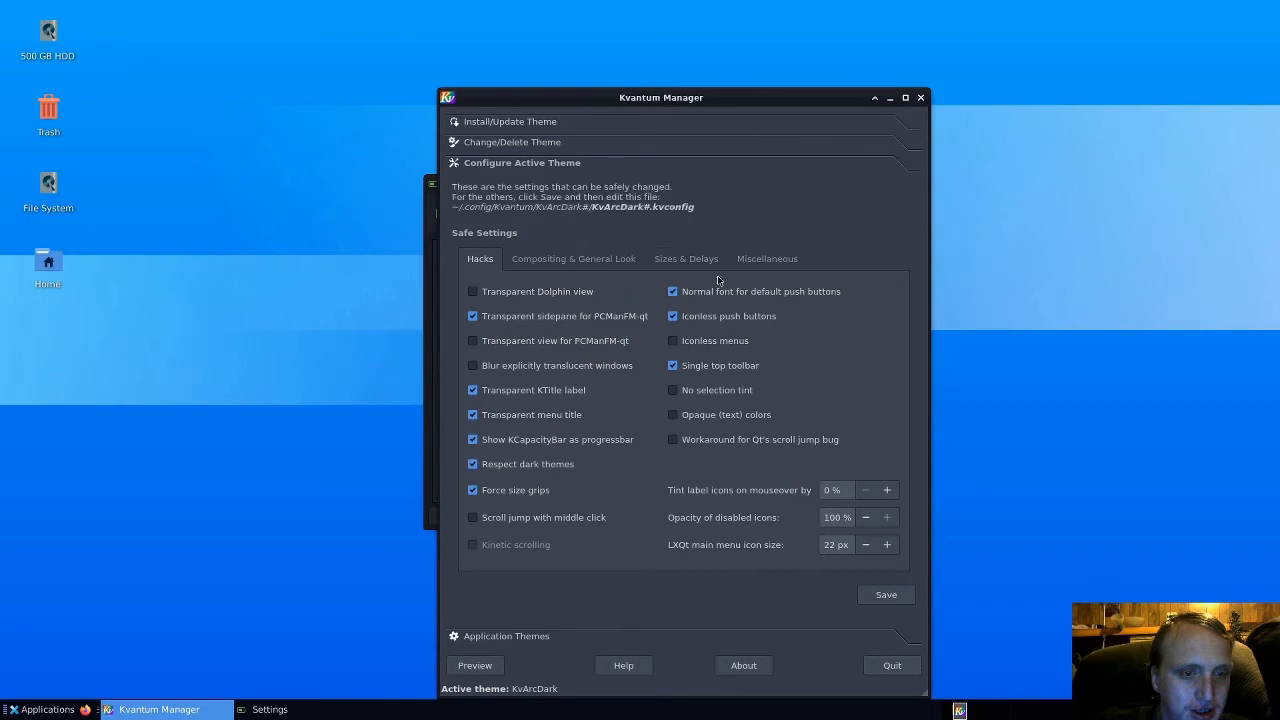
click(921, 98)
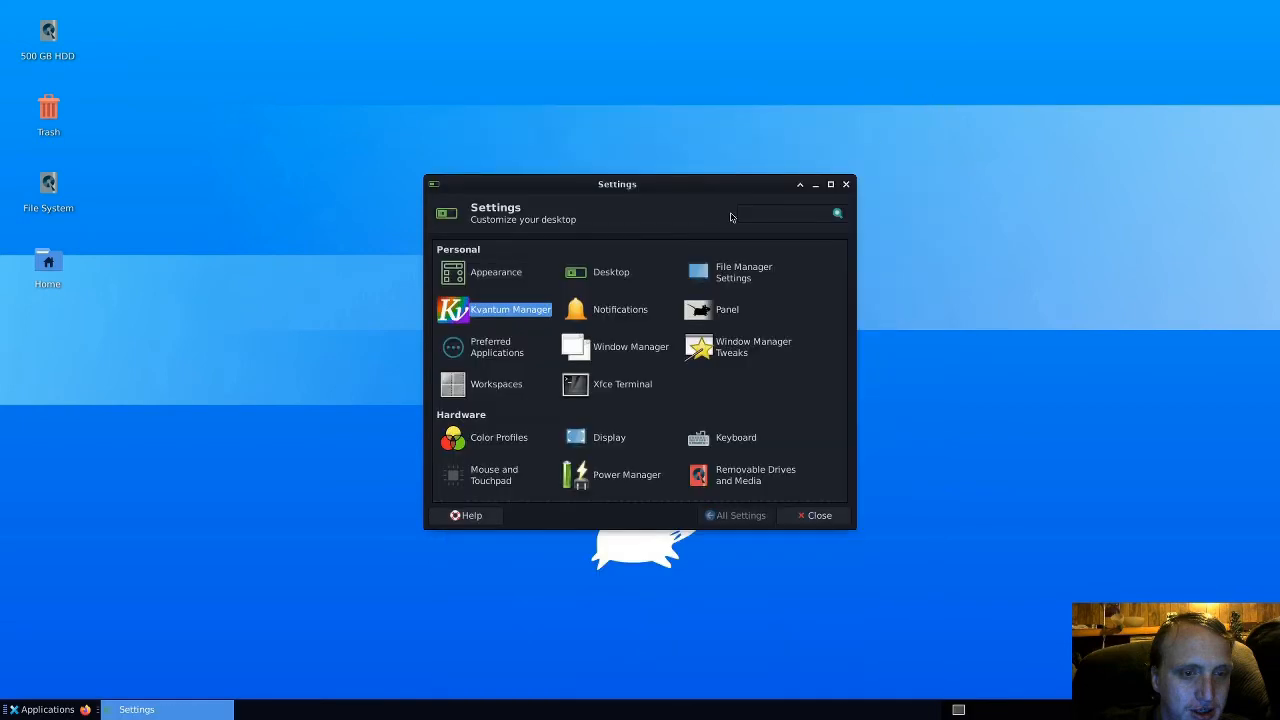
click(505, 311)
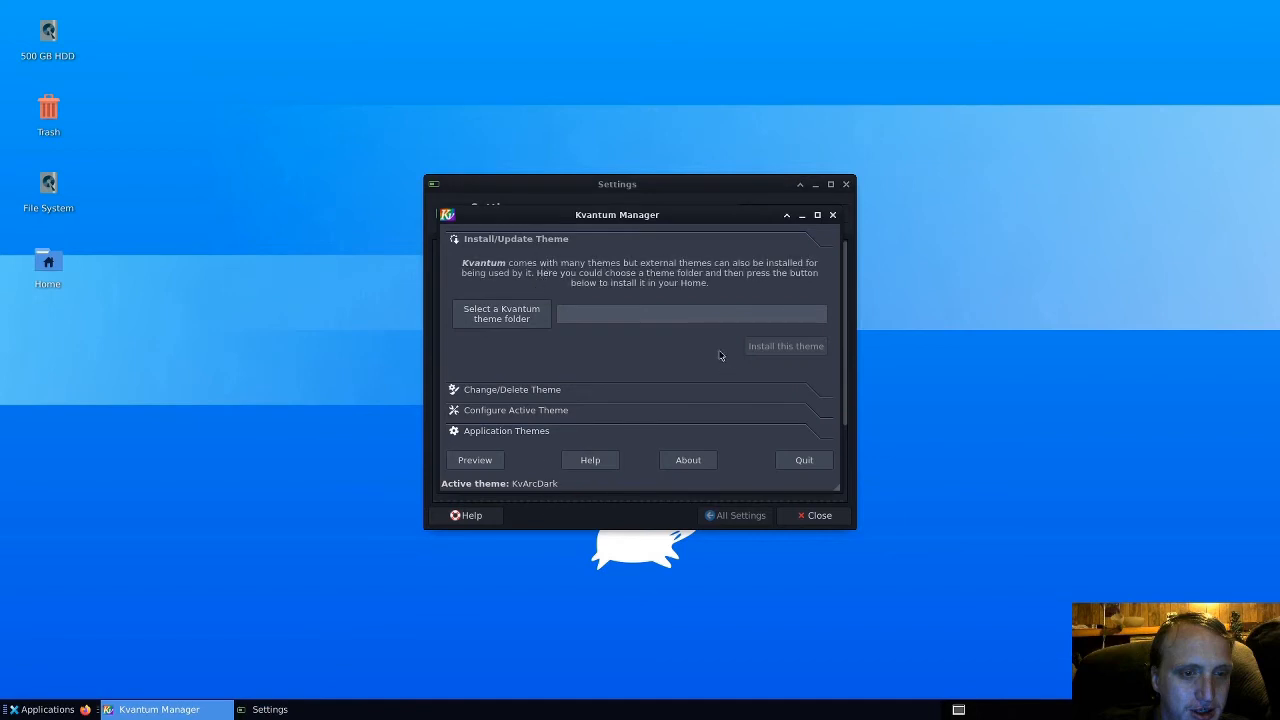
click(532, 410)
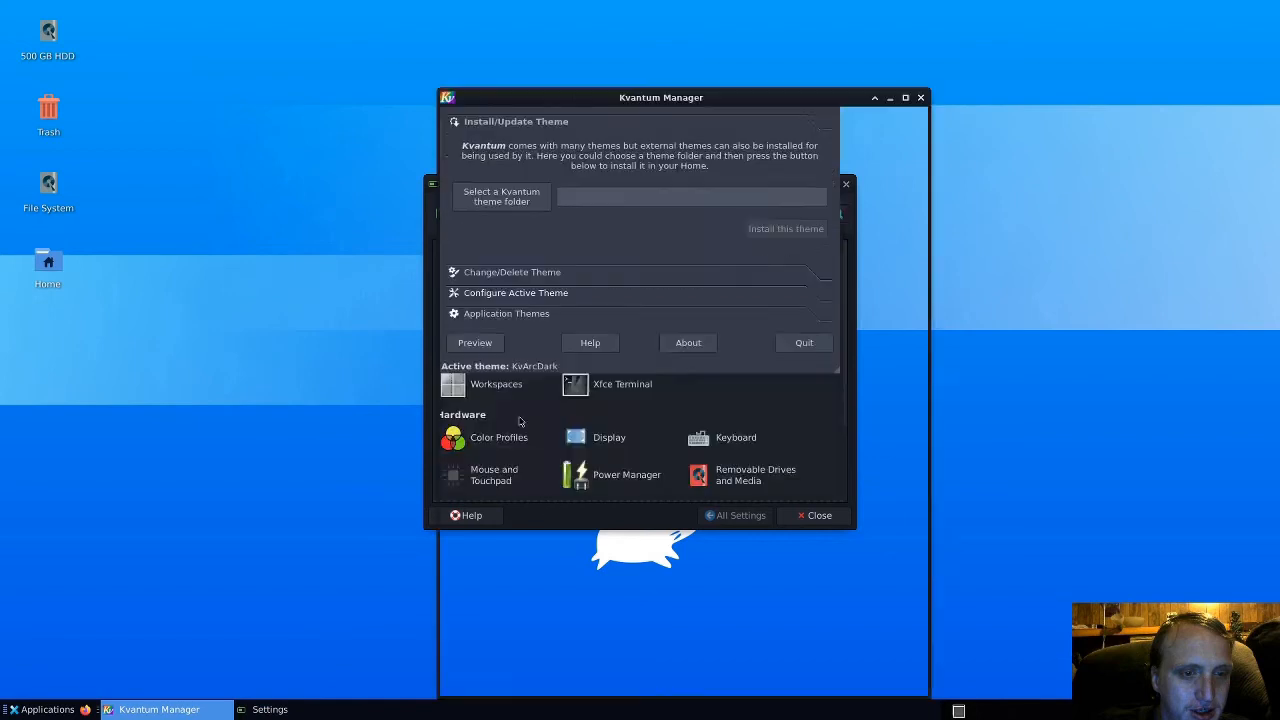
click(920, 98)
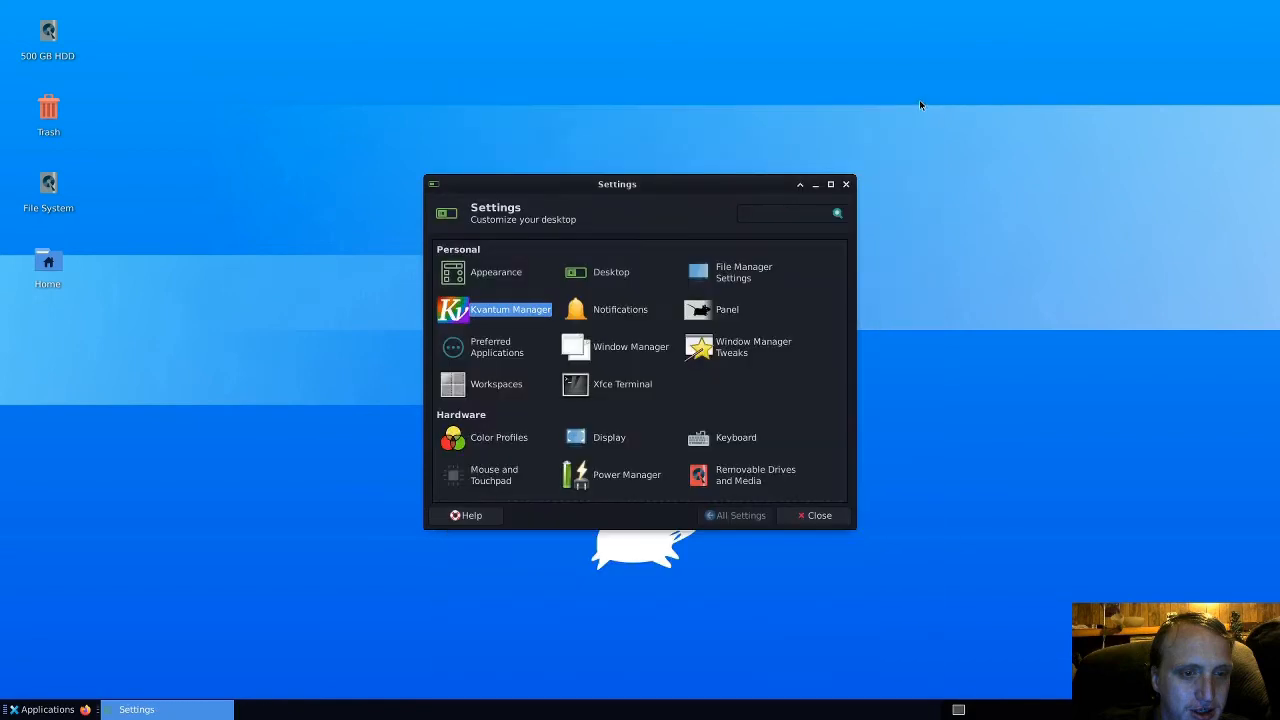
- Reopen Kvantum Manager, view the options for changing or deleting a theme, and quit it
click(530, 322)
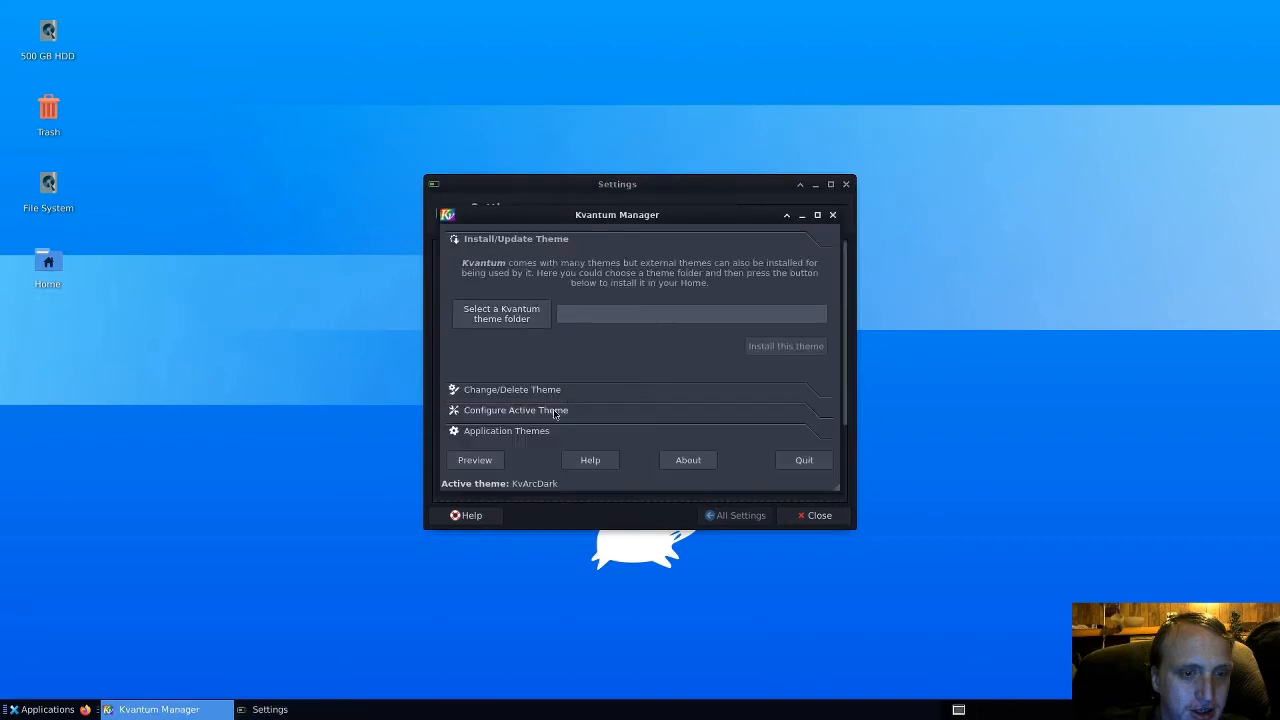
click(517, 395)
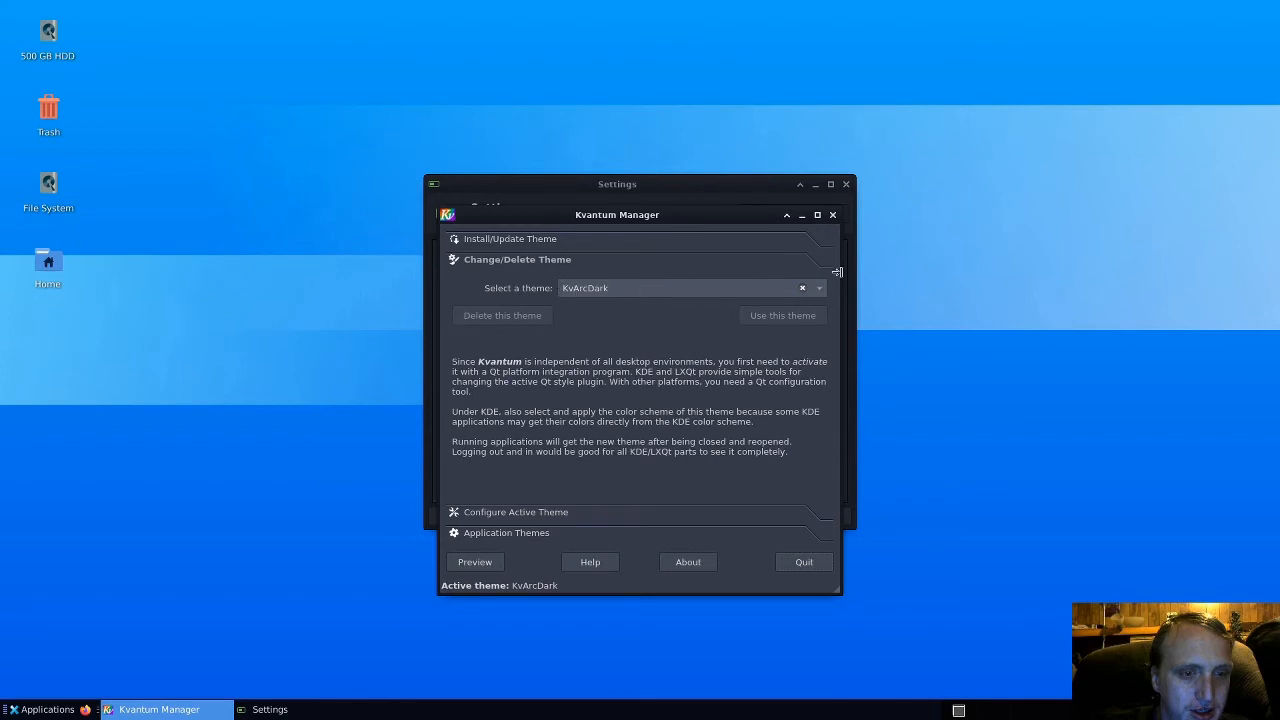
click(803, 562)
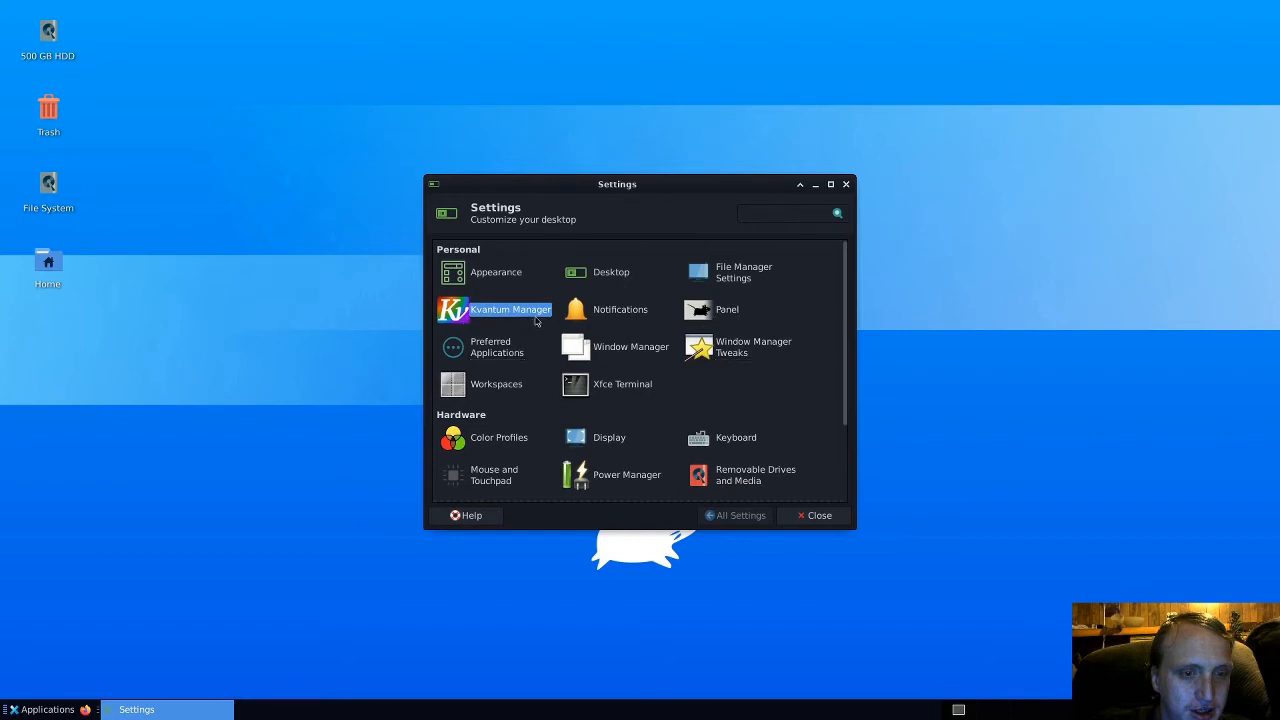
- Set notifications to show on the primary display, check the notification theme choices, and close the notification settings
click(616, 314)
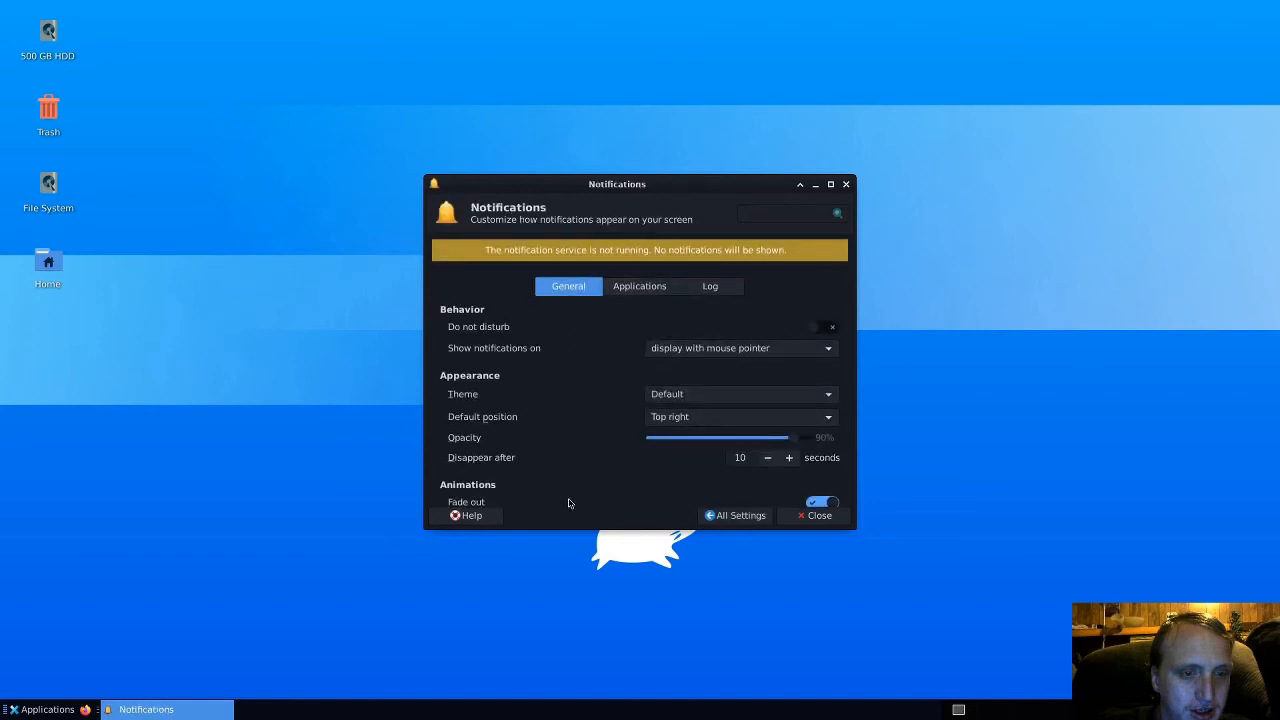
click(777, 349)
click(777, 349)
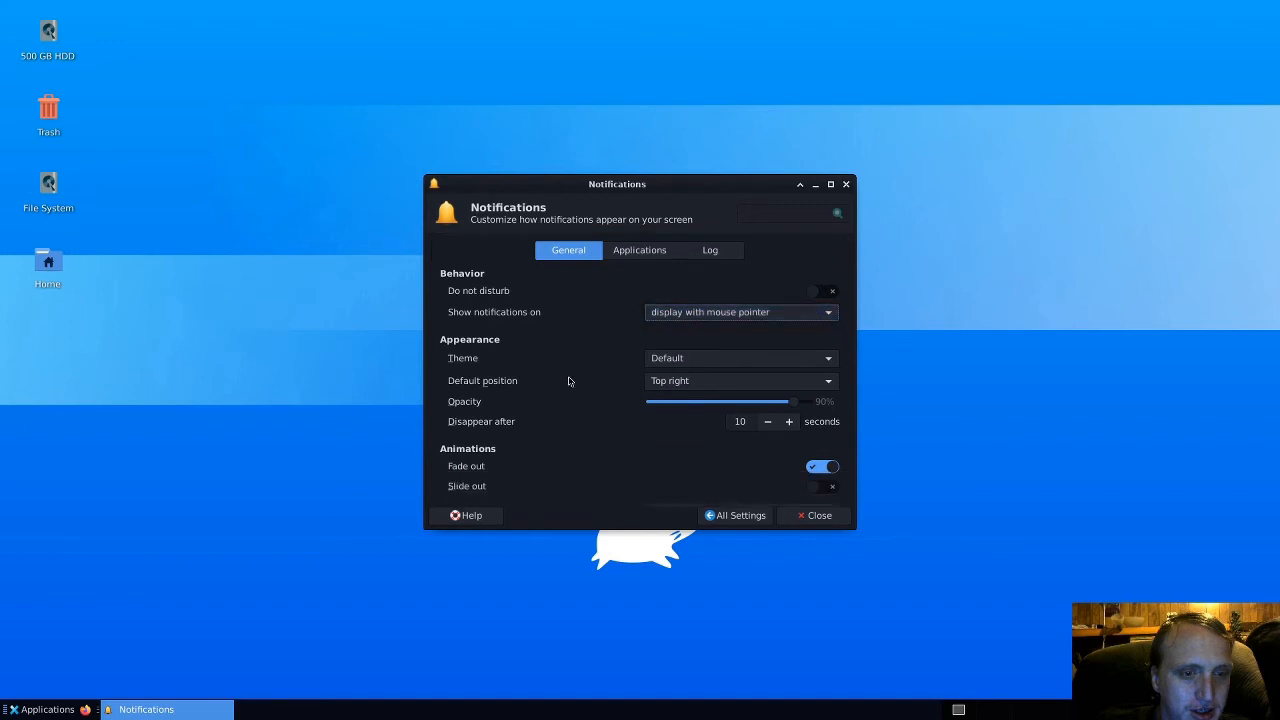
scroll(568, 381, down, 1)
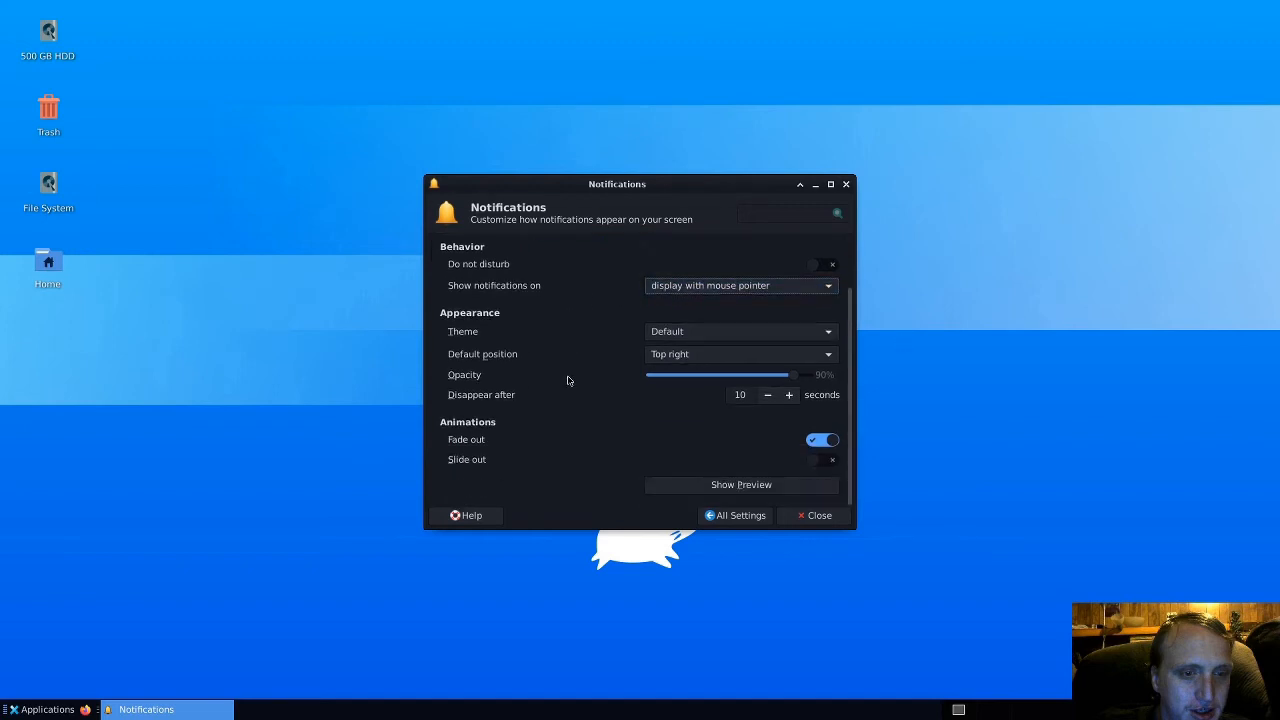
click(772, 288)
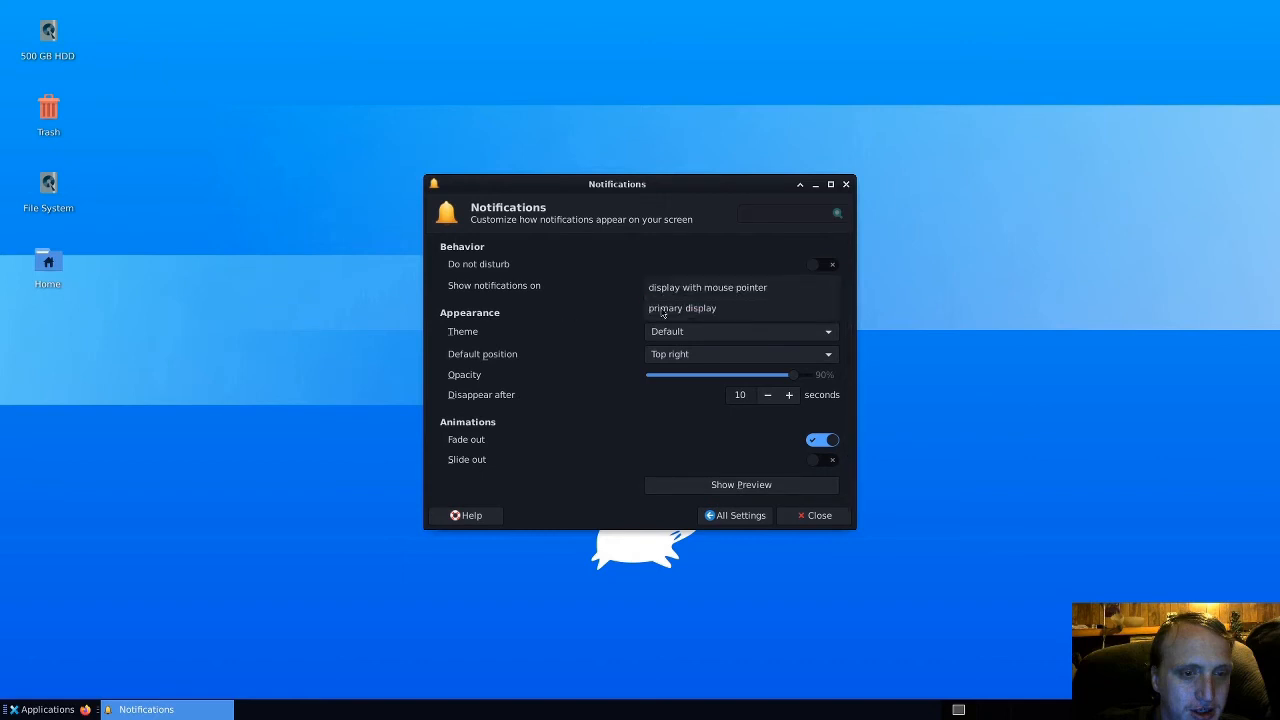
click(694, 308)
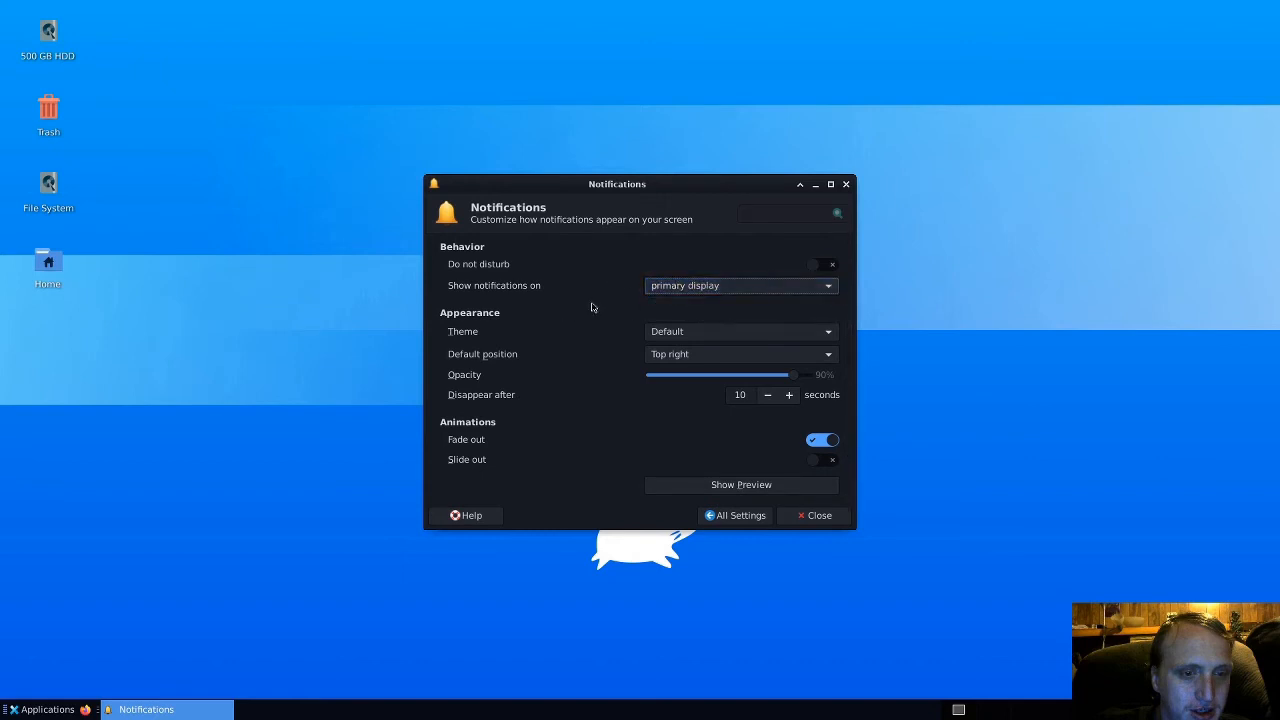
click(801, 334)
click(802, 334)
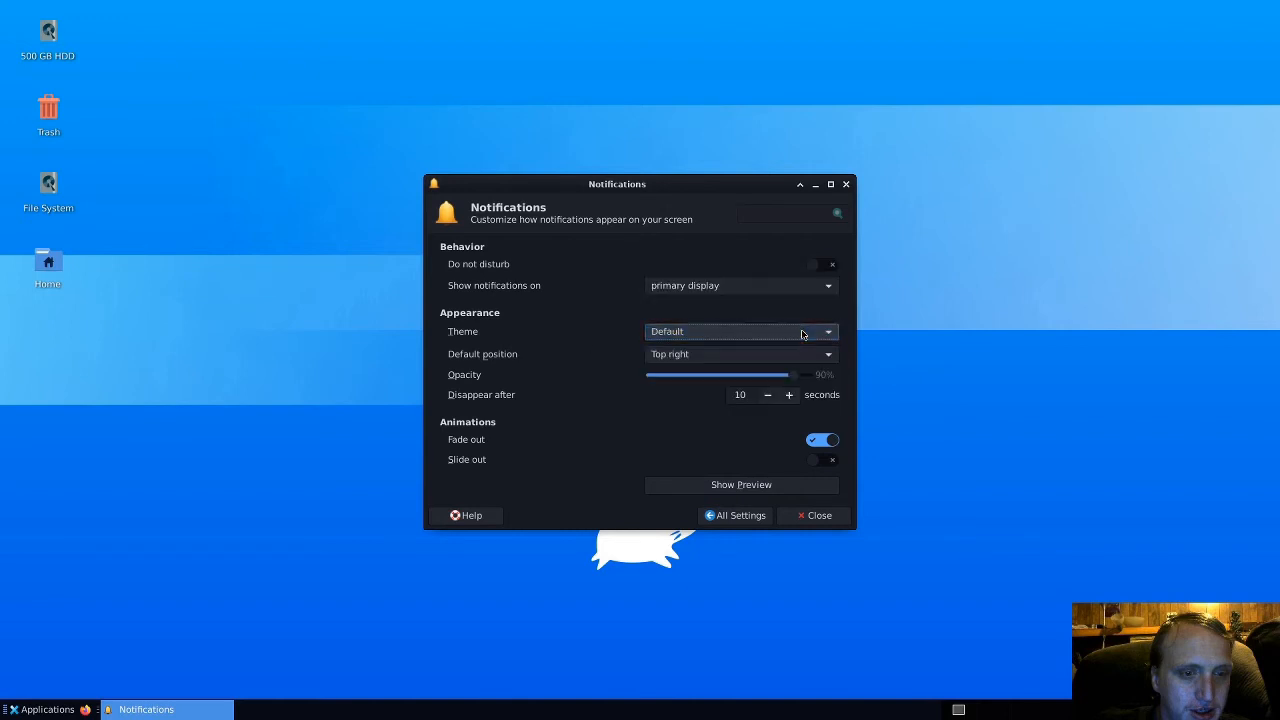
click(812, 515)
- Look over the Accessories applications and reopen the Xfce settings overview
click(45, 709)
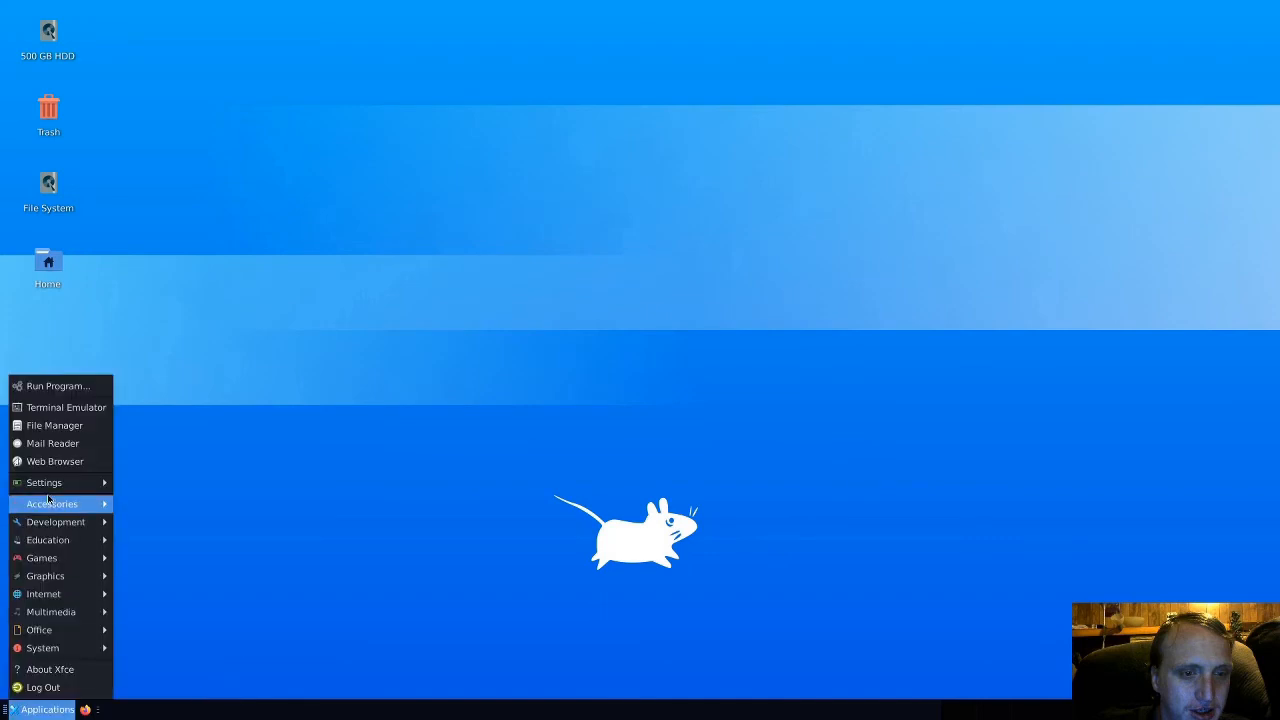
mouse_move(52, 503)
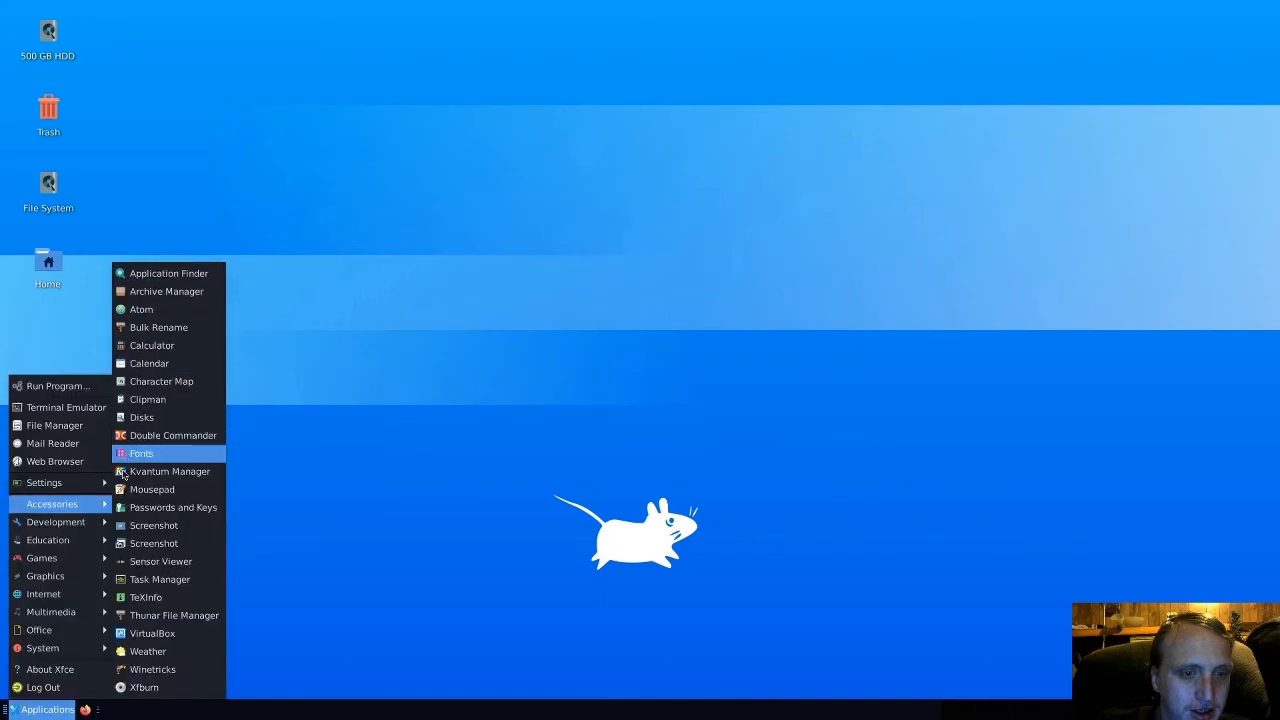
click(211, 126)
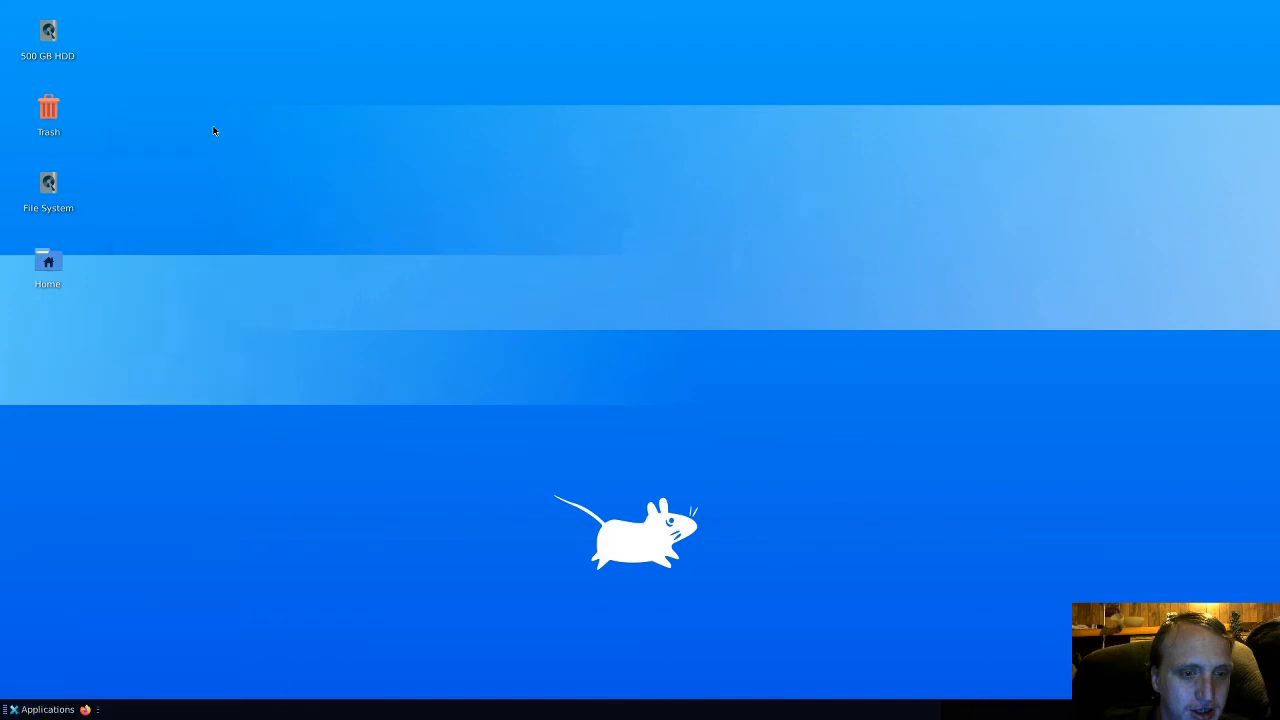
scroll(670, 380, down, 3)
scroll(670, 385, up, 3)
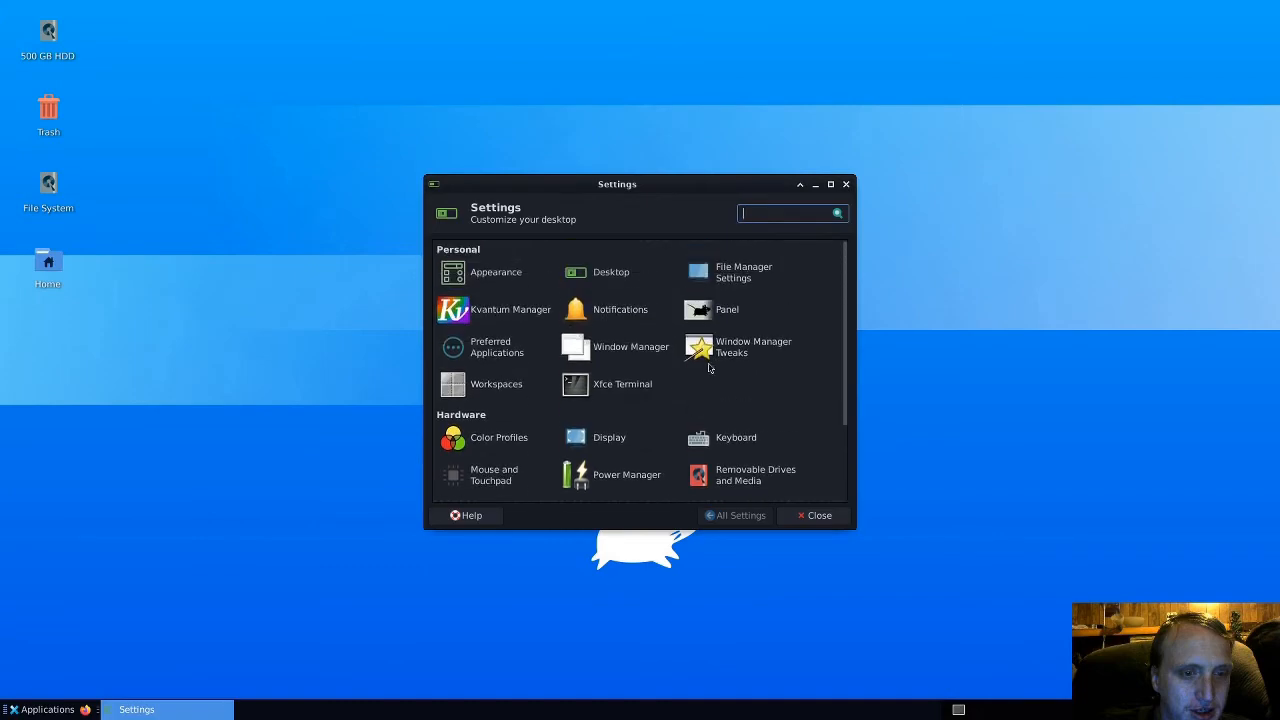
- Review the Window Manager Tweaks options for cycling, focus, accessibility, workspaces, placement and compositor
click(760, 356)
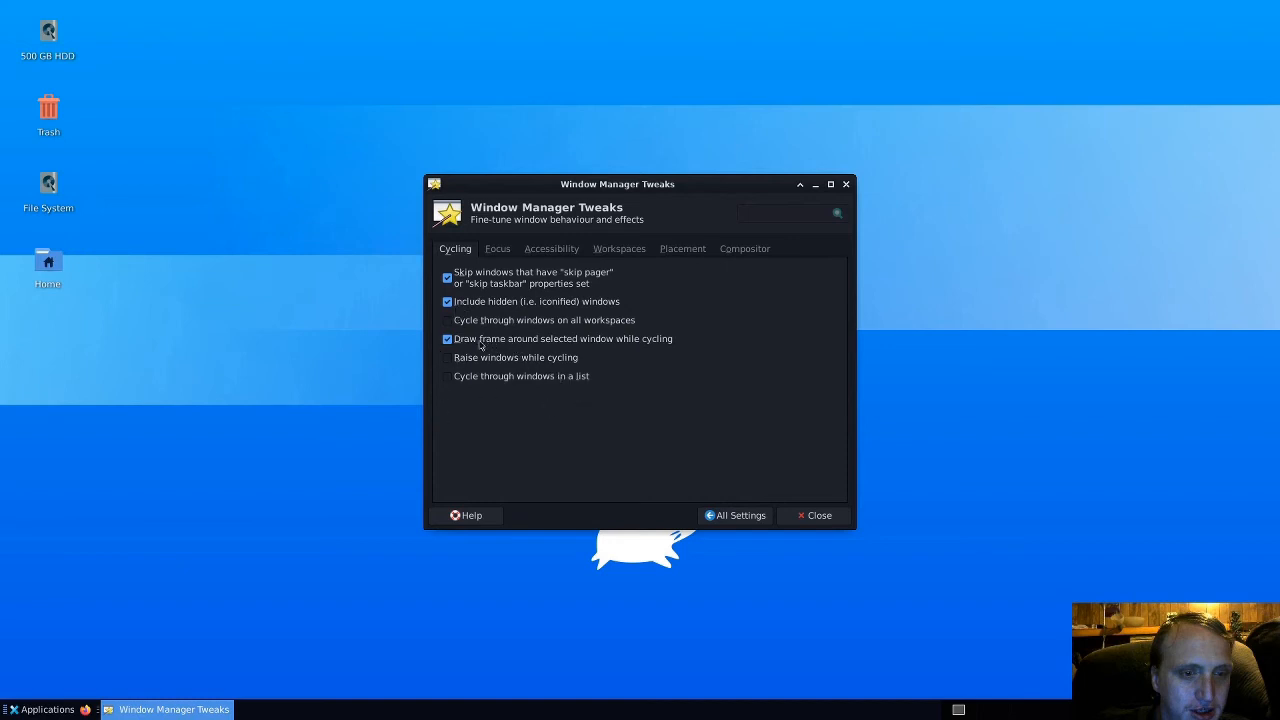
click(510, 255)
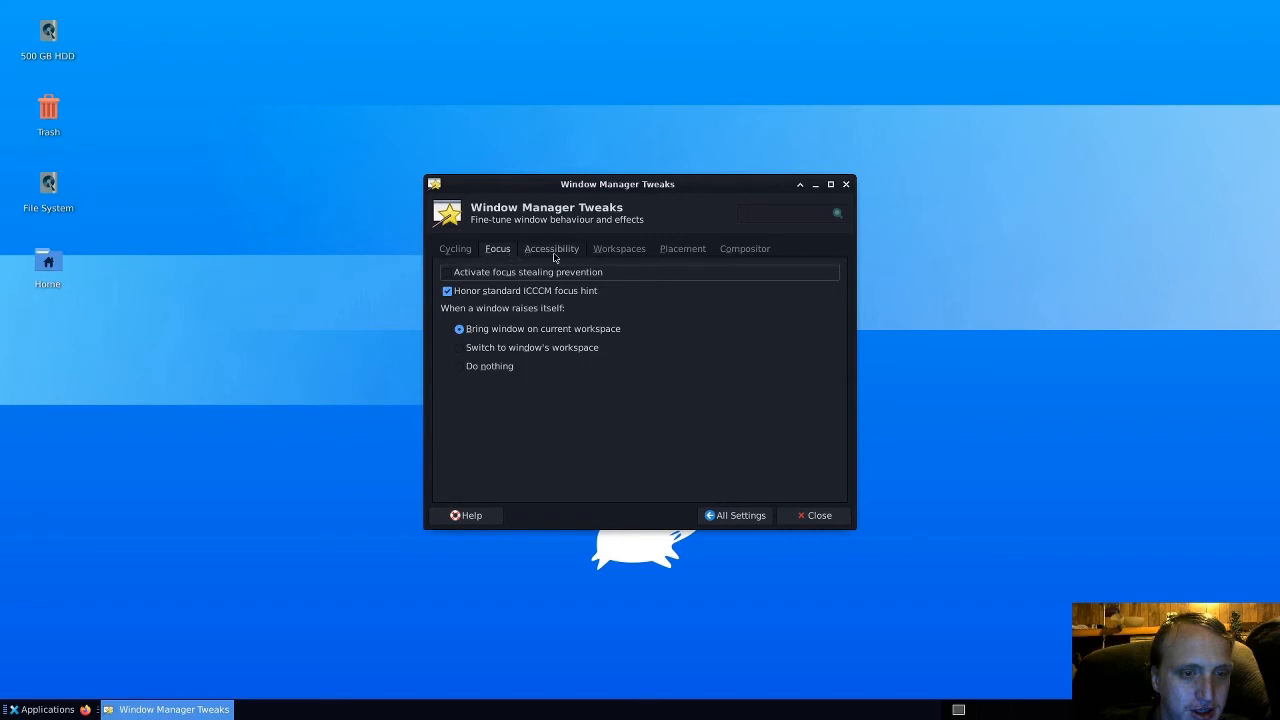
click(552, 252)
click(622, 254)
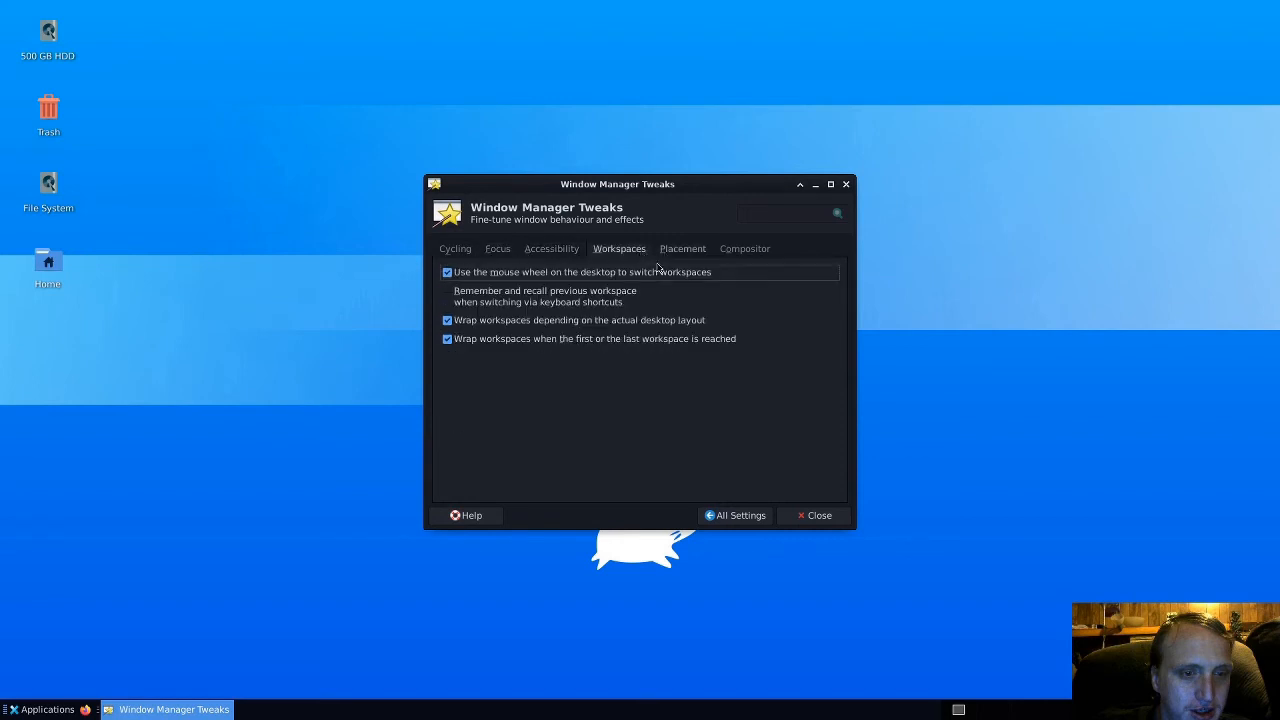
click(678, 252)
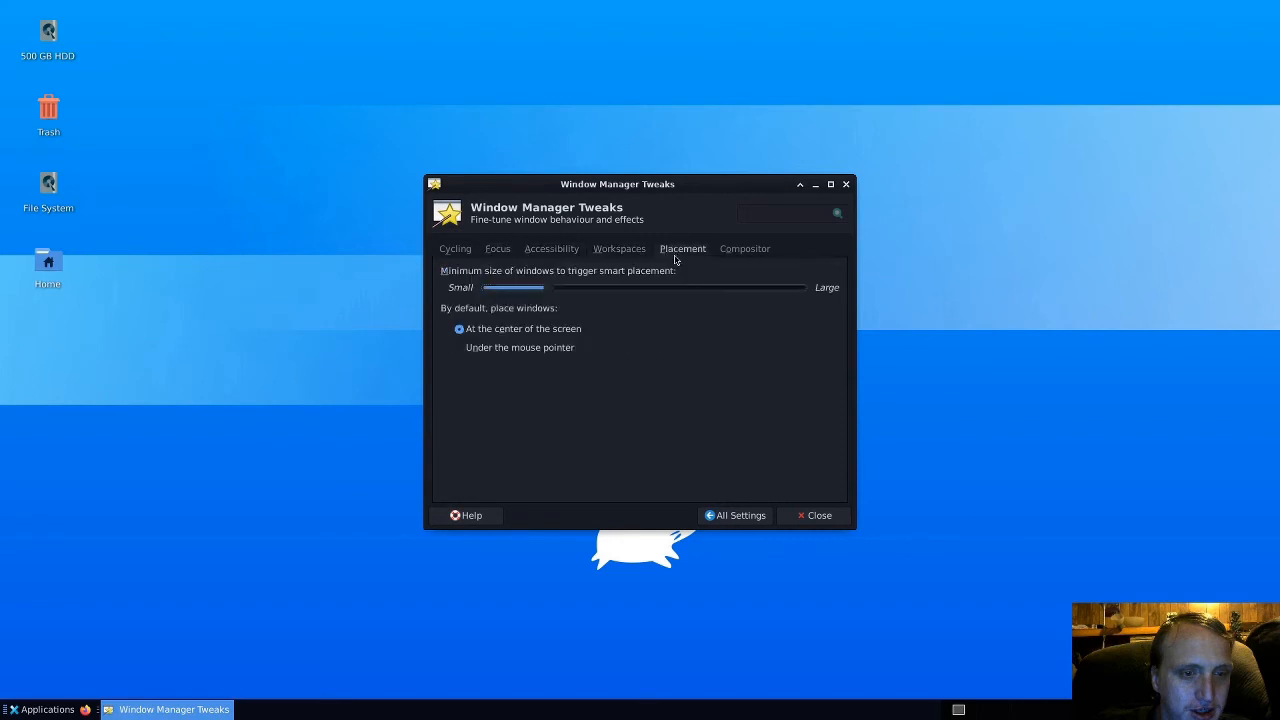
click(740, 252)
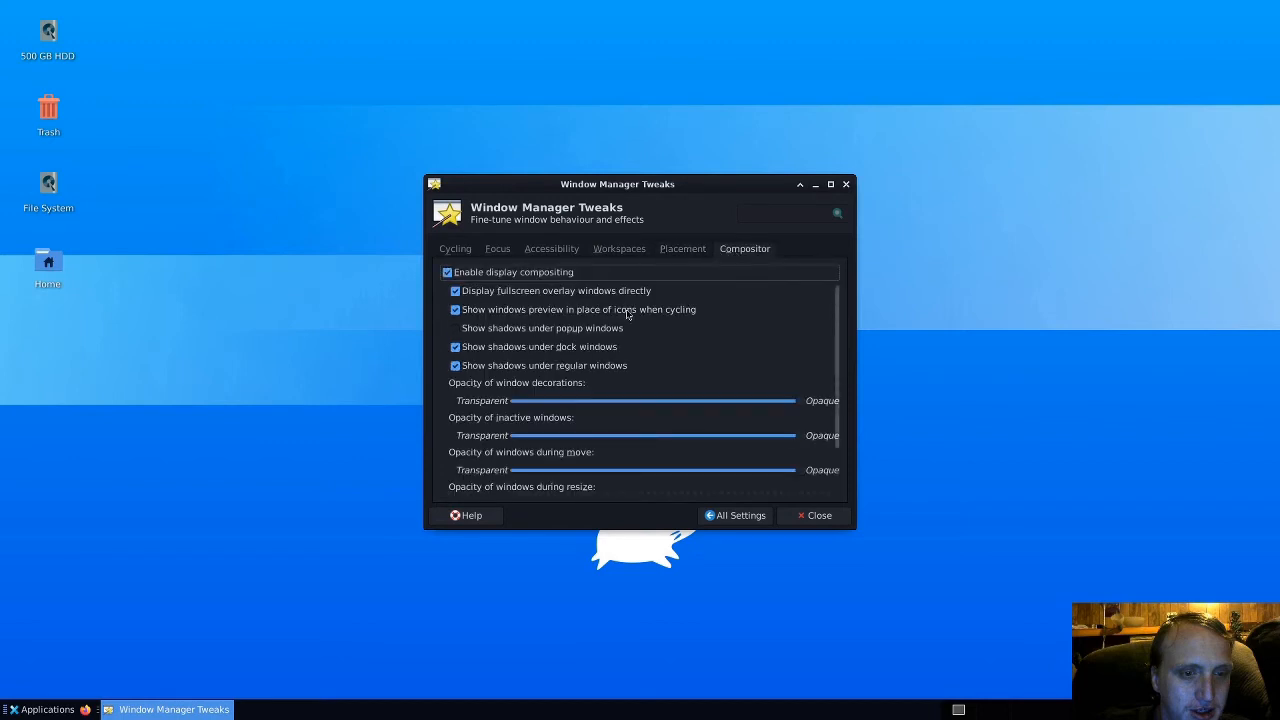
- Lower the compositor's opacity of window decorations to slightly below fully opaque
scroll(690, 364, down, 1)
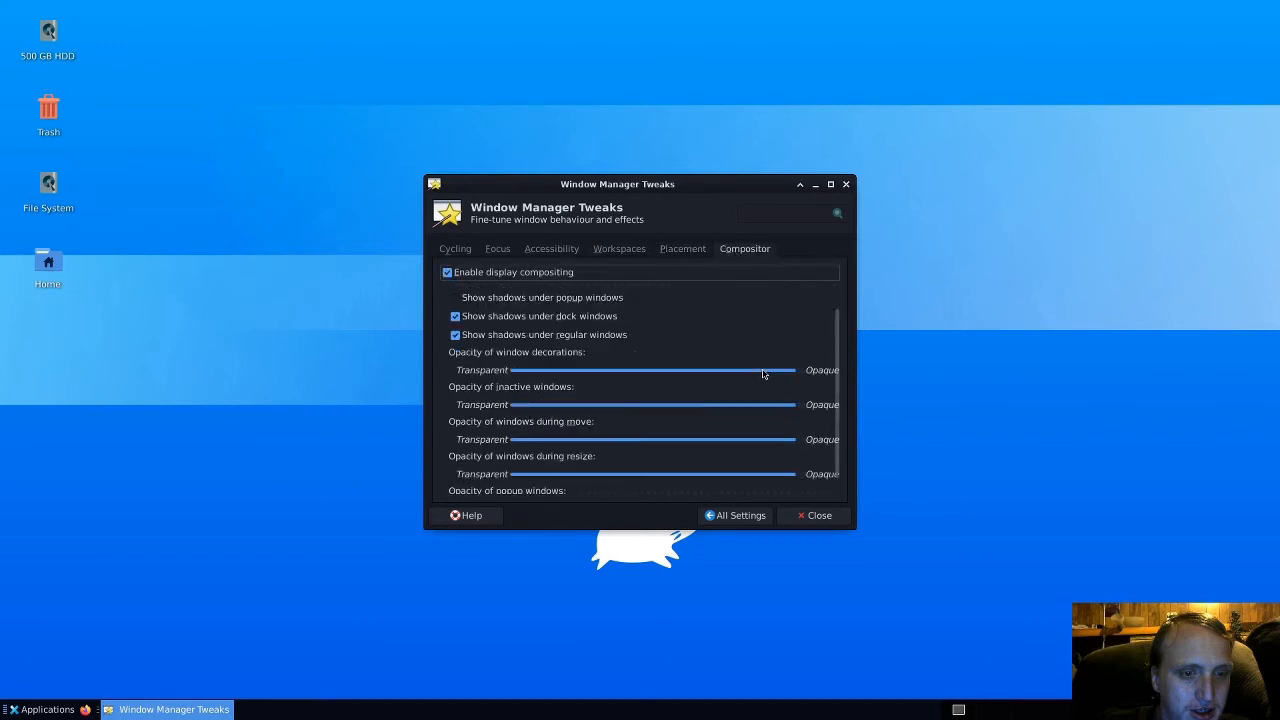
click(763, 372)
drag(780, 372, 752, 373)
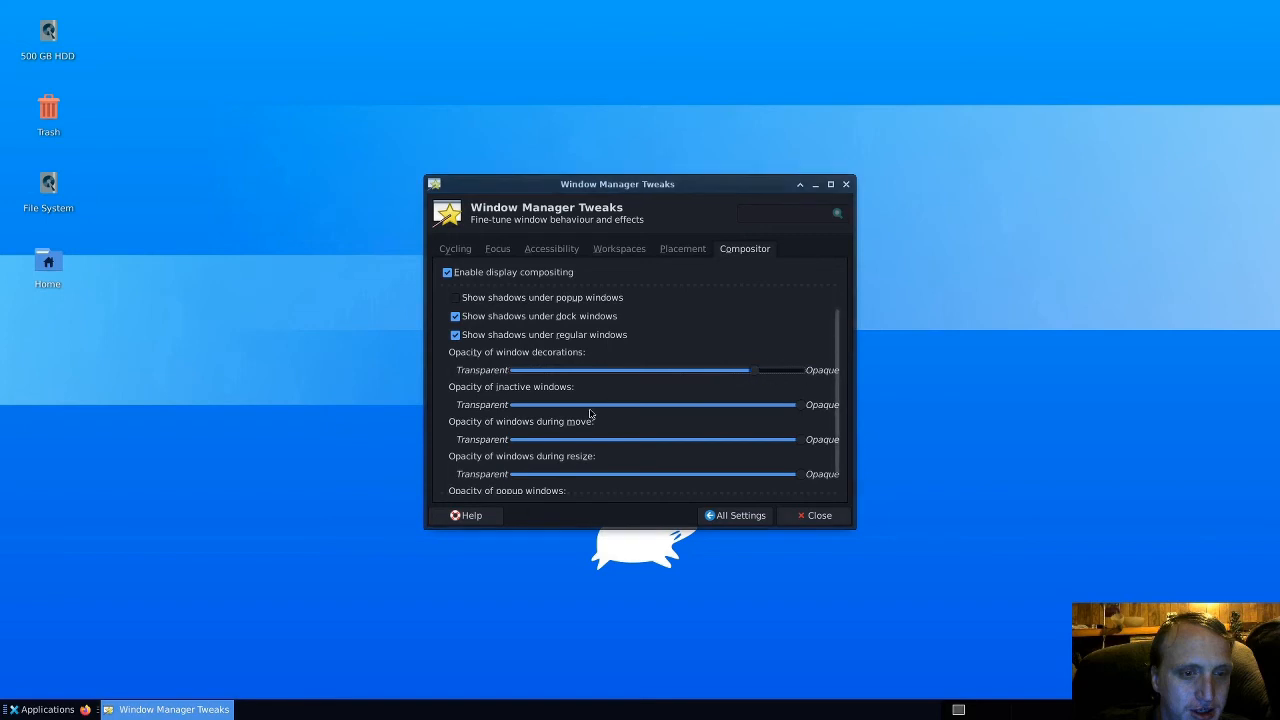
click(621, 403)
scroll(742, 400, up, 1)
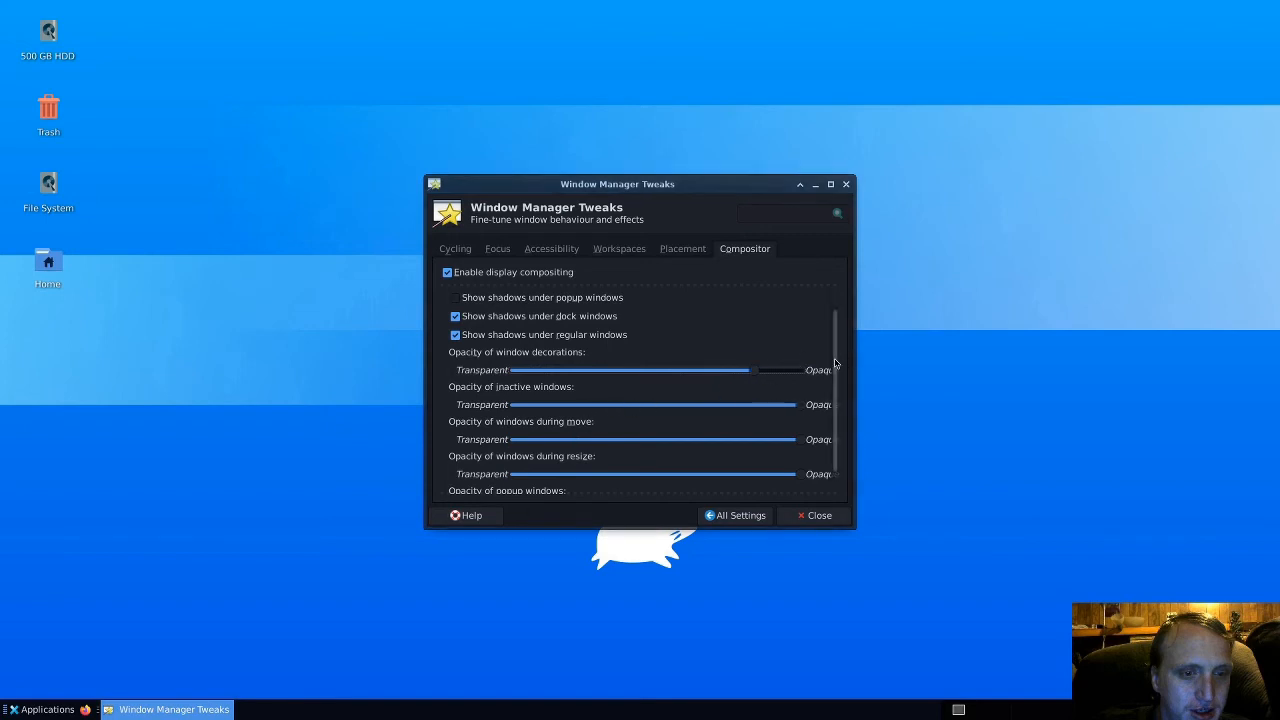
- Lower the opacity of windows during resize to roughly three quarters, testing the effect by enlarging the settings window
scroll(838, 400, down, 1)
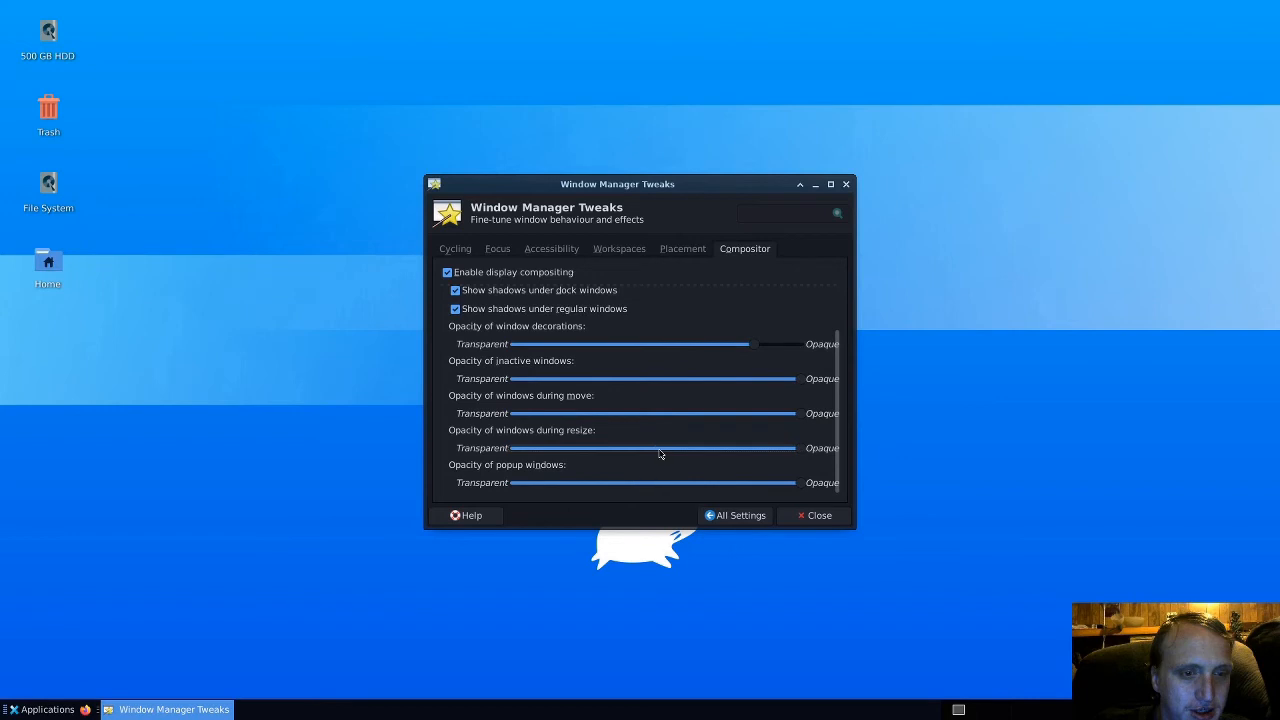
drag(664, 451, 628, 452)
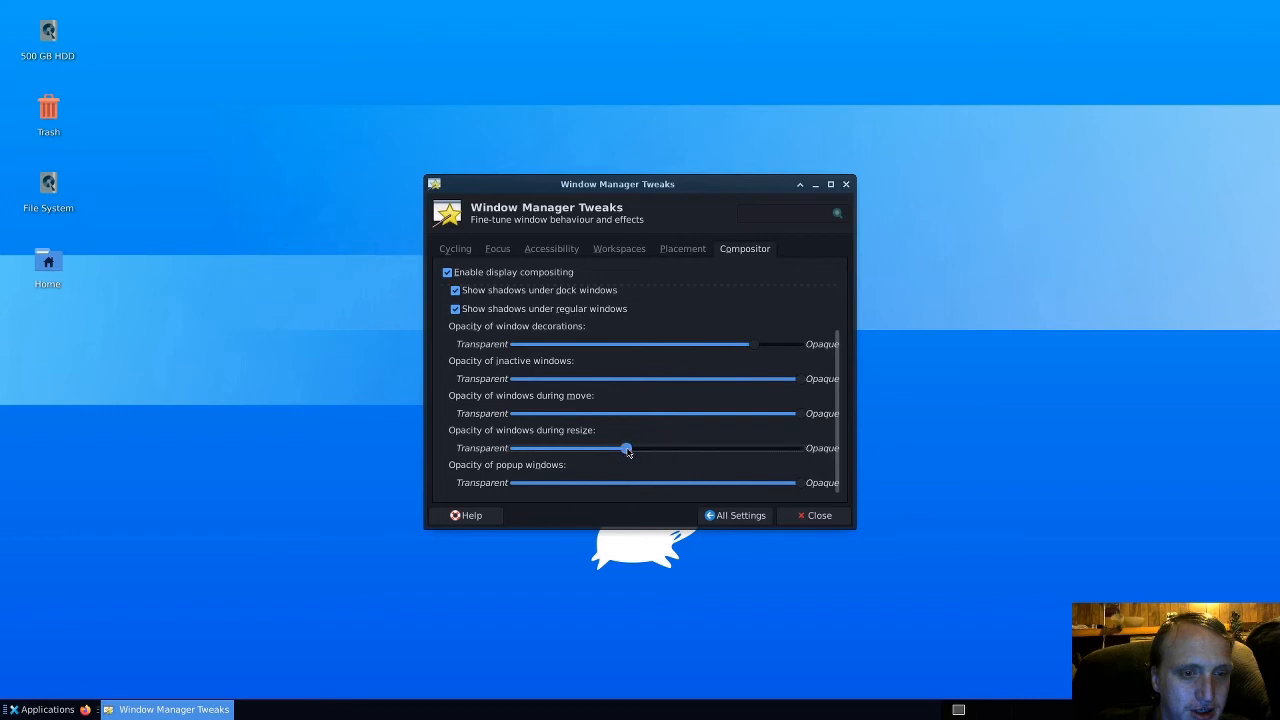
click(855, 534)
drag(848, 523, 869, 538)
drag(631, 476, 682, 478)
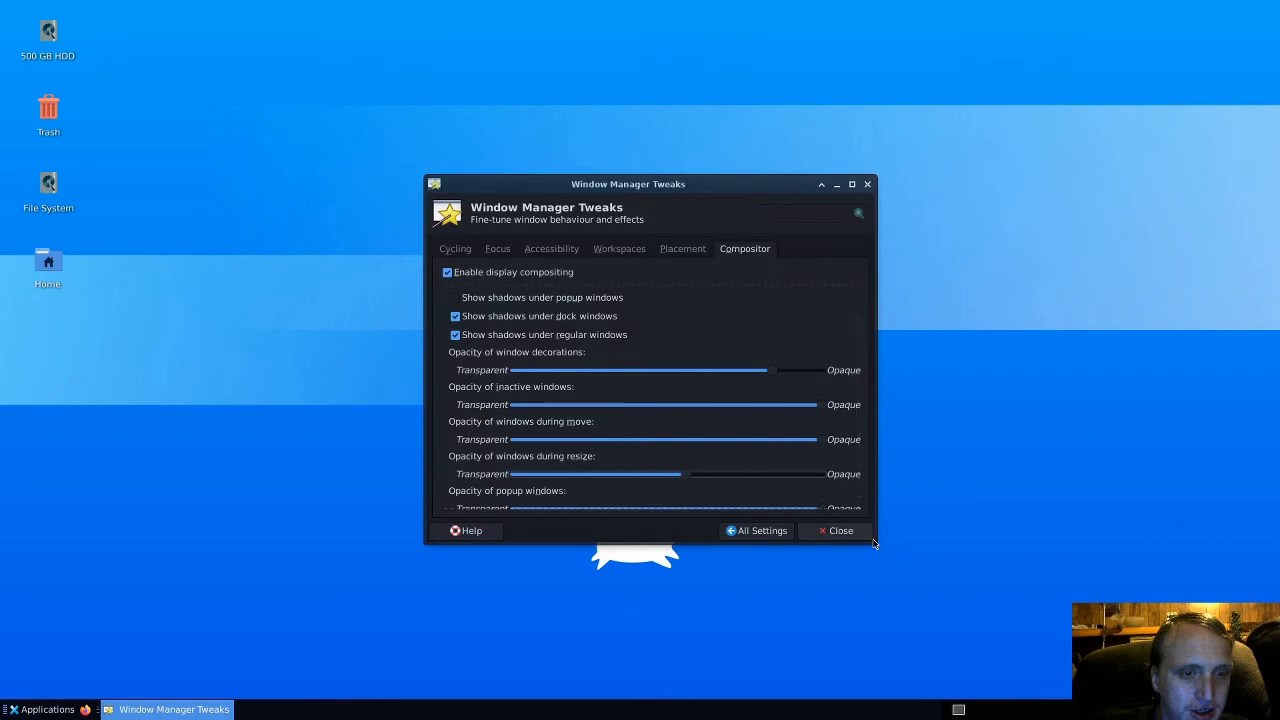
drag(870, 537, 887, 561)
click(763, 480)
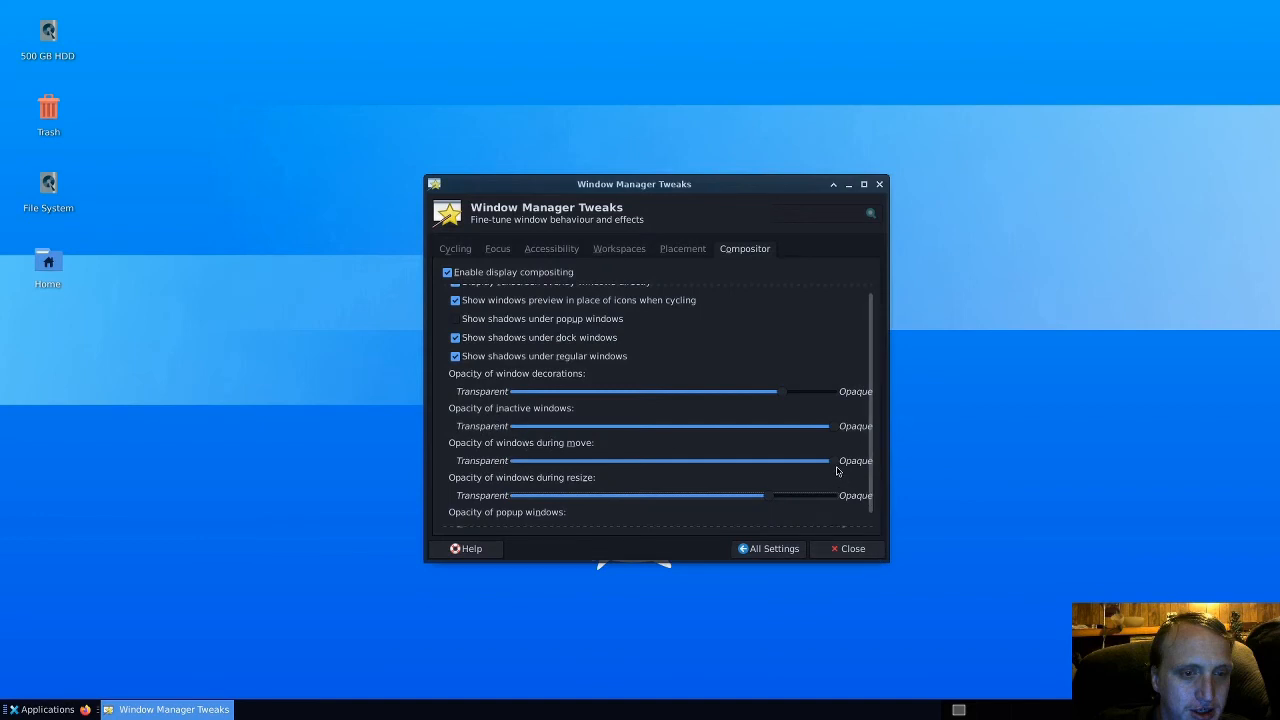
- Reduce the opacity of windows during move and of inactive windows, and return to the settings overview
drag(833, 461, 767, 466)
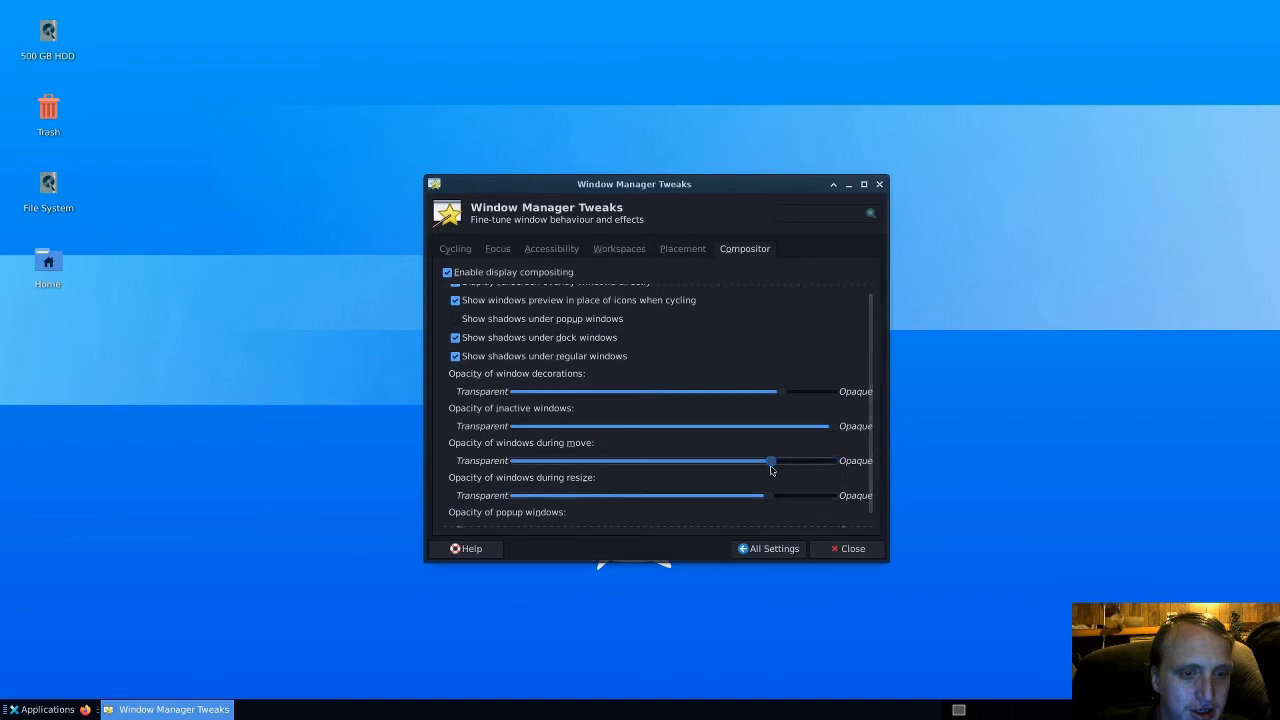
drag(829, 427, 798, 426)
scroll(688, 410, down, 1)
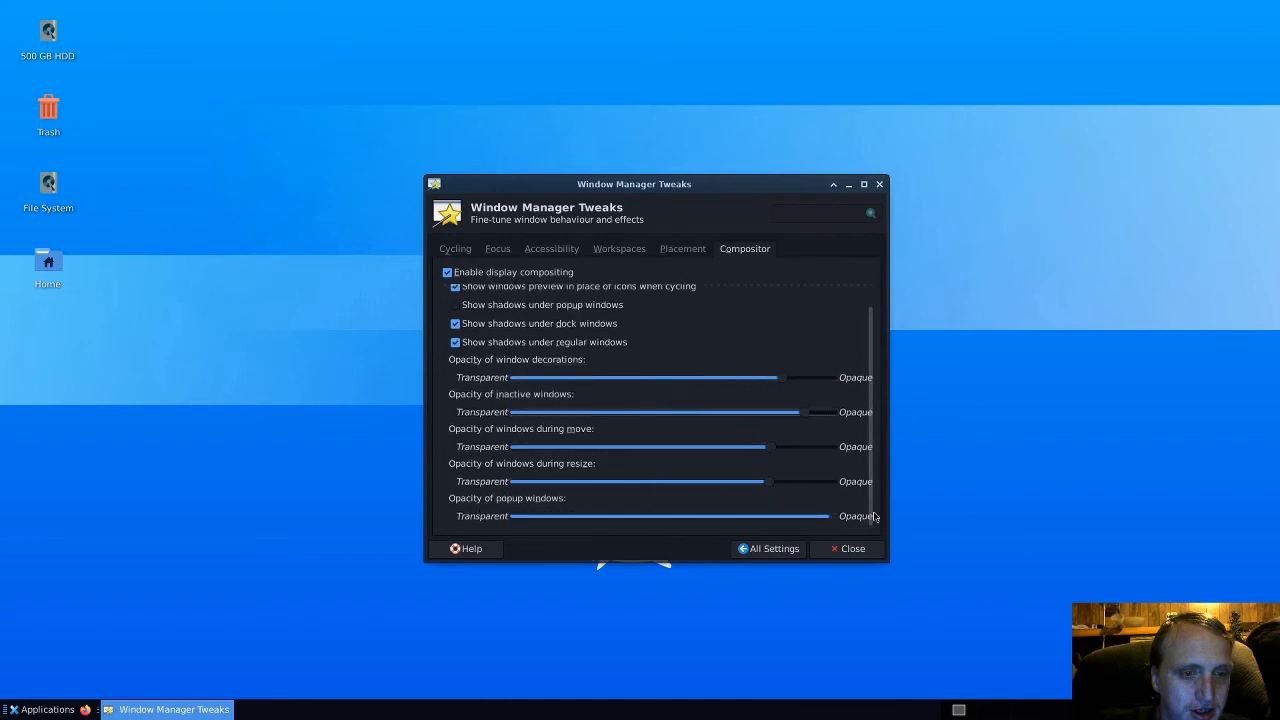
scroll(666, 355, up, 2)
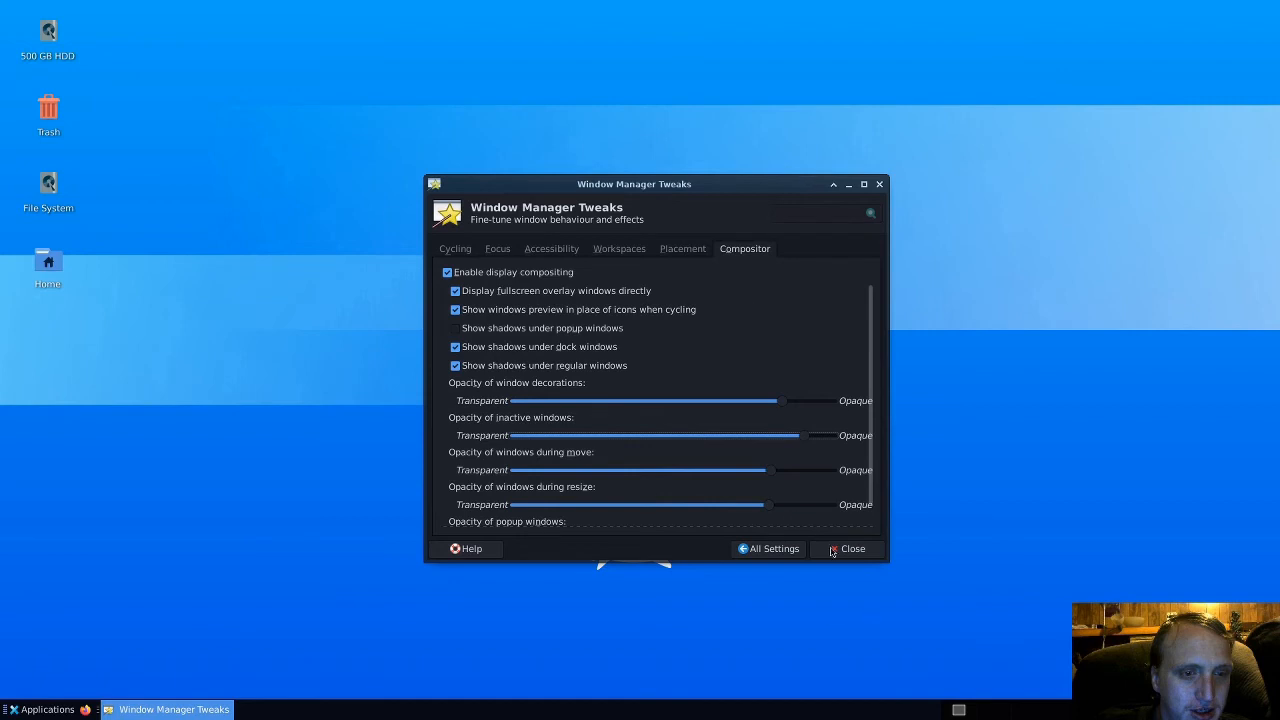
click(769, 548)
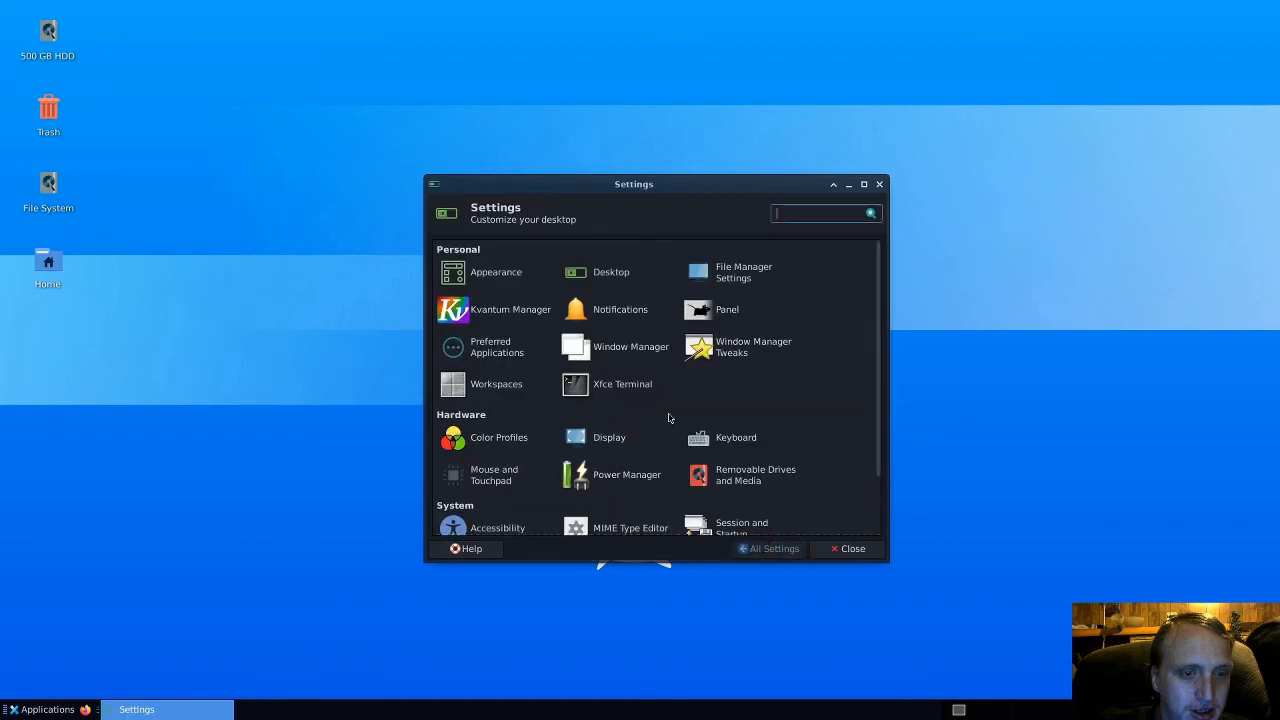
- In the keyboard application shortcuts, assign Super L to the xfce4-appfinder command
scroll(640, 427, down, 2)
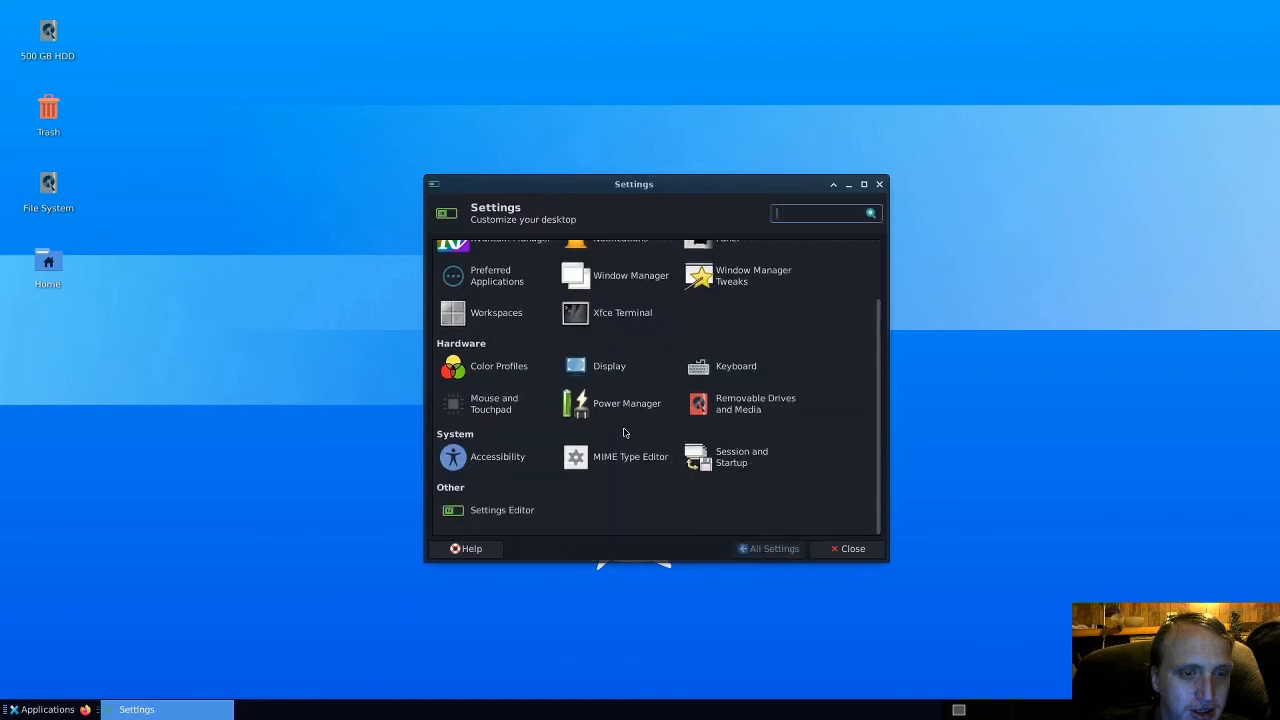
scroll(660, 441, up, 2)
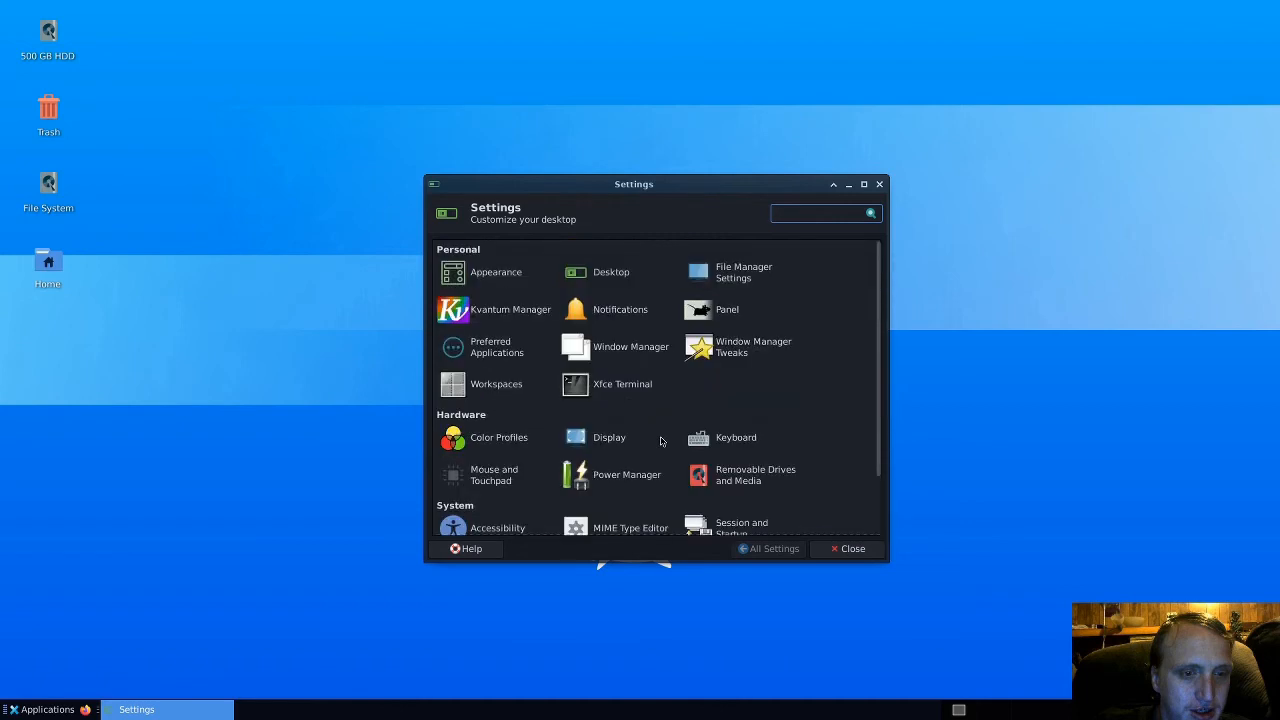
scroll(660, 441, down, 2)
click(735, 366)
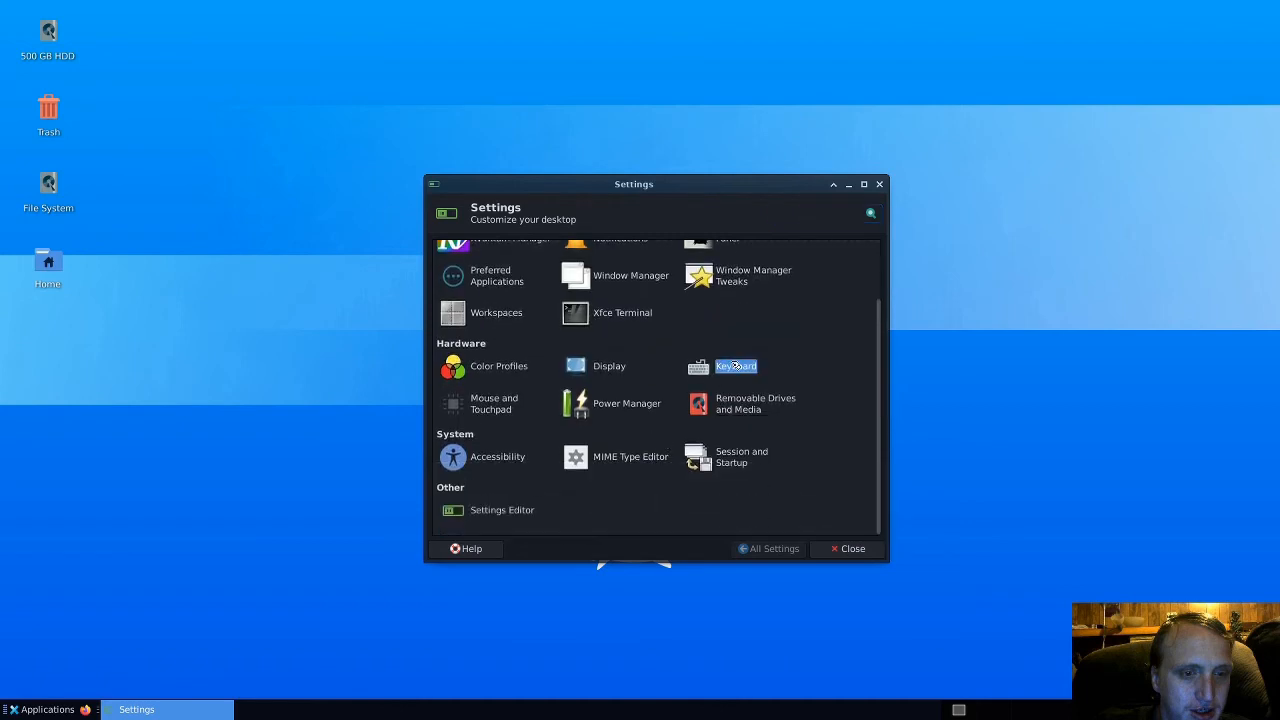
click(540, 249)
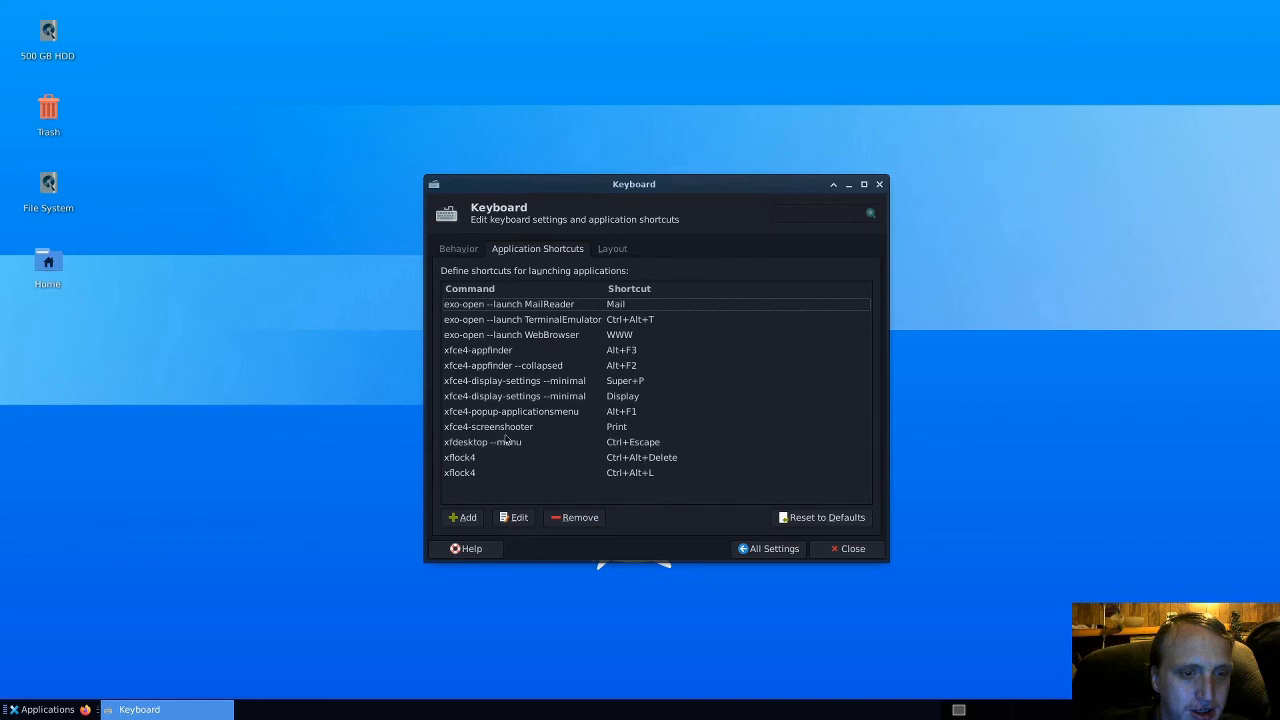
click(510, 351)
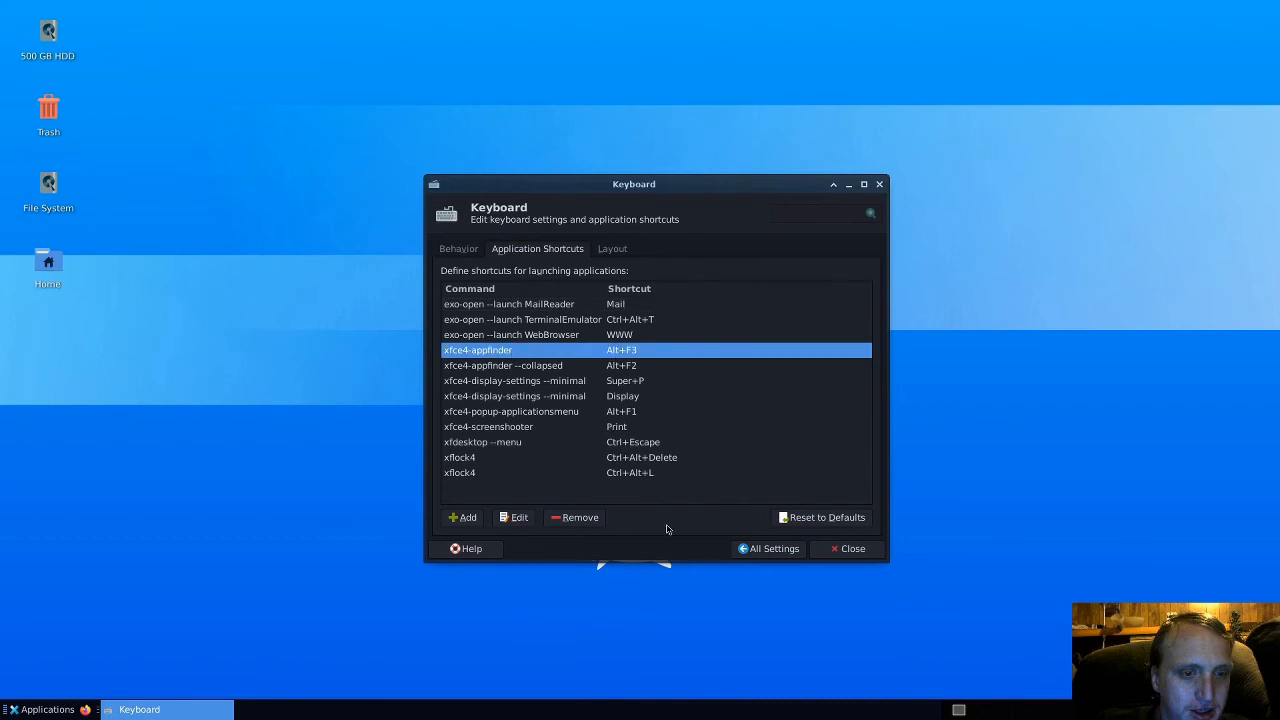
double_click(628, 356)
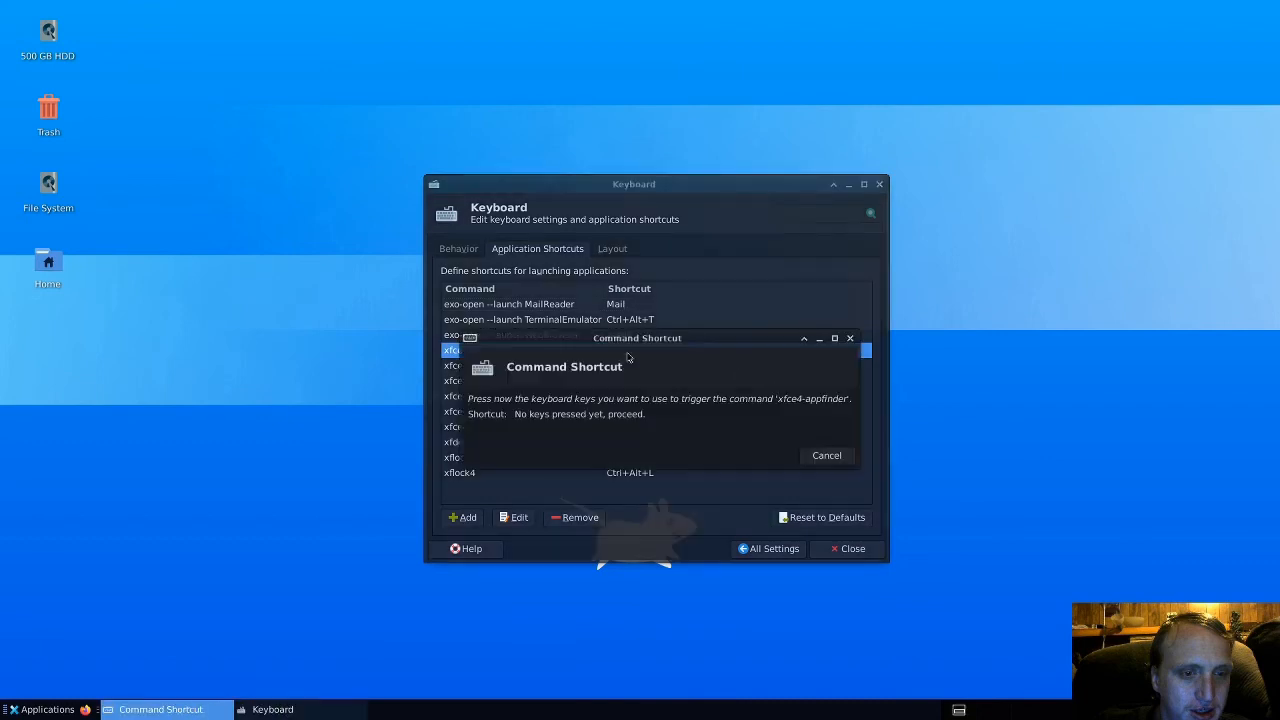
key(Super_L)
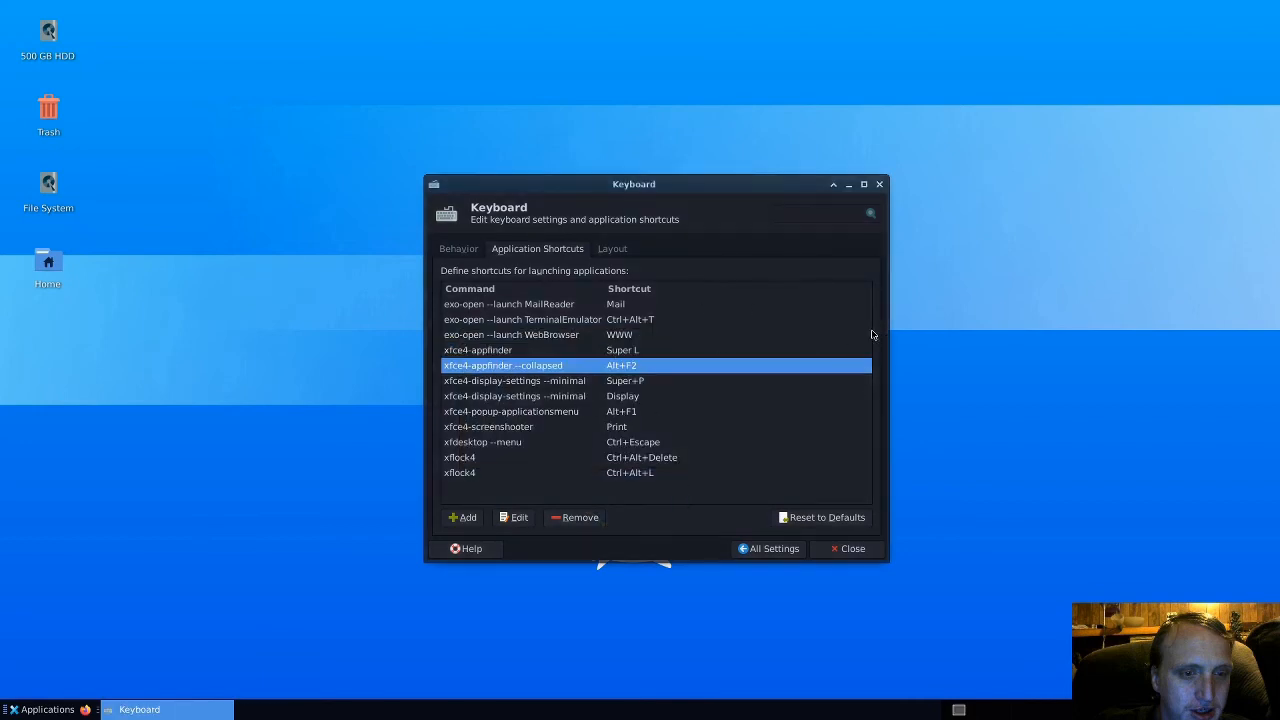
- Test the new shortcut by opening Application Finder, searching for "fir" and launching Firefox Web Browser
key(Super_L)
text(fir)
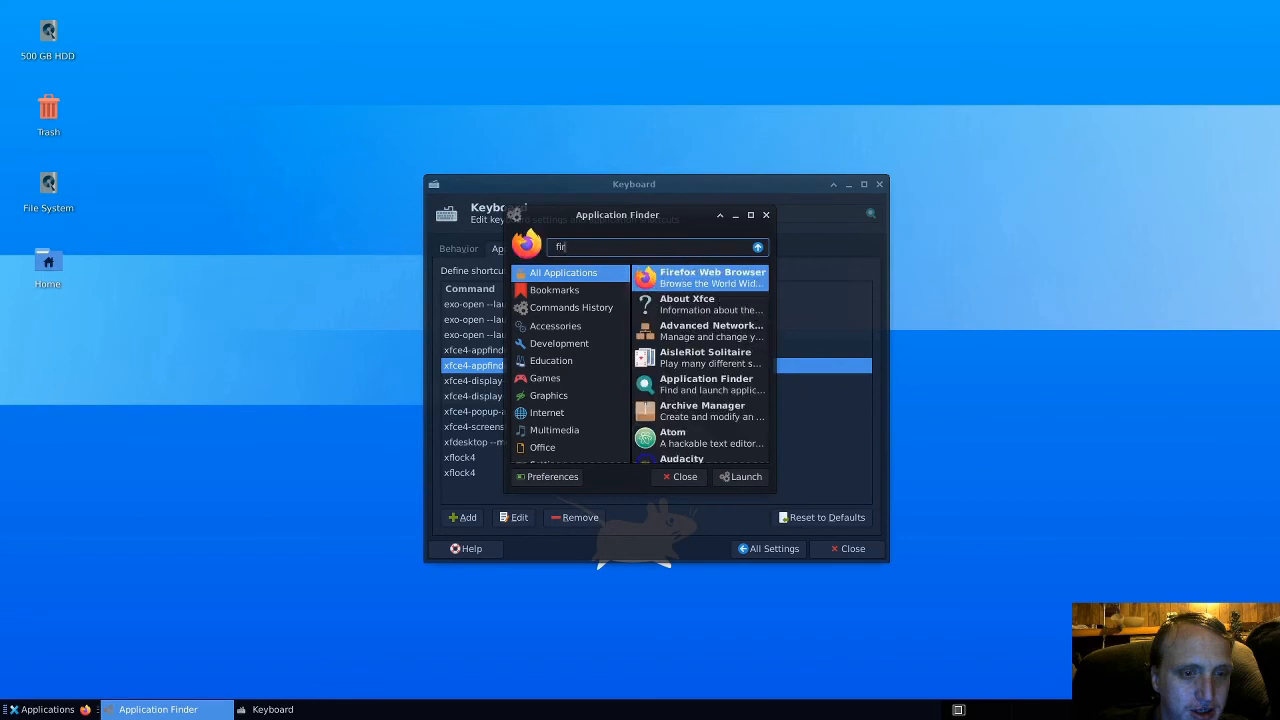
key(Return)
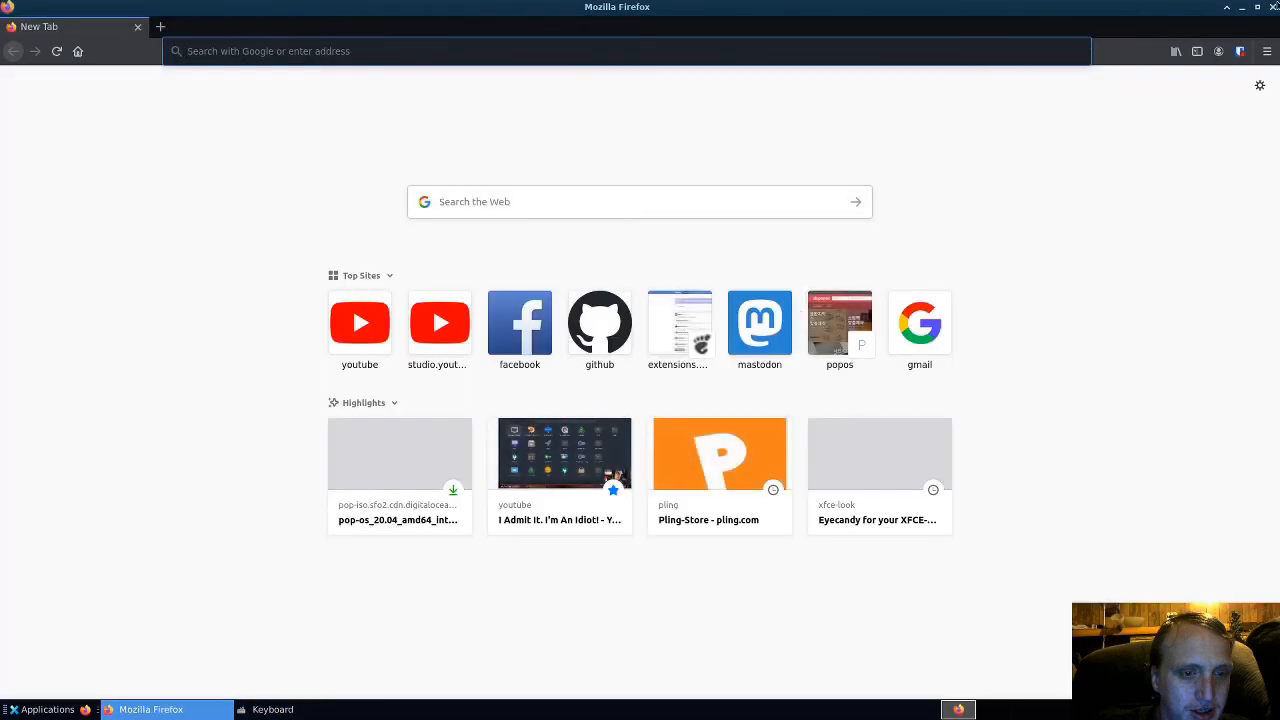
- Close the Firefox window and the keyboard settings to return to the empty desktop
click(1273, 6)
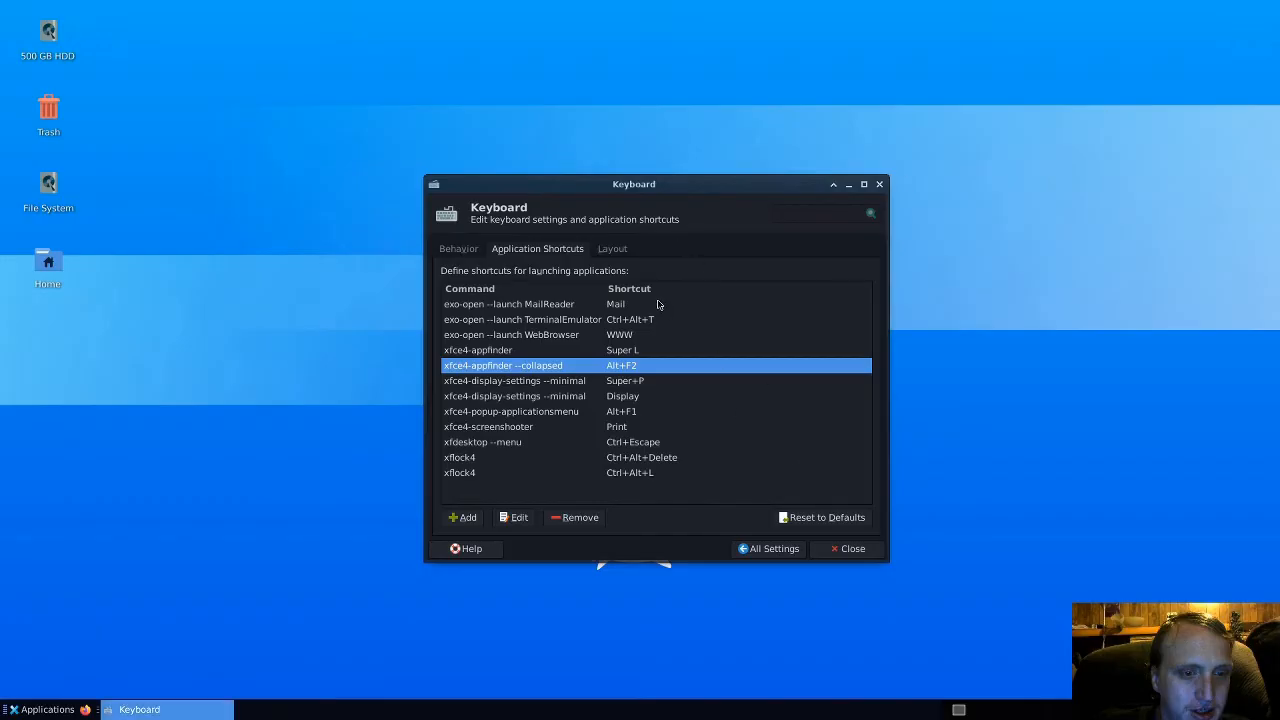
key(Escape)
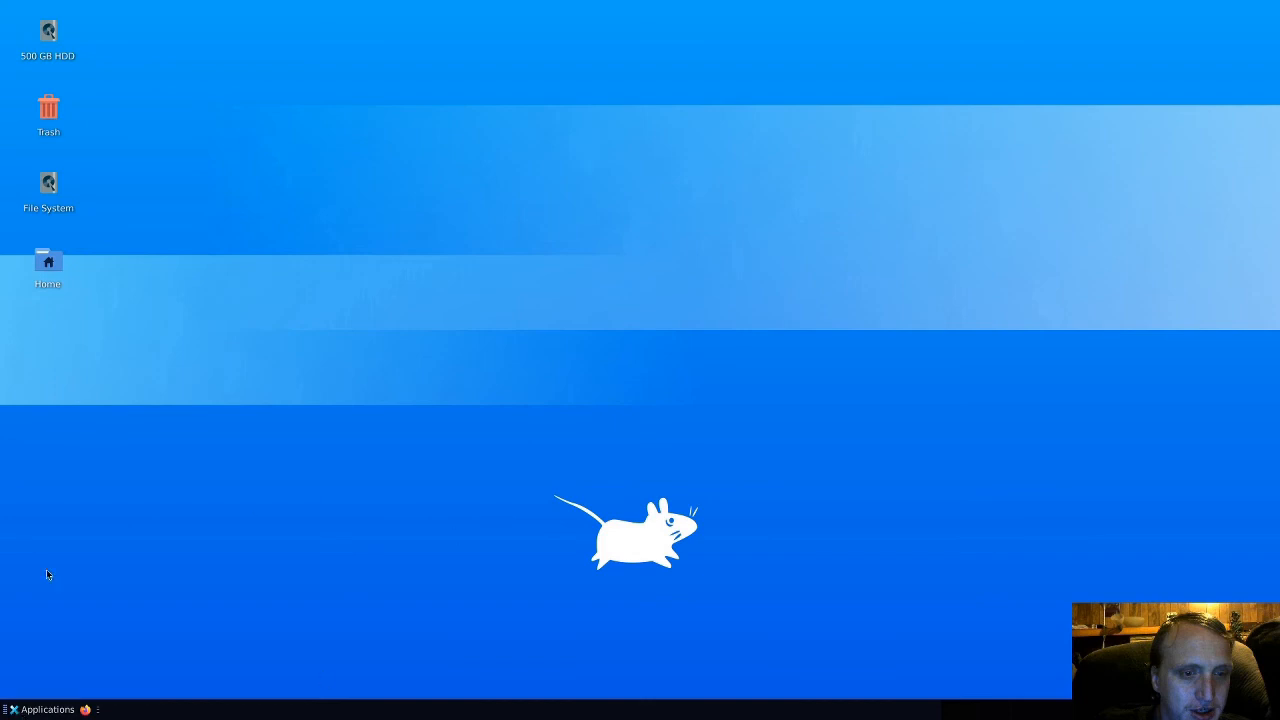
- View the applications menu categories and the contents of the 500 GB HDD drive, closing each after viewing
click(47, 709)
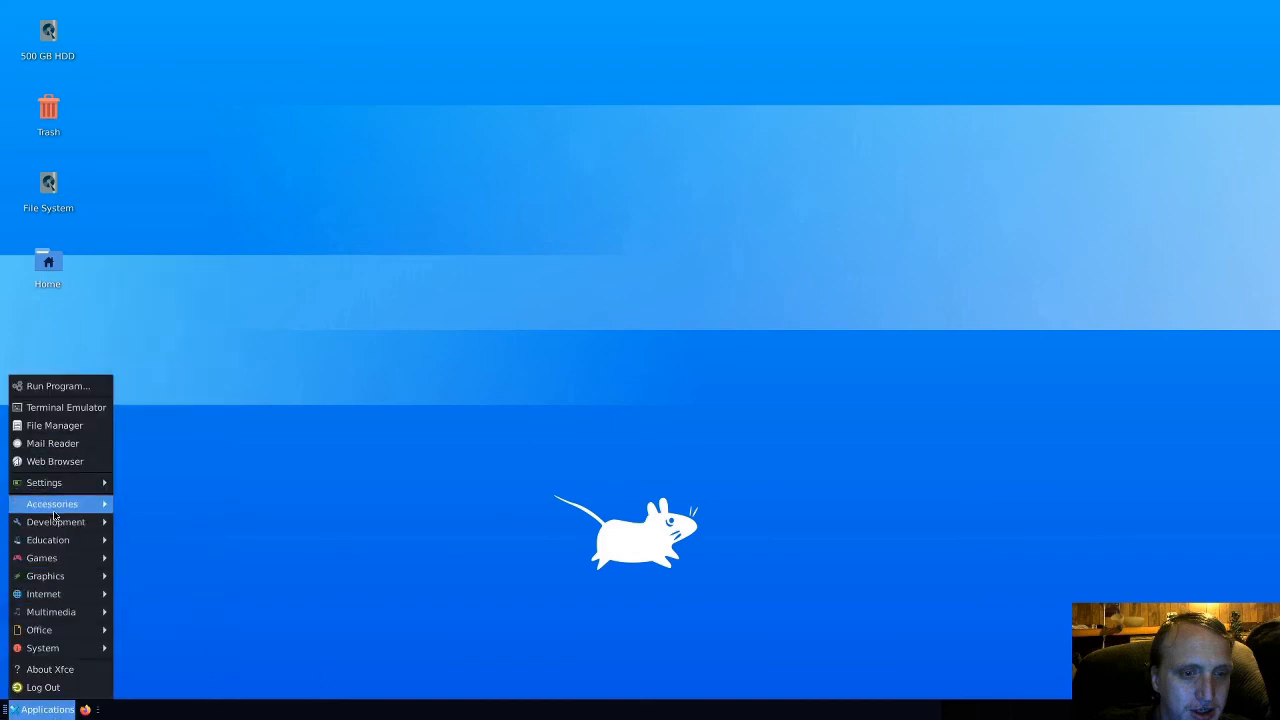
click(343, 379)
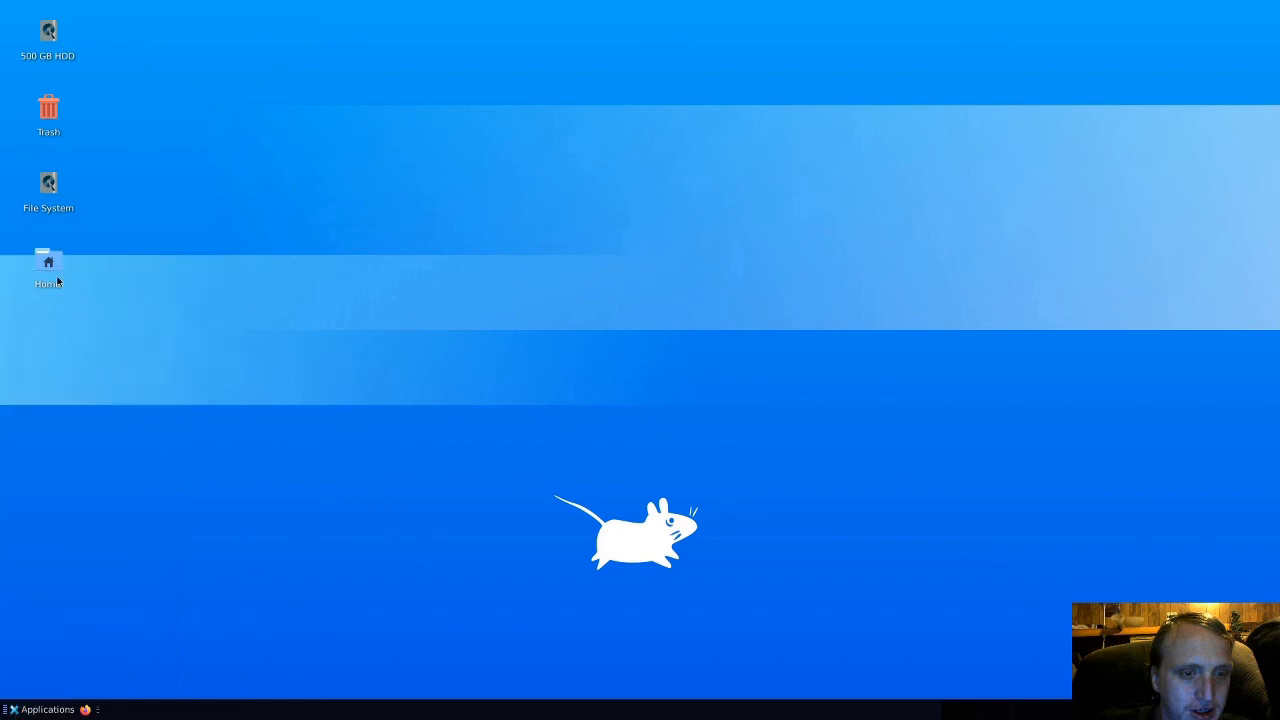
double_click(53, 23)
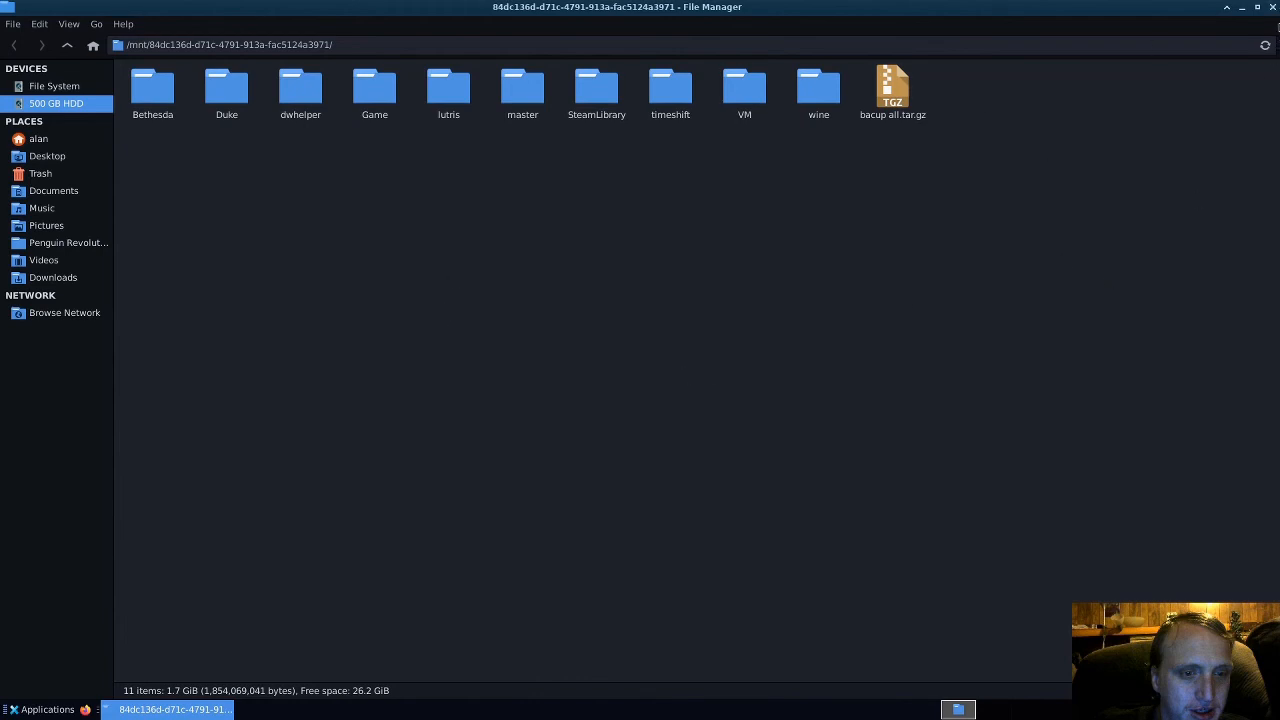
click(1272, 7)
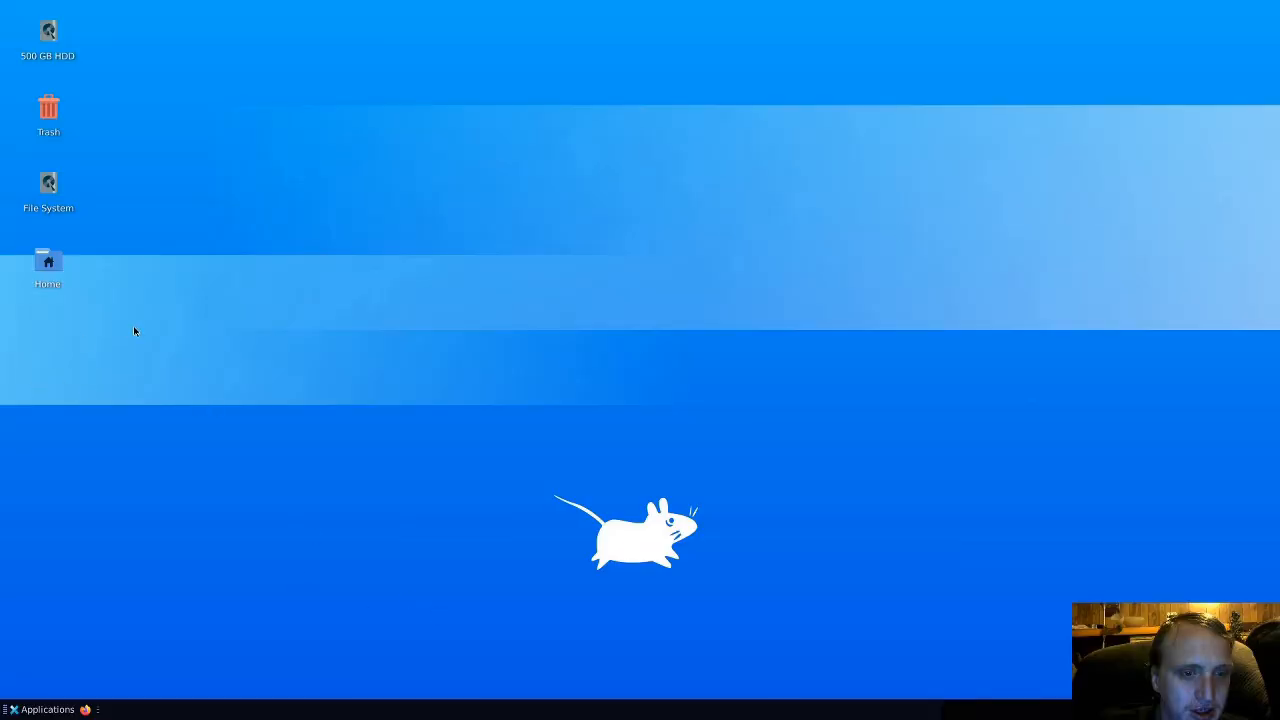
- In the desktop settings, switch the wallpaper folder to backgrounds to apply its forest wallpaper, and close the settings
right_click(612, 367)
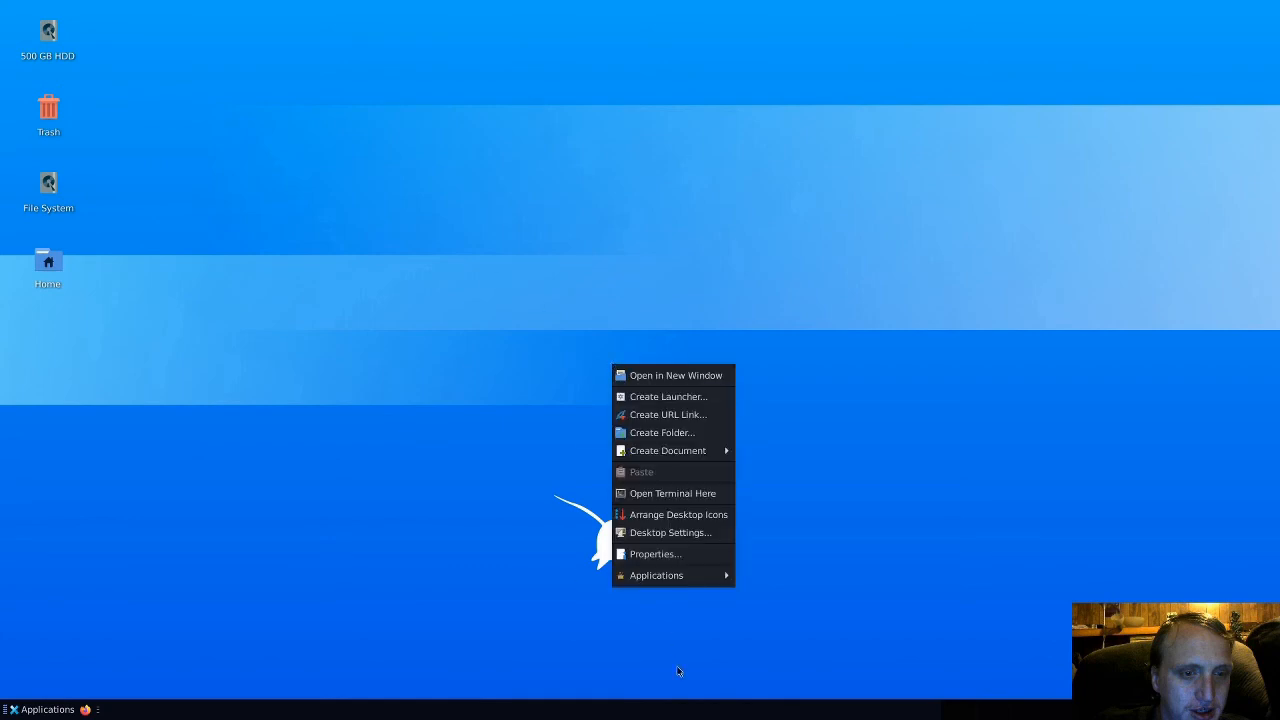
click(664, 530)
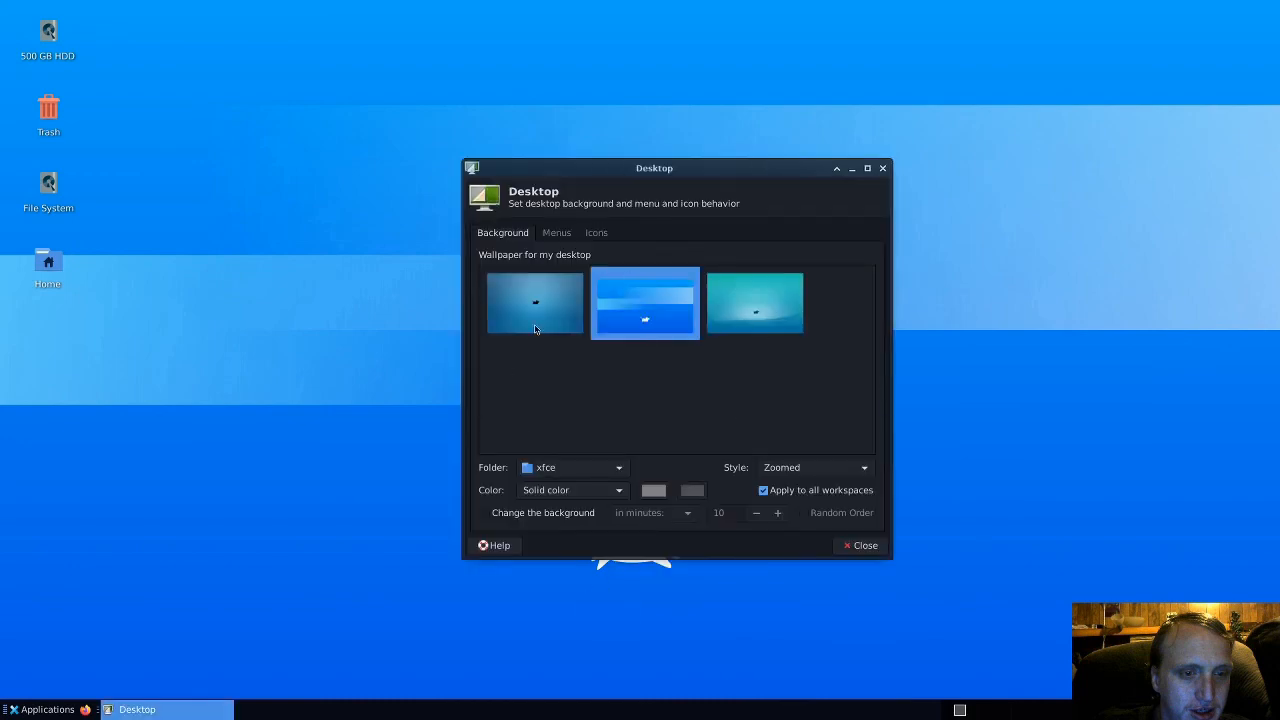
click(607, 469)
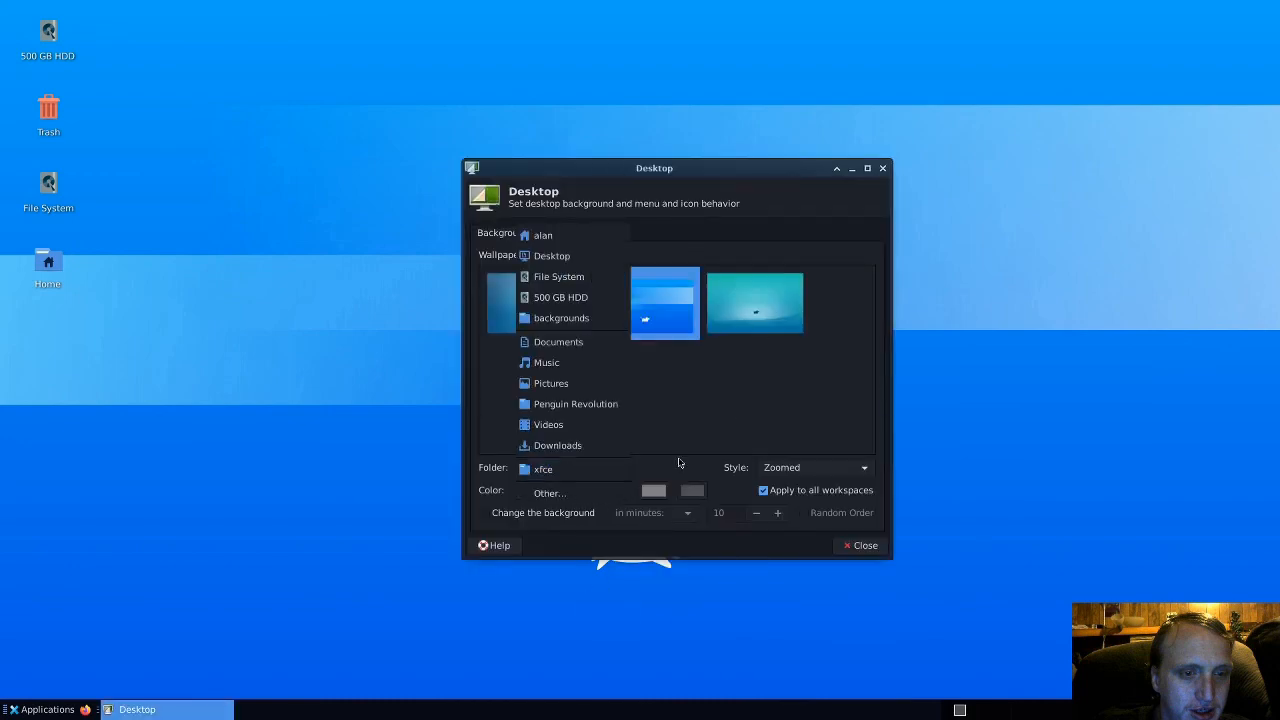
click(576, 320)
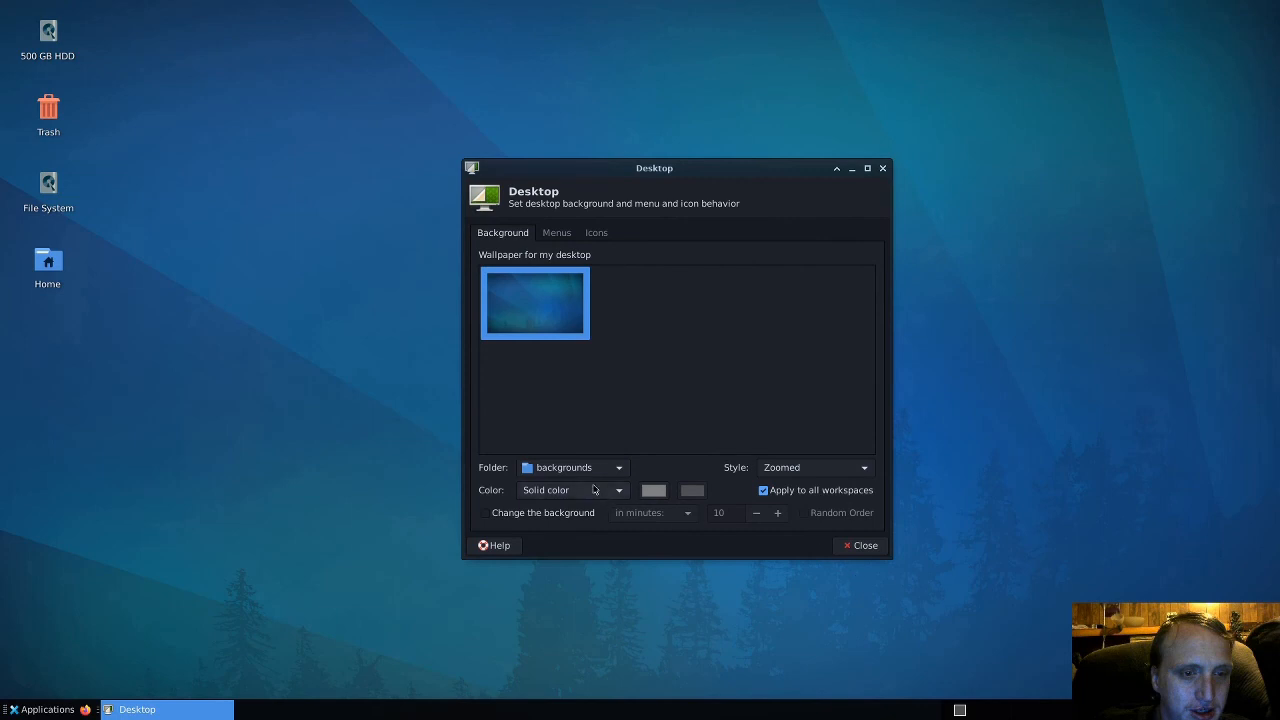
click(611, 467)
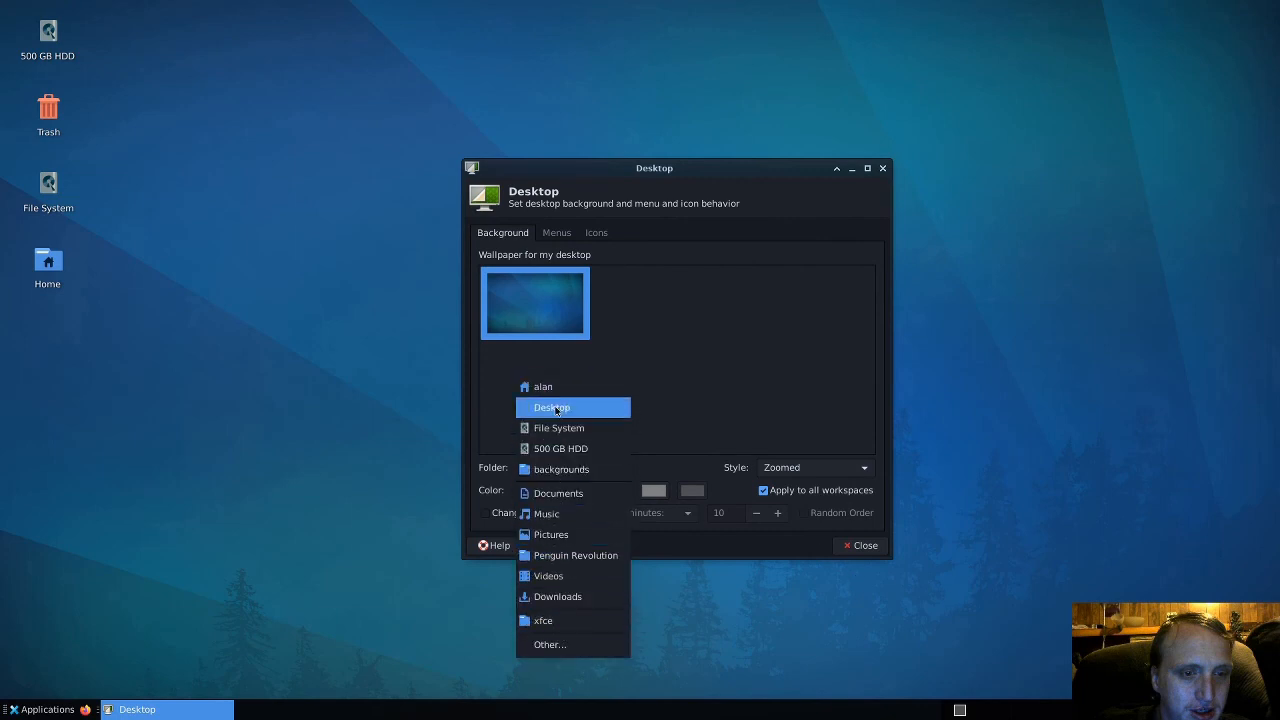
click(751, 543)
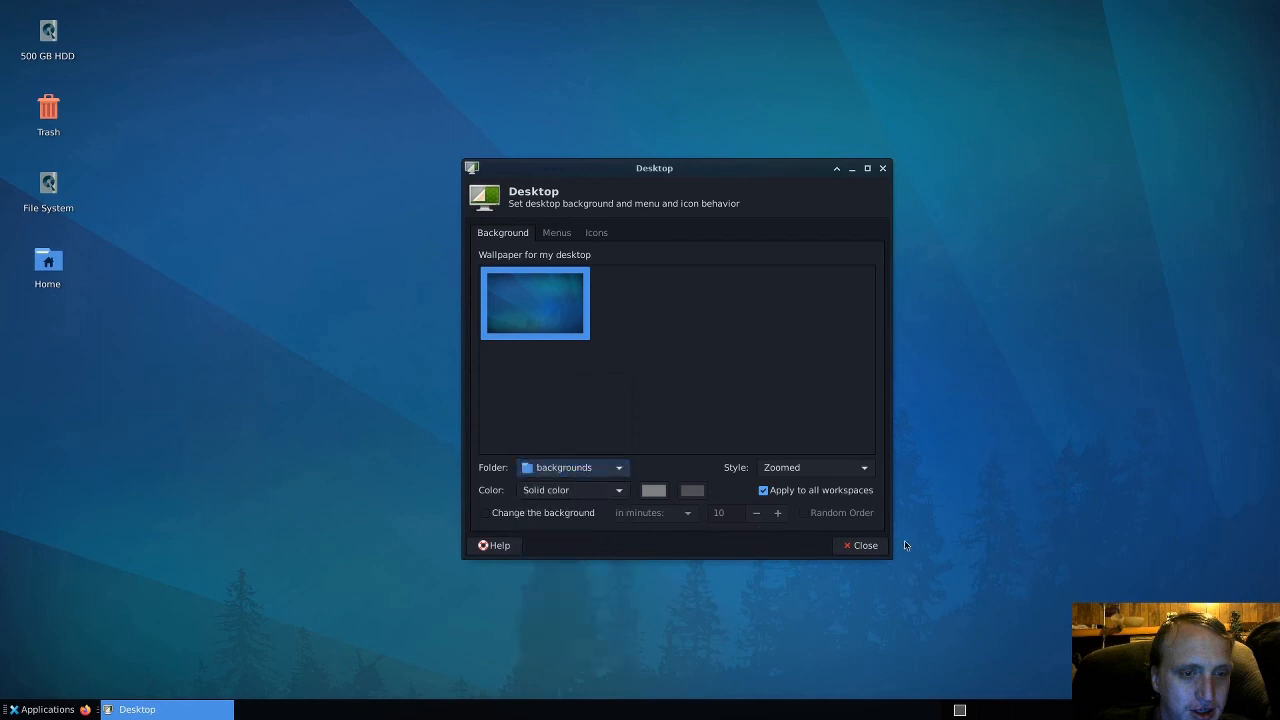
click(590, 470)
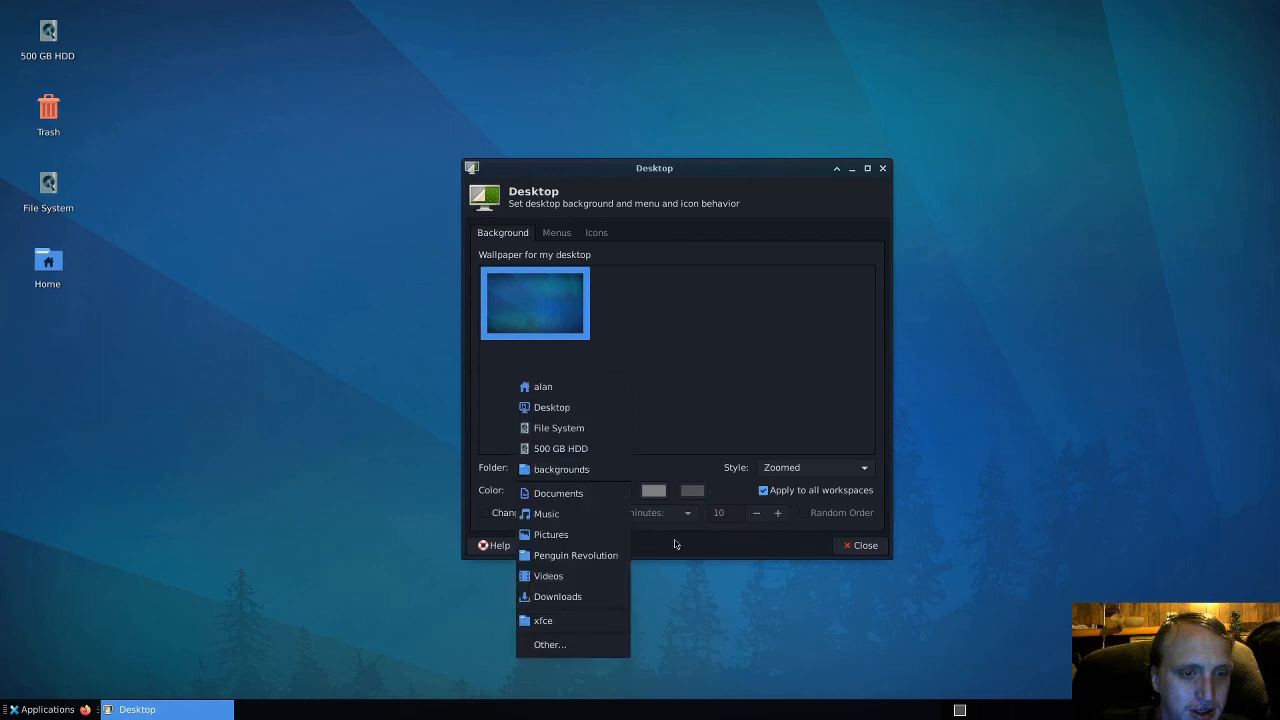
click(716, 551)
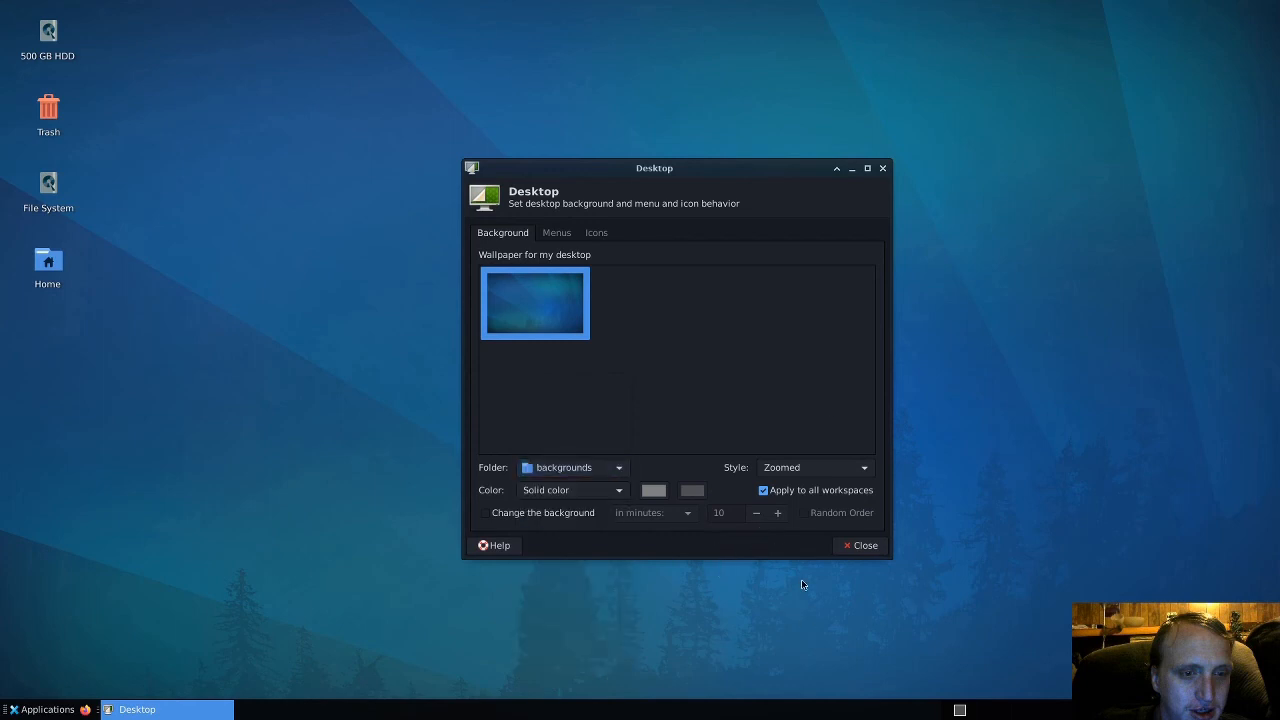
click(864, 545)
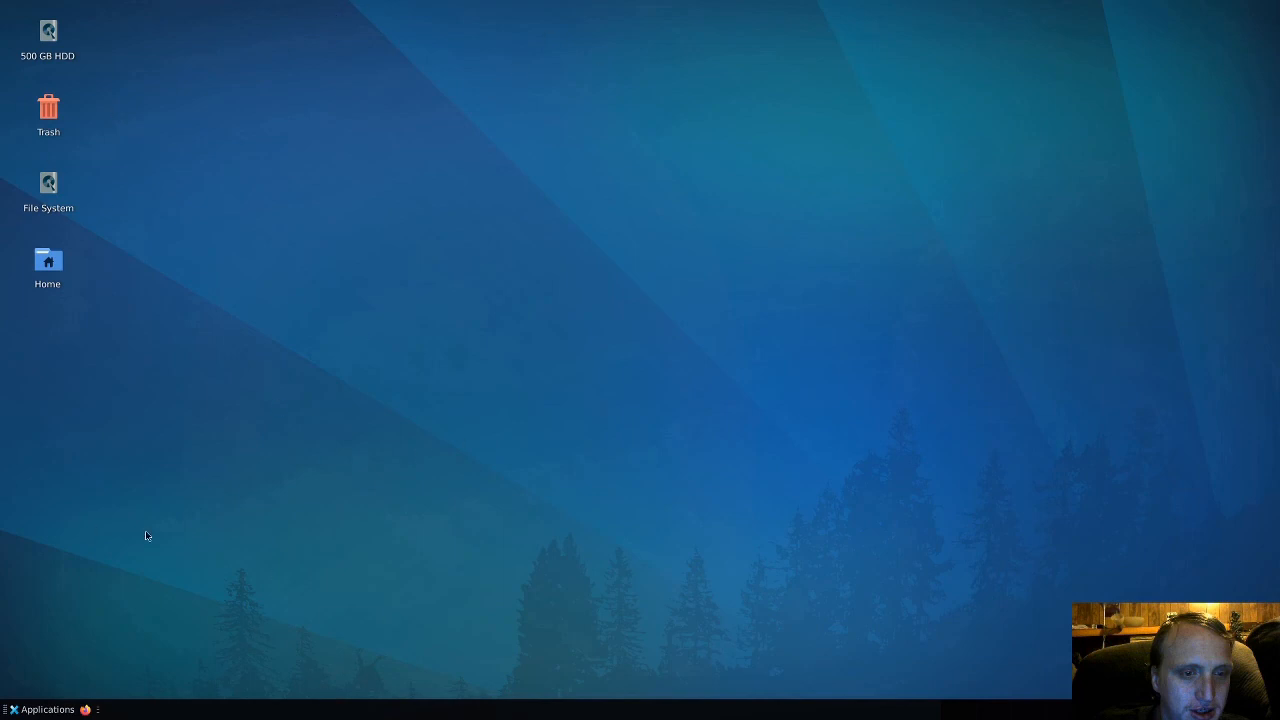
click(47, 709)
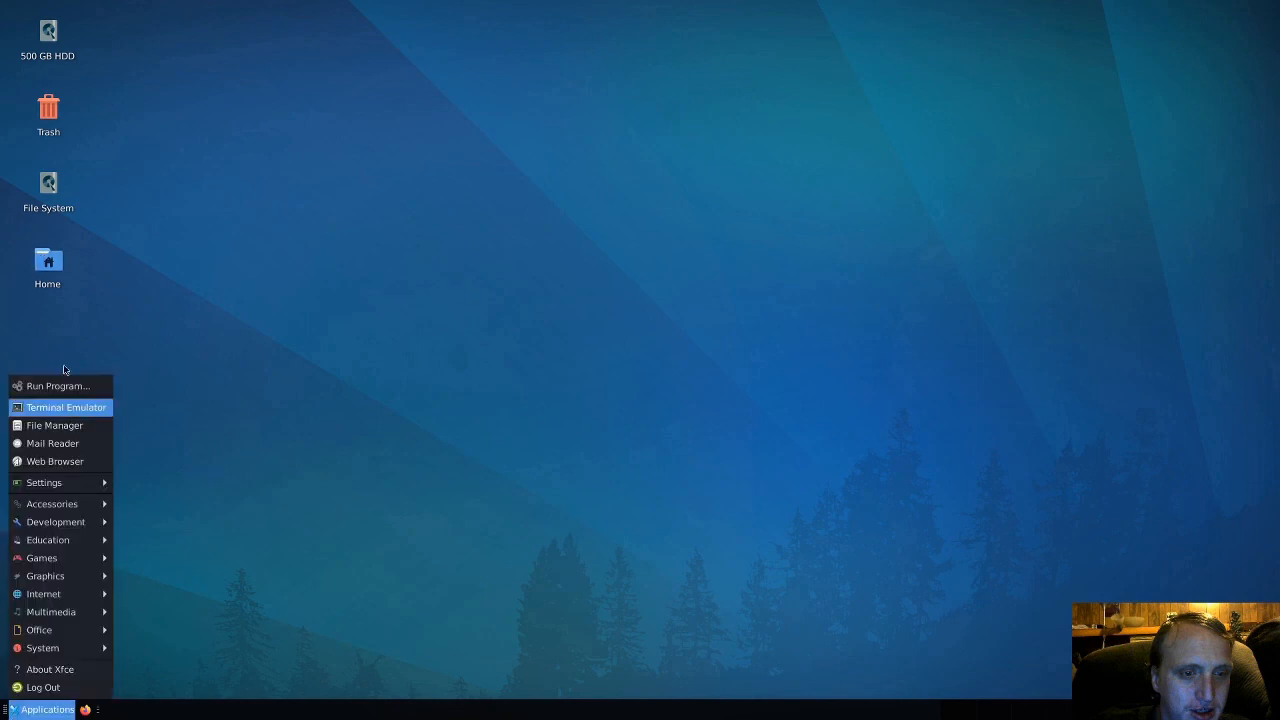
click(592, 265)
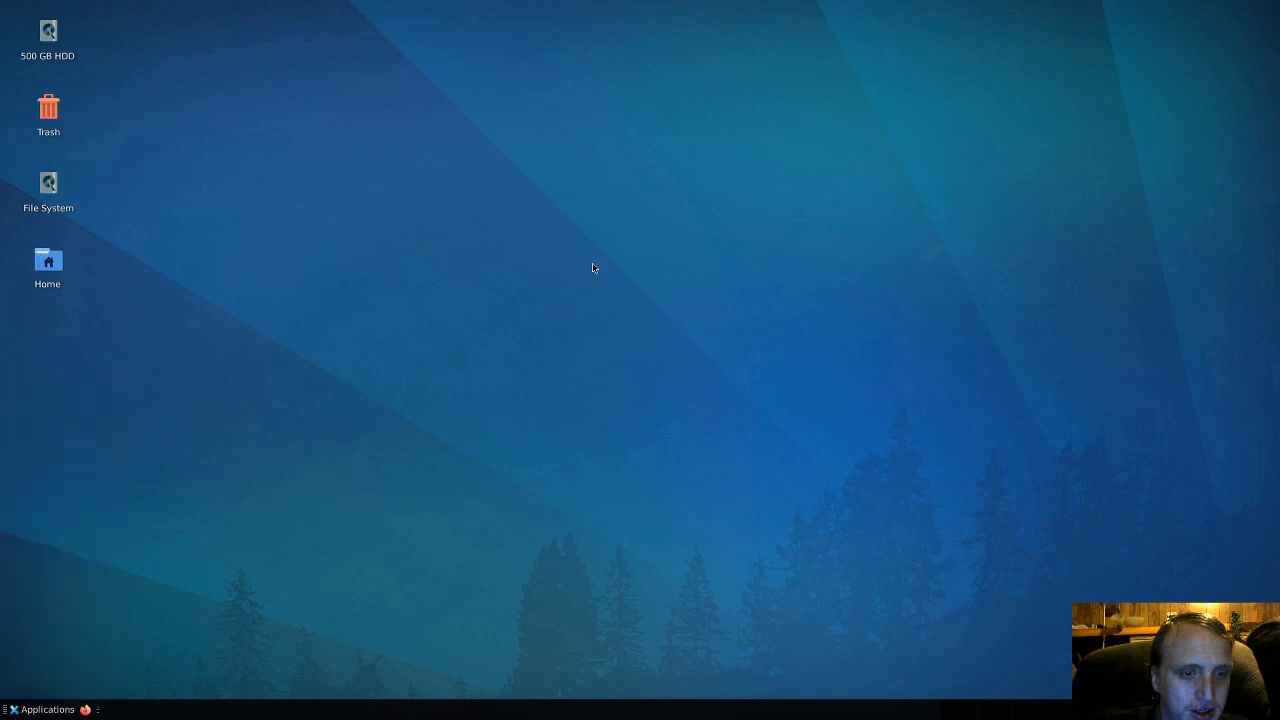